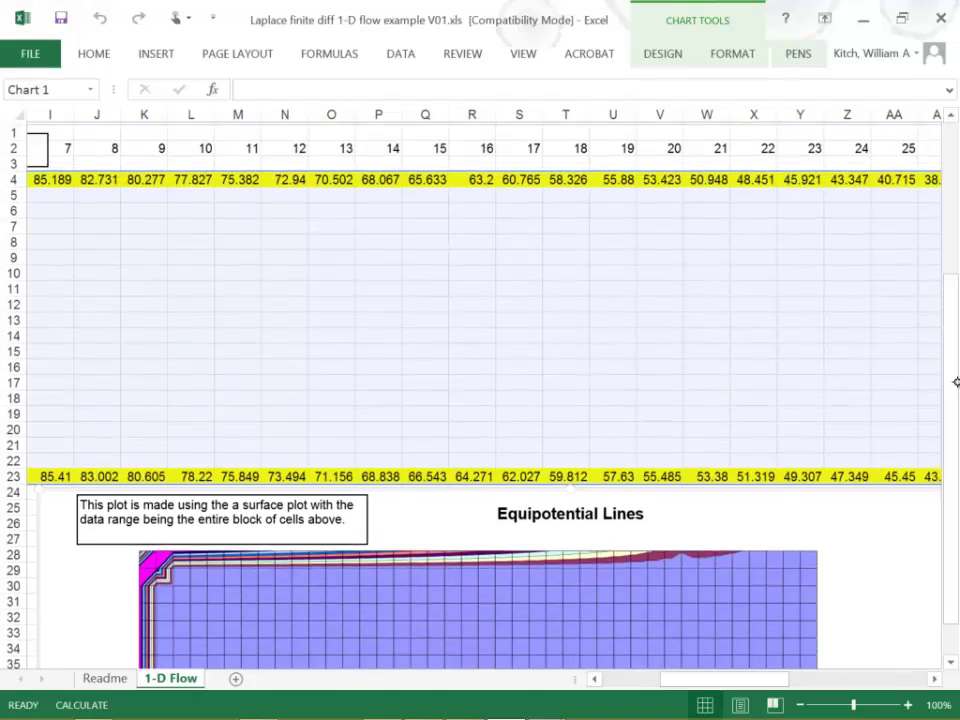
- Re-enter D5's neighbour-averaging formula so it reads 49.382, then show the workbook's File Info page
scroll(957, 382, "left", 4)
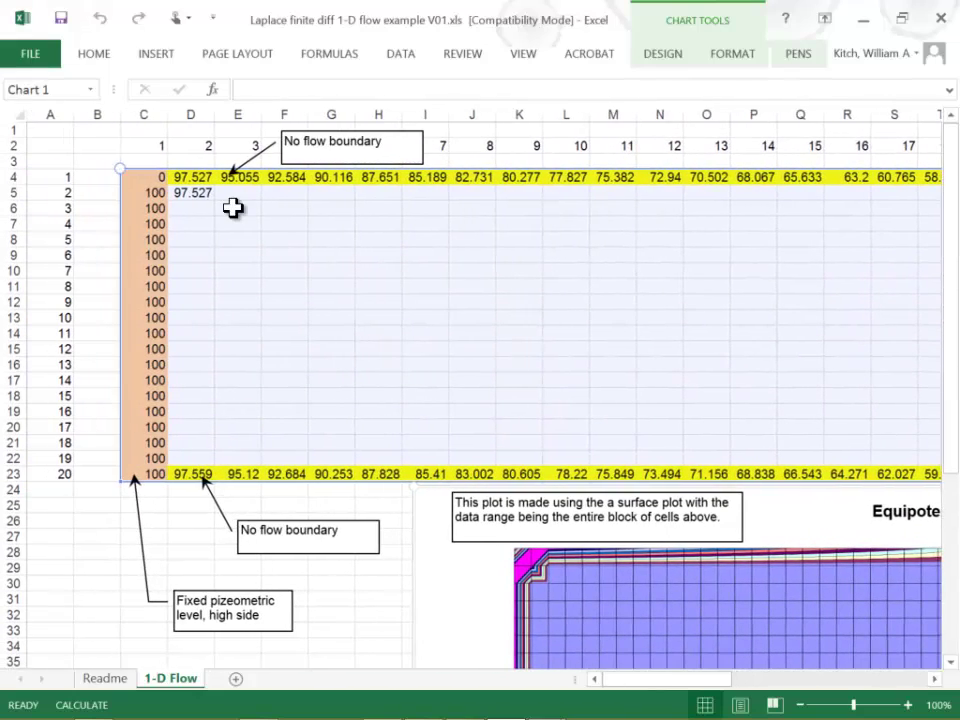
left_click(193, 190)
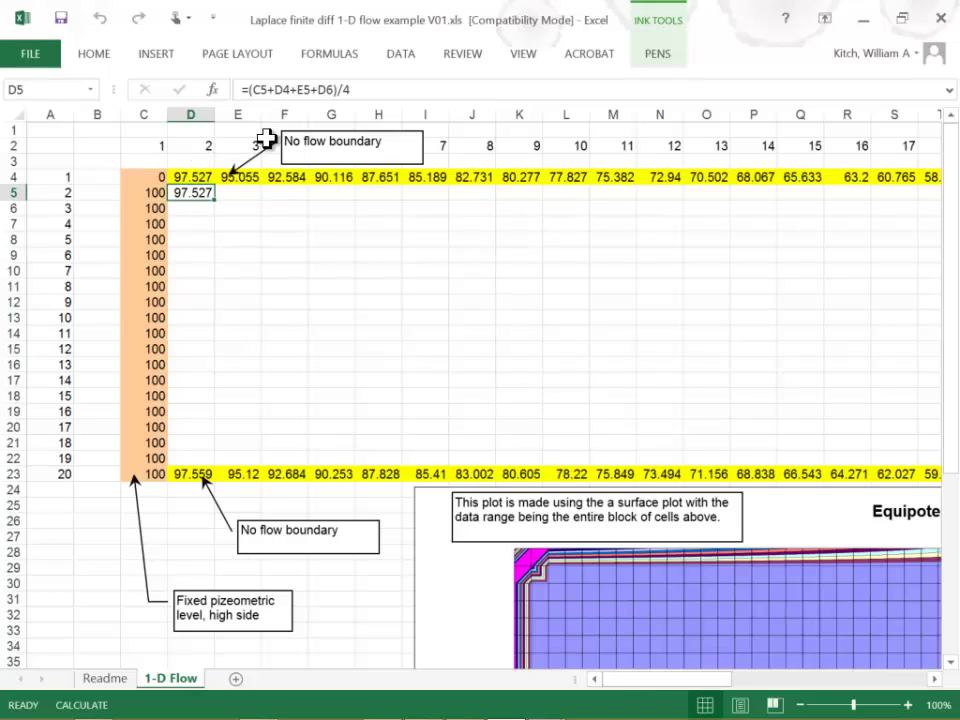
left_click(386, 85)
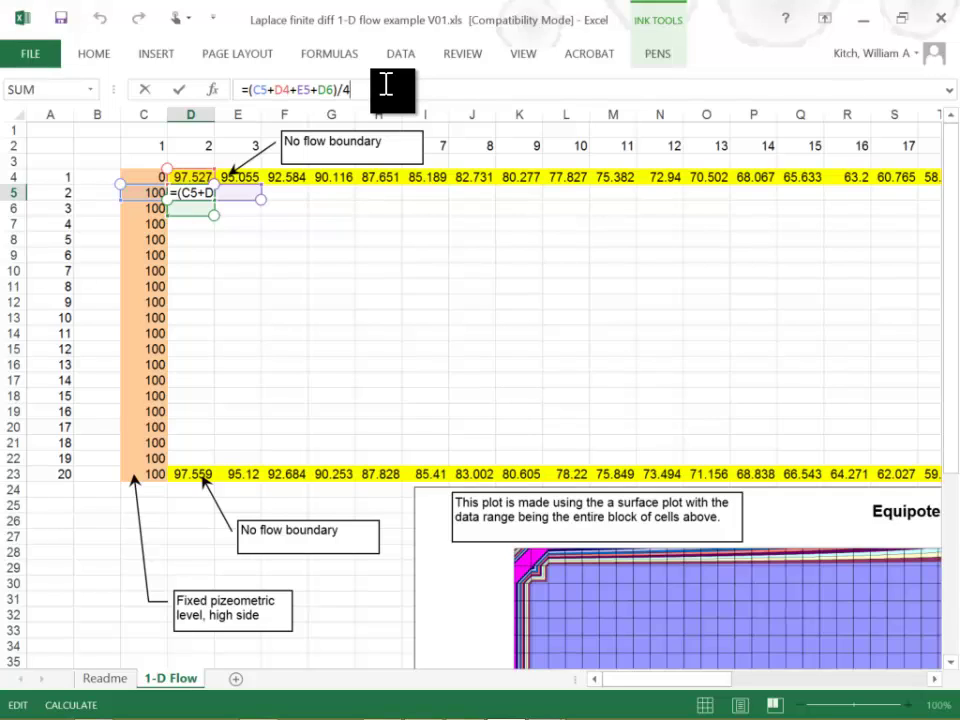
left_click(565, 332)
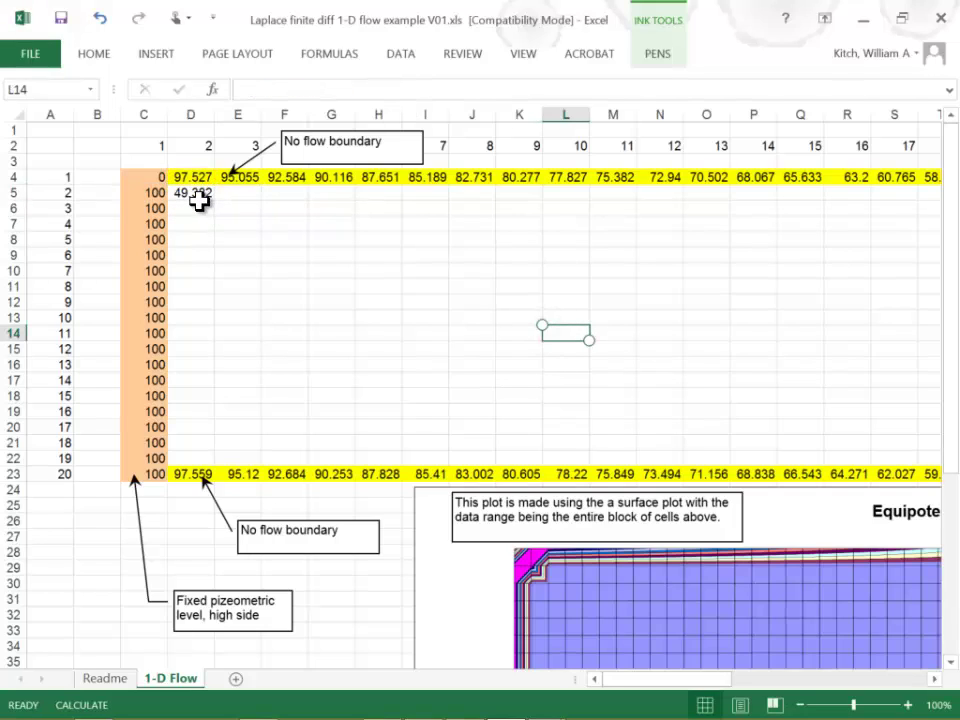
left_click(30, 53)
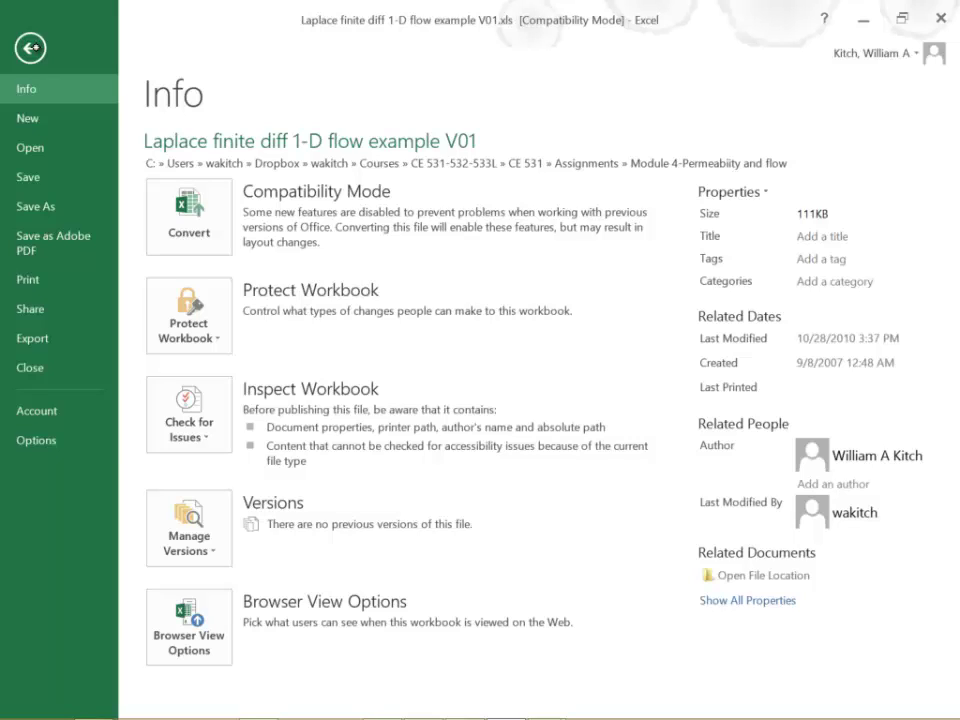
- Check the Formulas options (Manual calculation, iterative calculation enabled) and close Excel Options unchanged
left_click(43, 440)
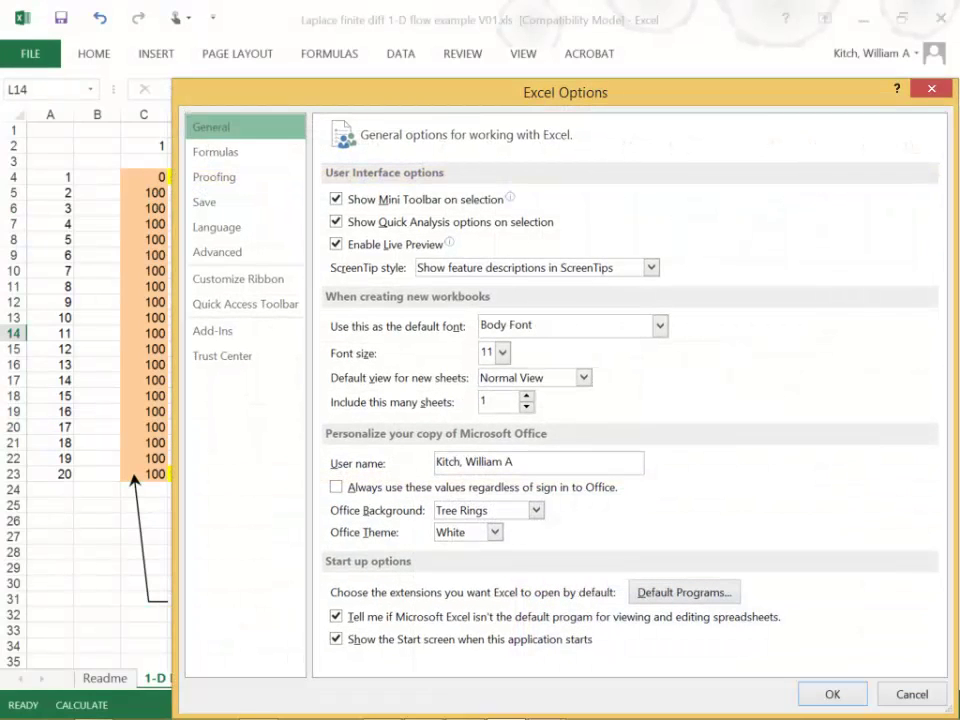
left_click(215, 152)
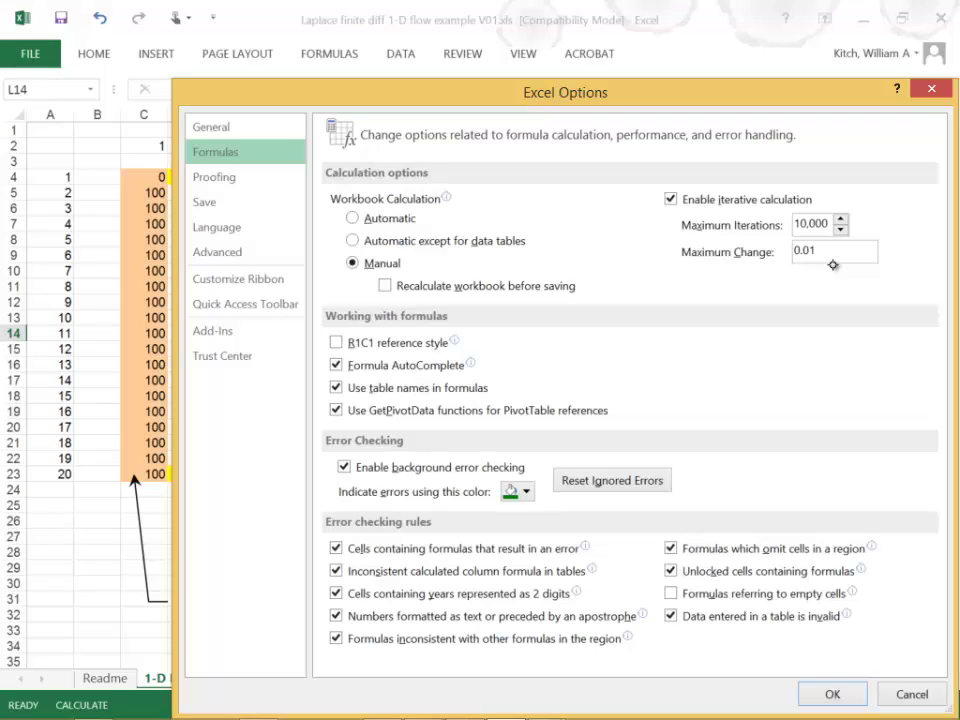
left_click(931, 89)
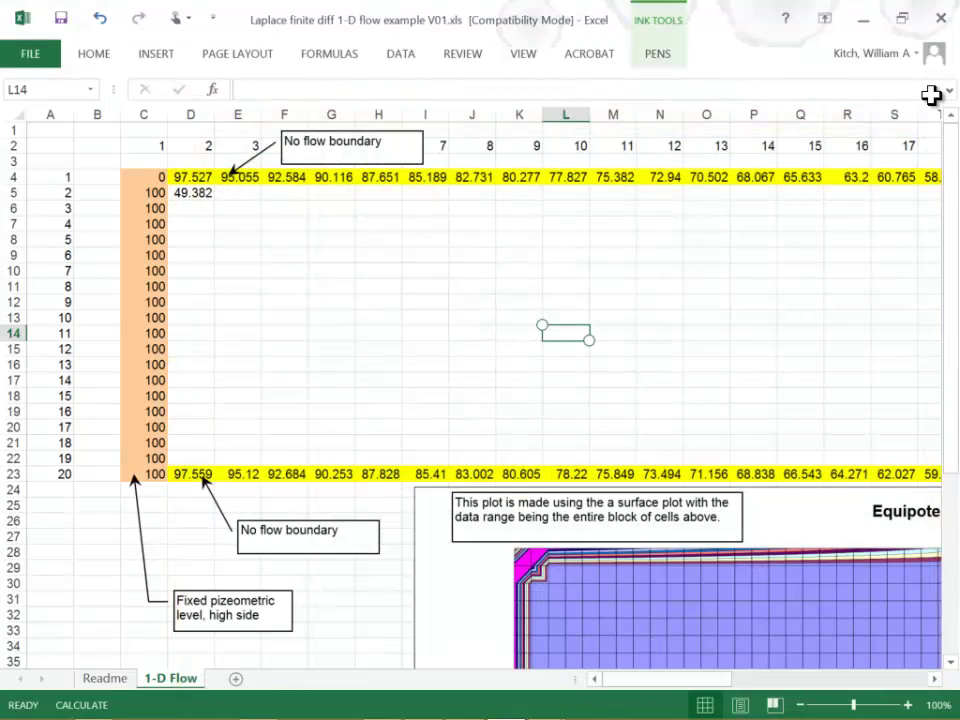
- Fill D5's averaging formula down to D22, undoing an accidental move first
left_click(200, 193)
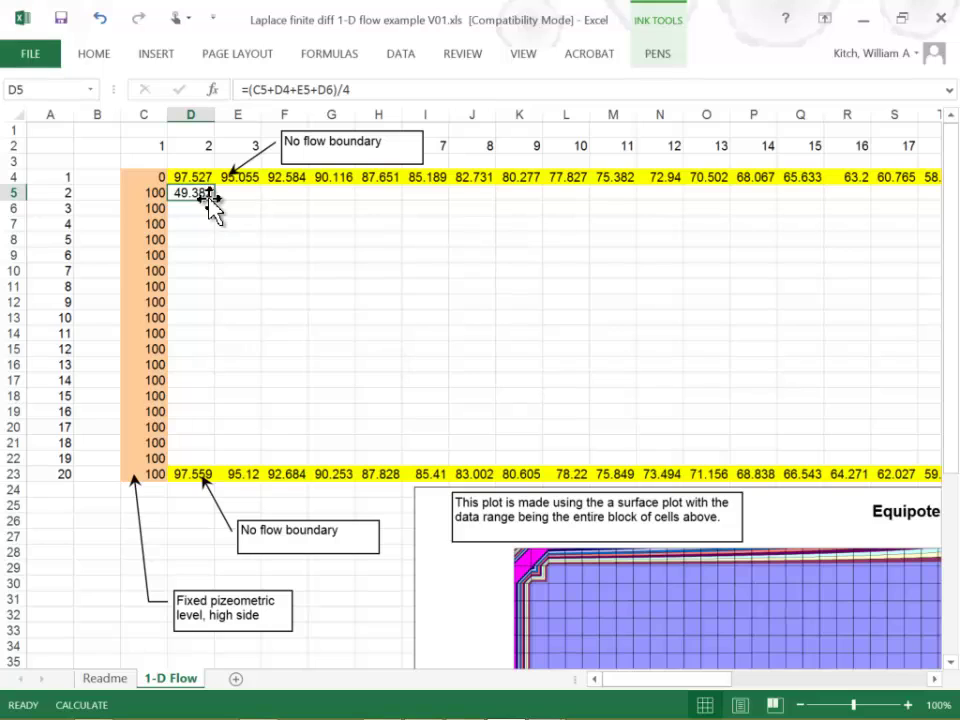
left_click_drag(214, 201, 214, 341)
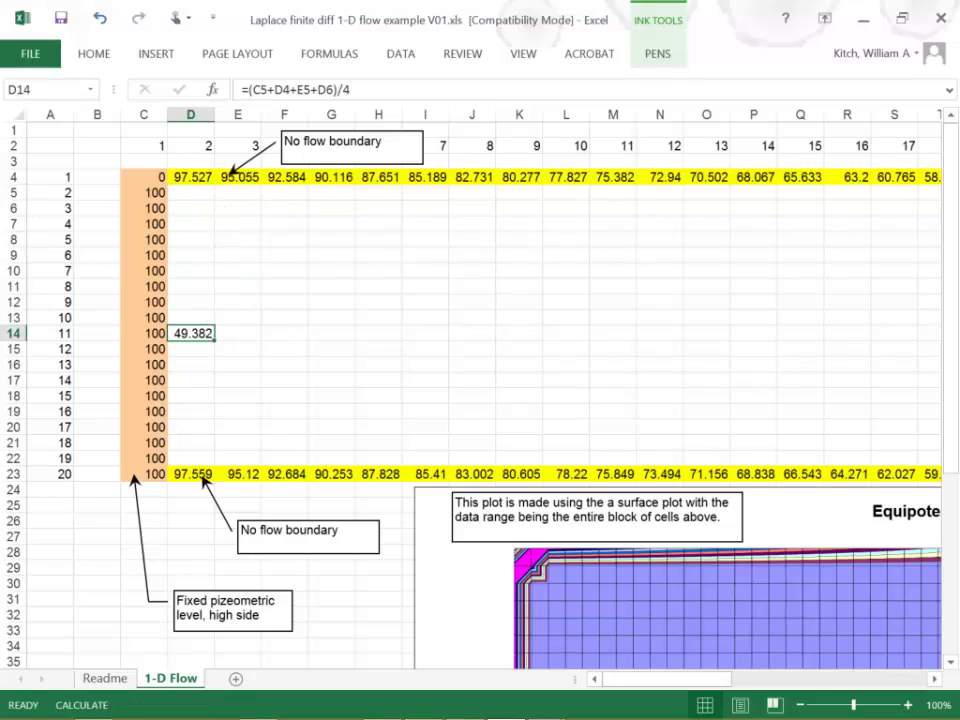
key("ctrl+z")
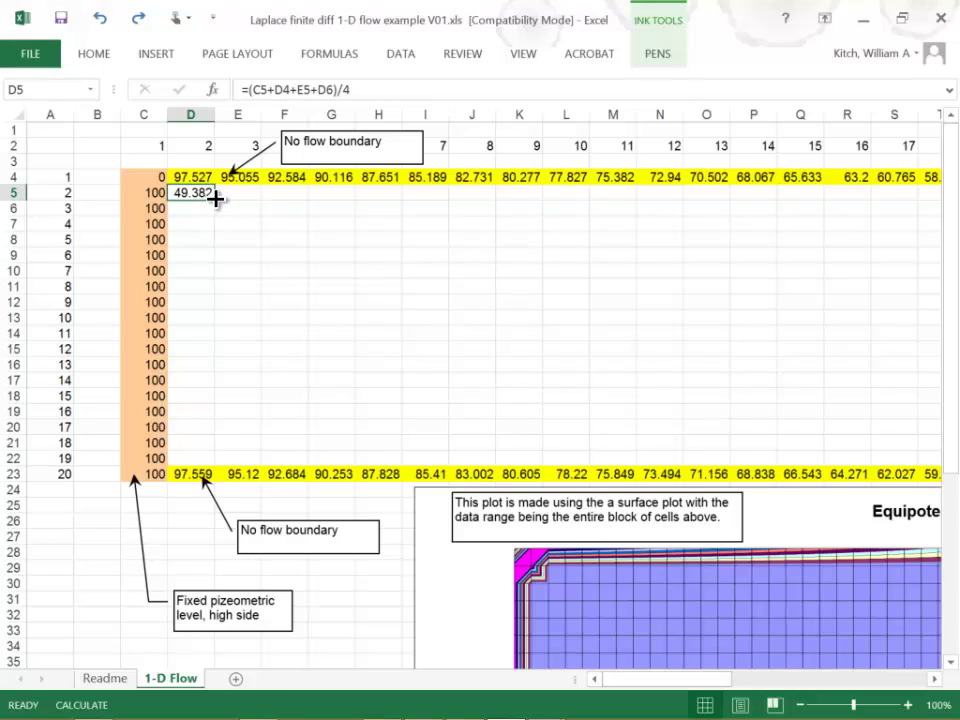
left_click_drag(213, 197, 214, 469)
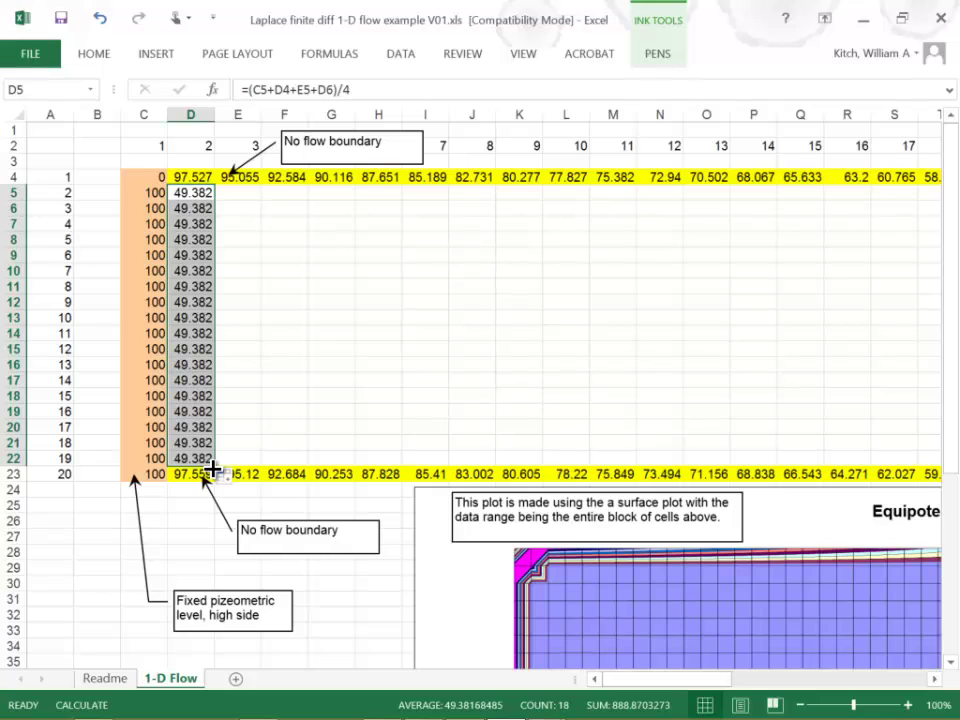
left_click(454, 345)
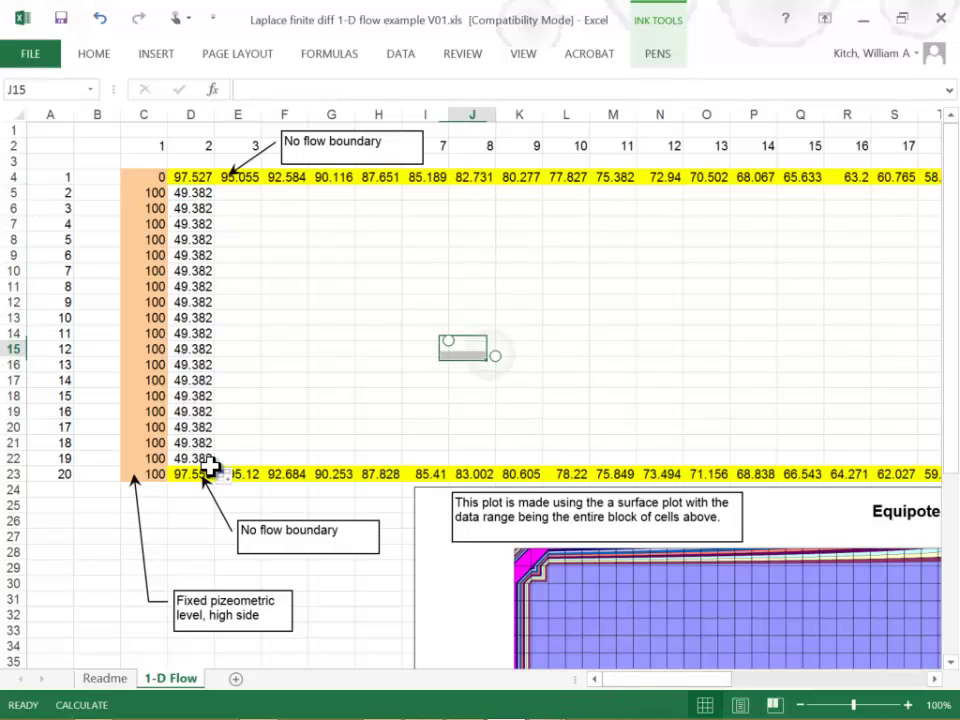
- Copy D5:D22 and select row 5 from E5 through AP5 as the paste destination
left_click_drag(193, 190, 199, 457)
key("ctrl+c")
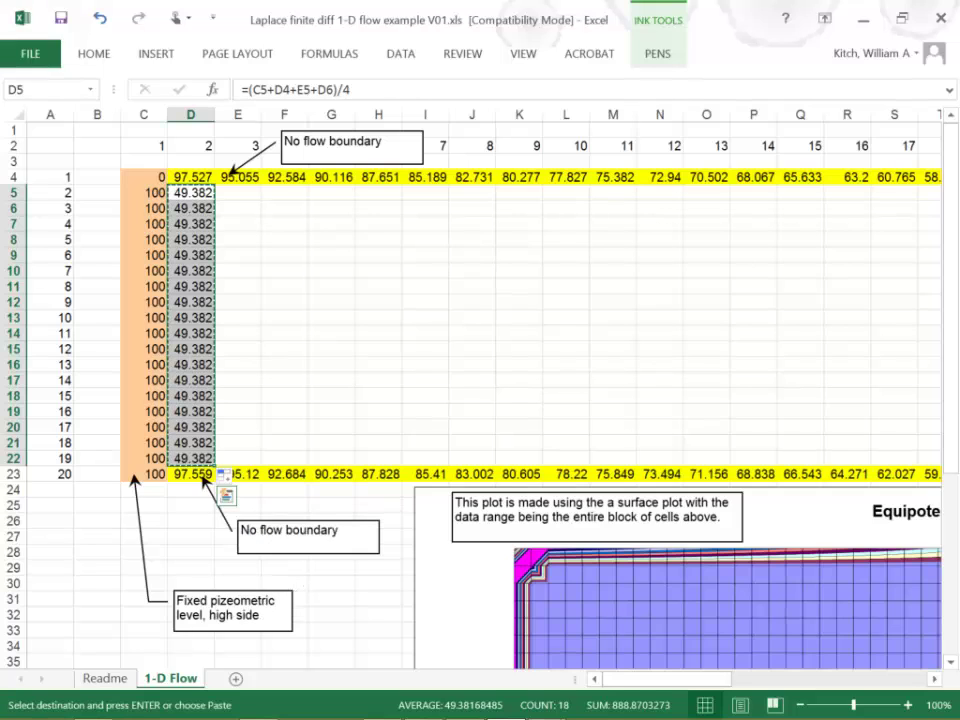
left_click(247, 190)
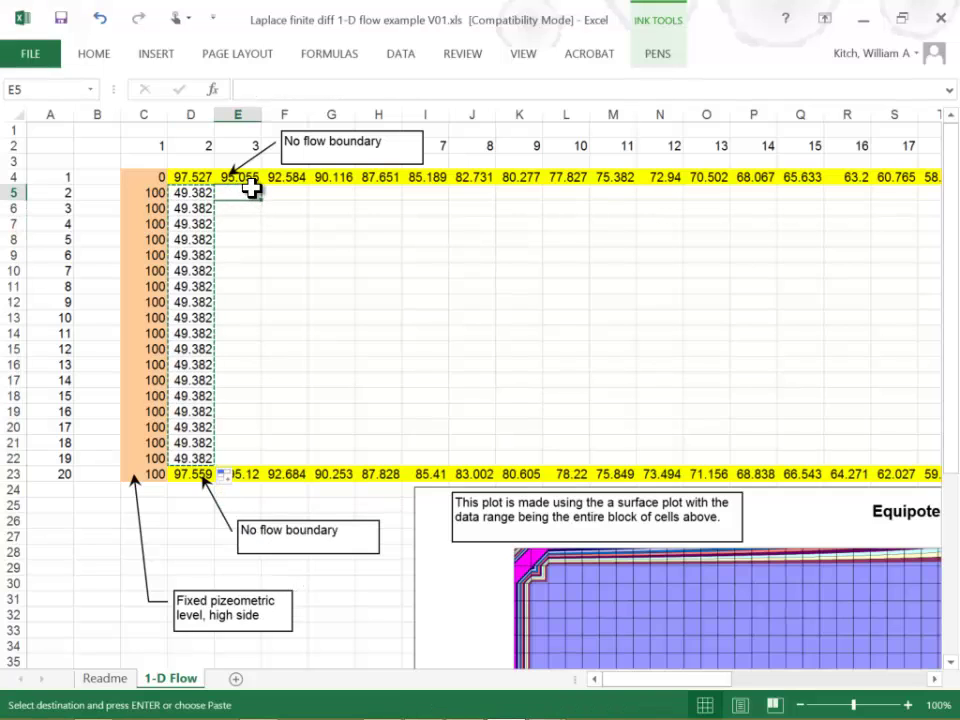
mouse_move(251, 189)
left_mouse_down()
mouse_move(940, 191)
mouse_move(251, 188)
left_mouse_up()
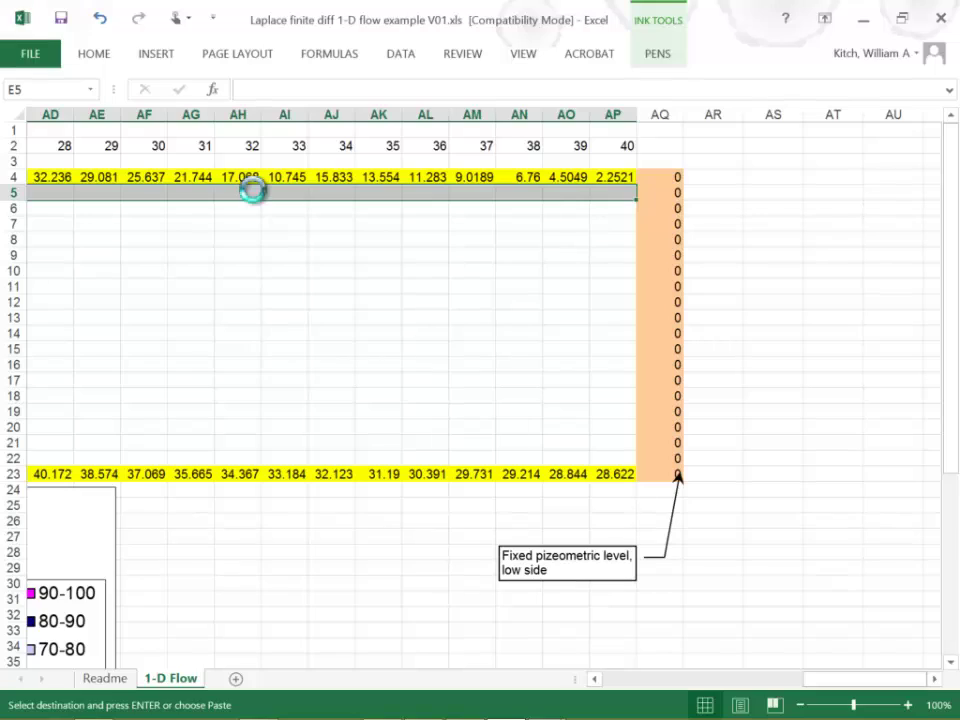
- Paste the formula across E5:AP22, then inspect the references in R16 and boundary cell C6
key("ctrl+v")
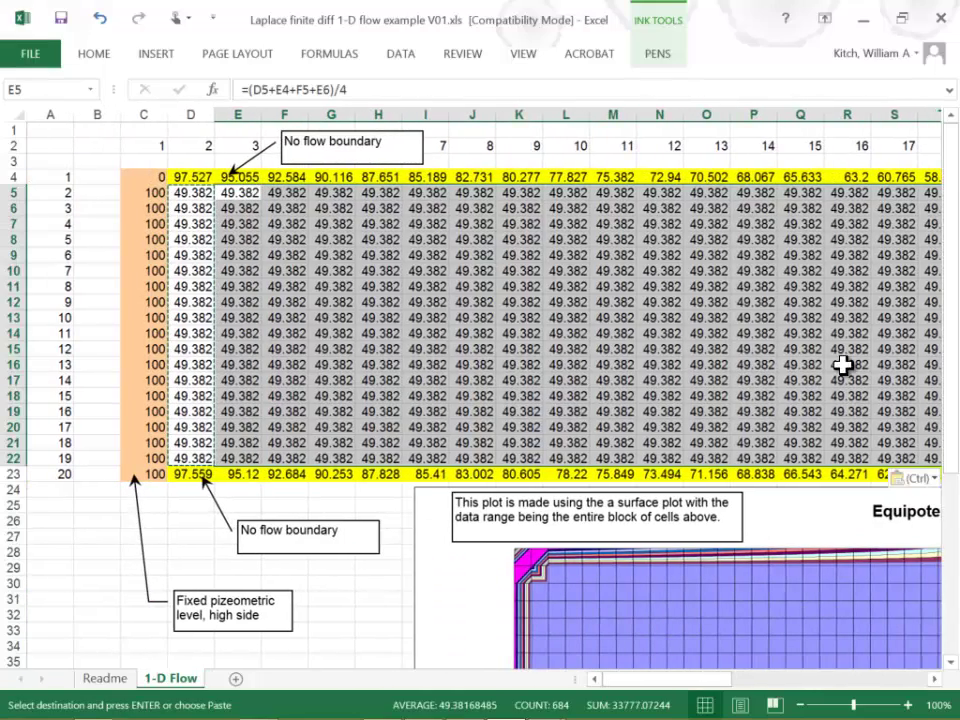
left_click(838, 364)
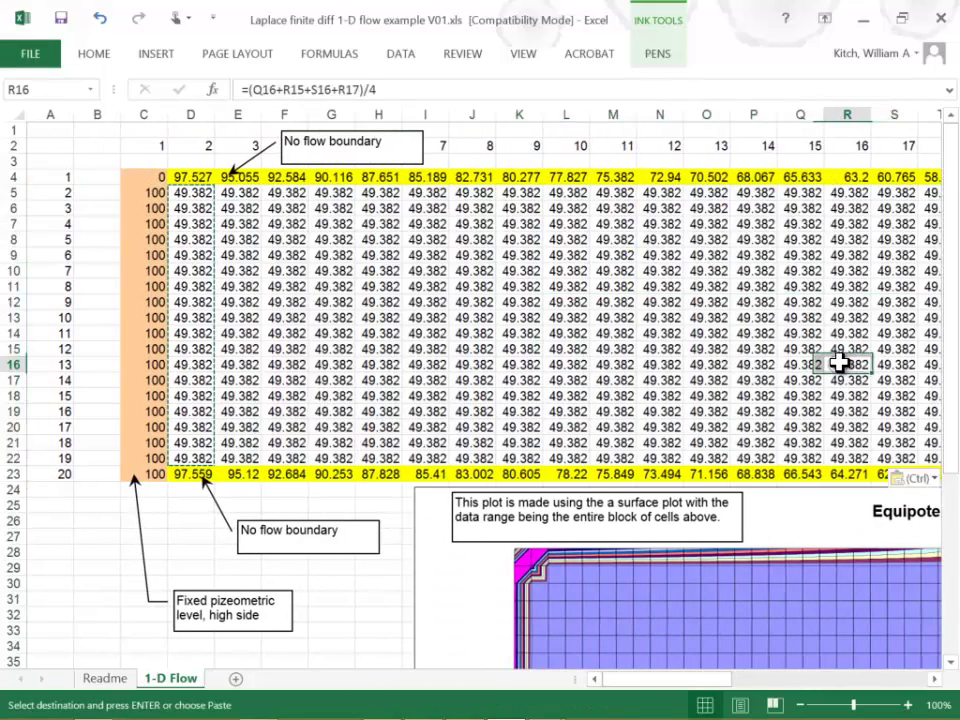
left_click(439, 86)
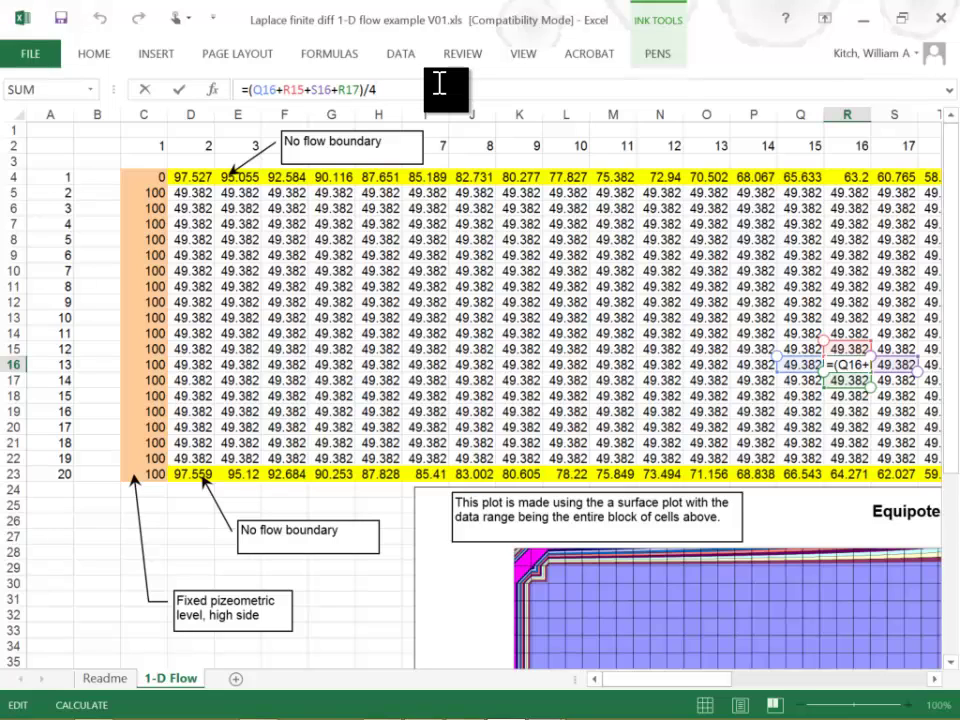
key("Escape")
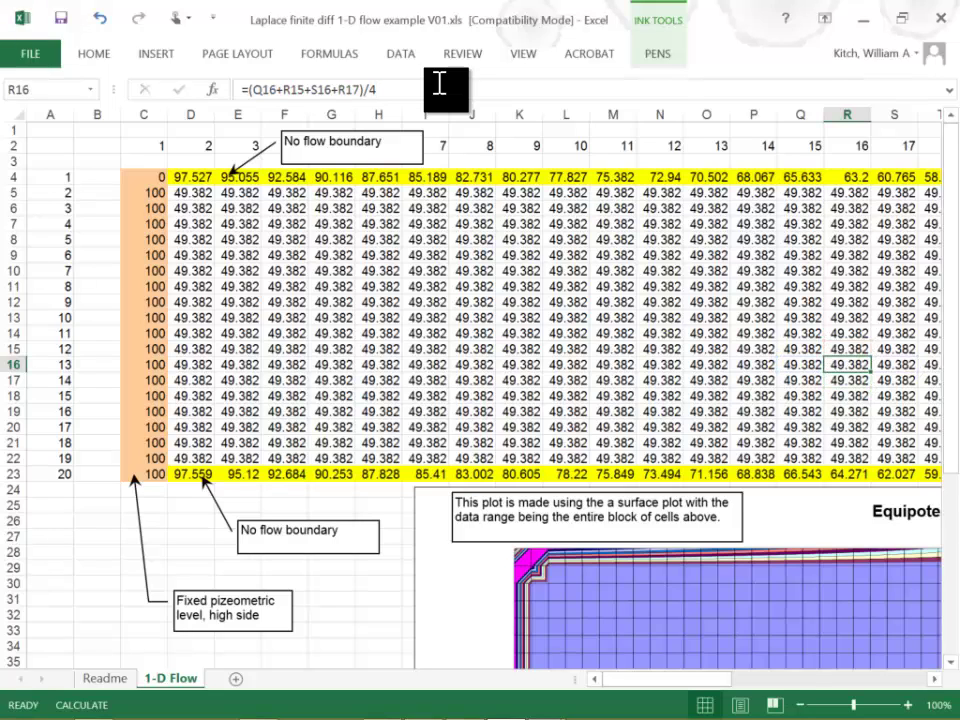
left_click(146, 210)
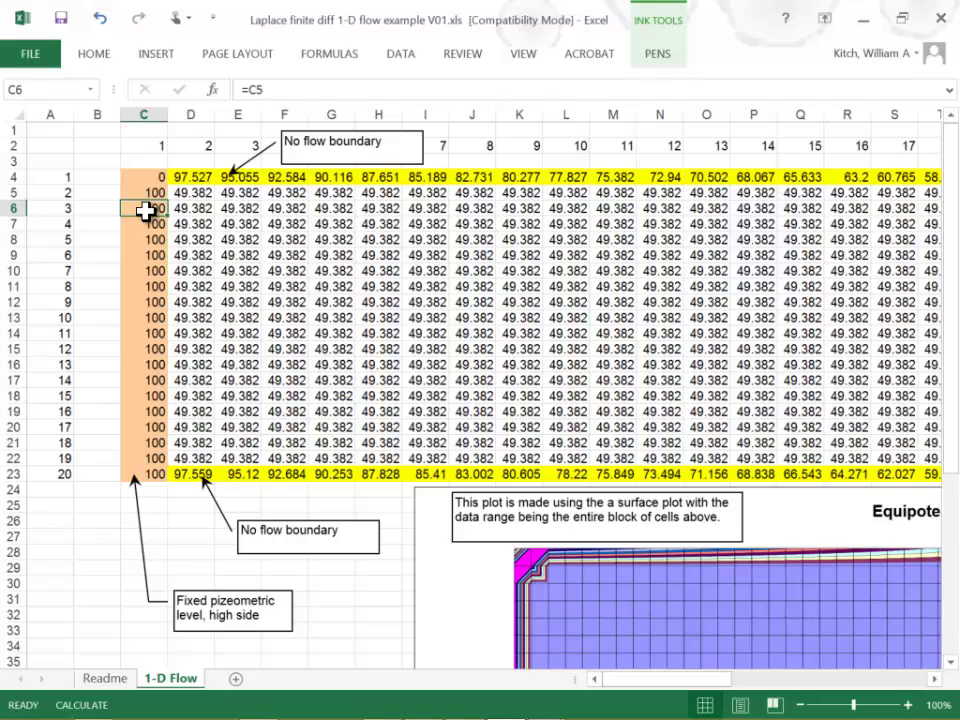
key("alt+Tab")
key("alt+Tab")
key("alt+Tab")
key("alt+Tab")
key("alt+Tab")
key("alt+Tab")
key("alt+Tab")
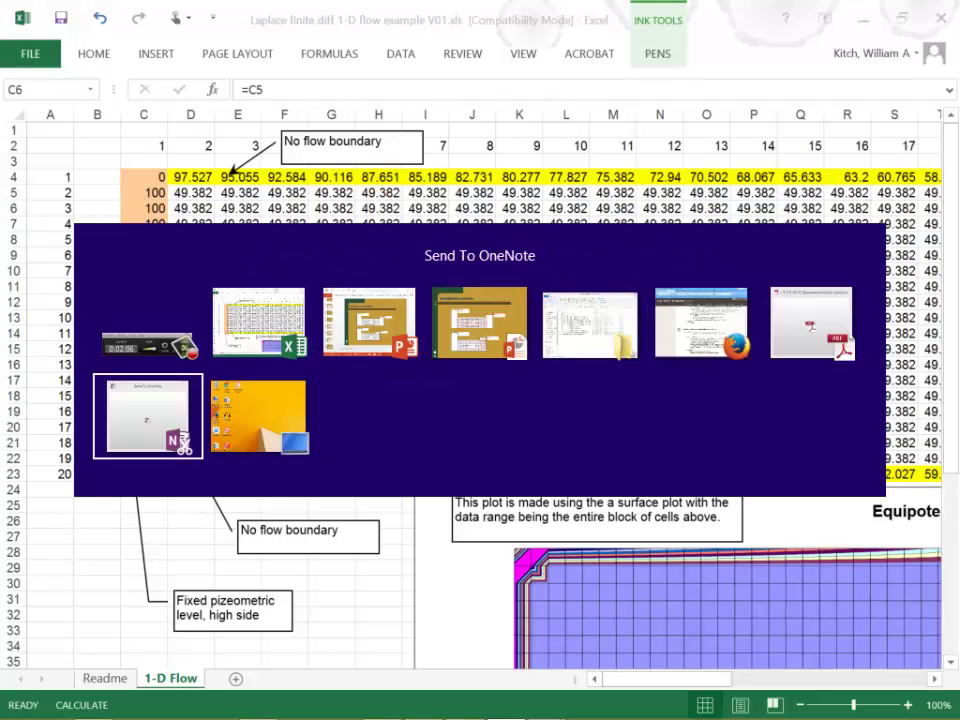
- On the slide show, erase all the red ink and switch the pen to blue
key("alt+Tab")
key("alt+Tab")
key("alt+Tab")
key("alt+Tab")
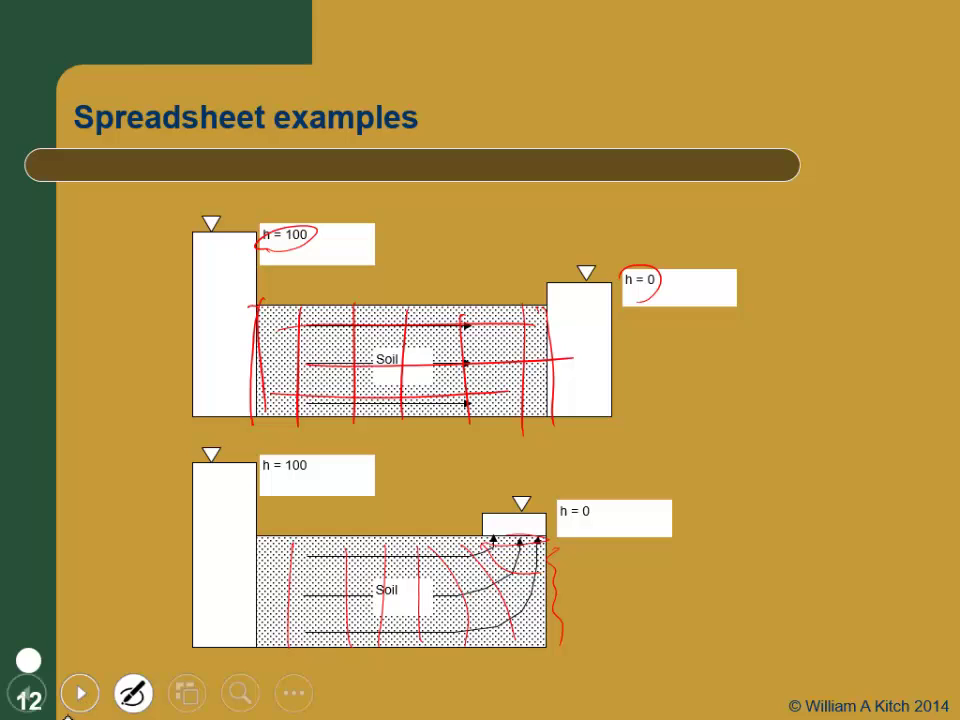
left_click(133, 692)
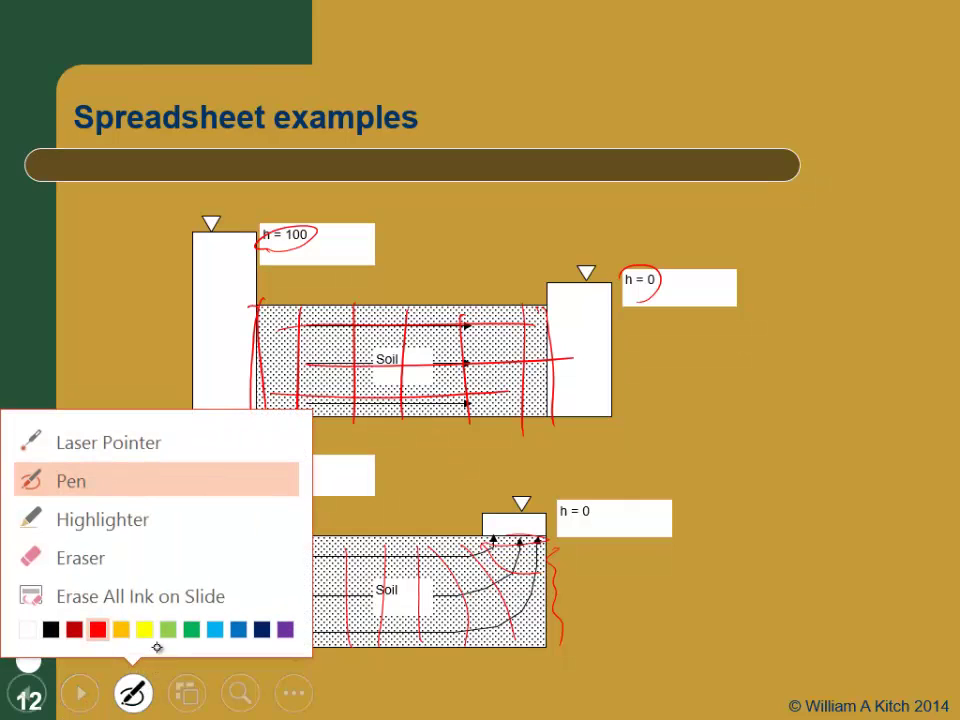
left_click(122, 598)
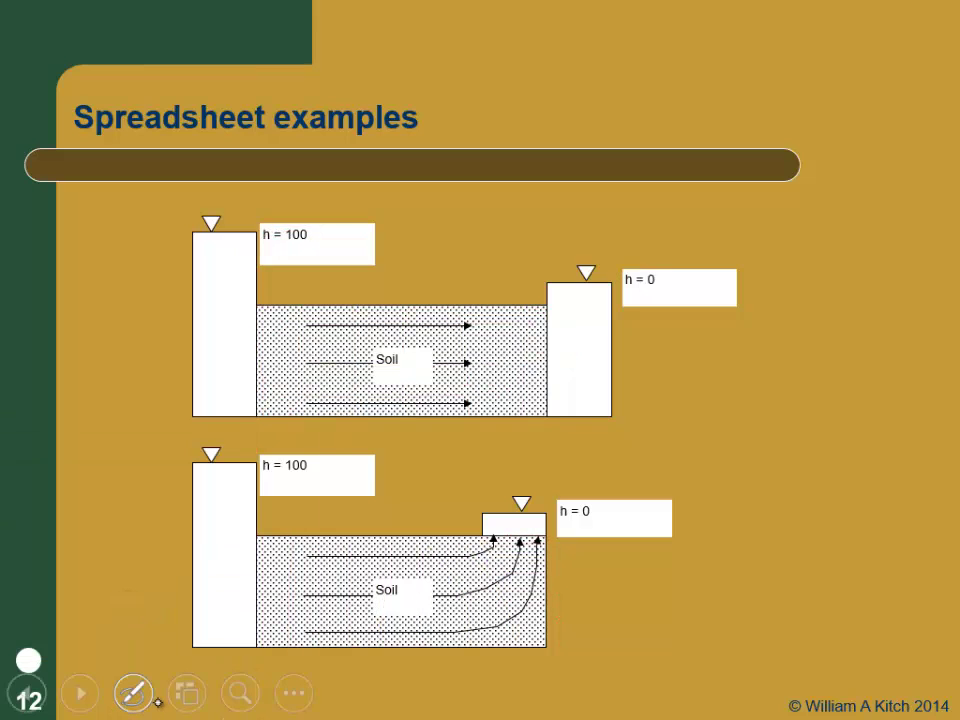
left_click(133, 692)
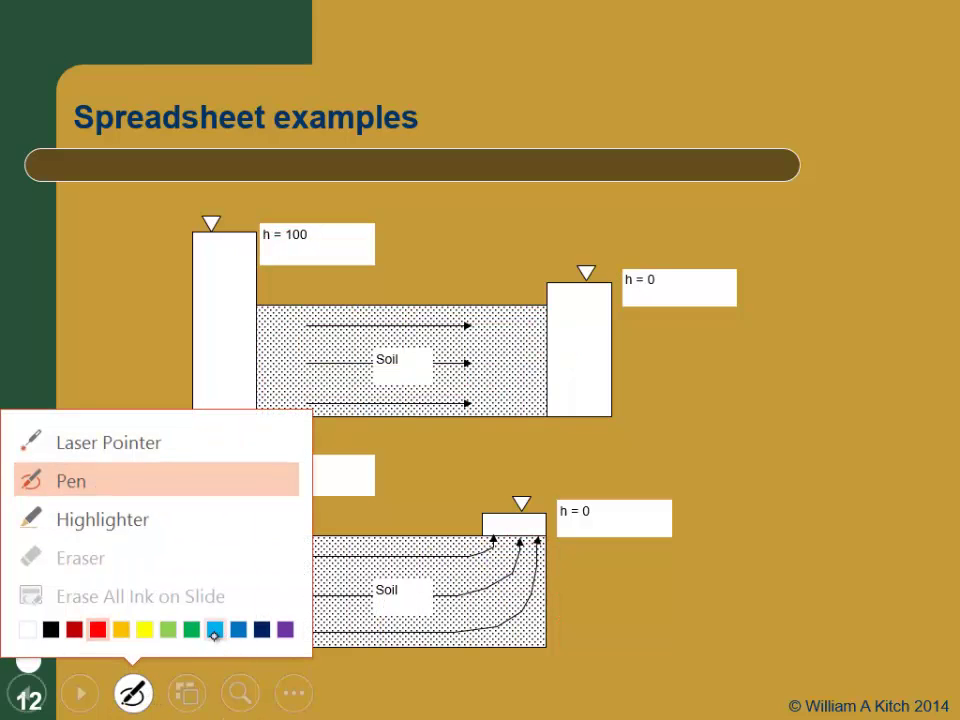
left_click(215, 630)
- Trace the upper soil's left and right edges in blue and circle the h = 100 and h = 0 labels
left_click_drag(257, 306, 250, 412)
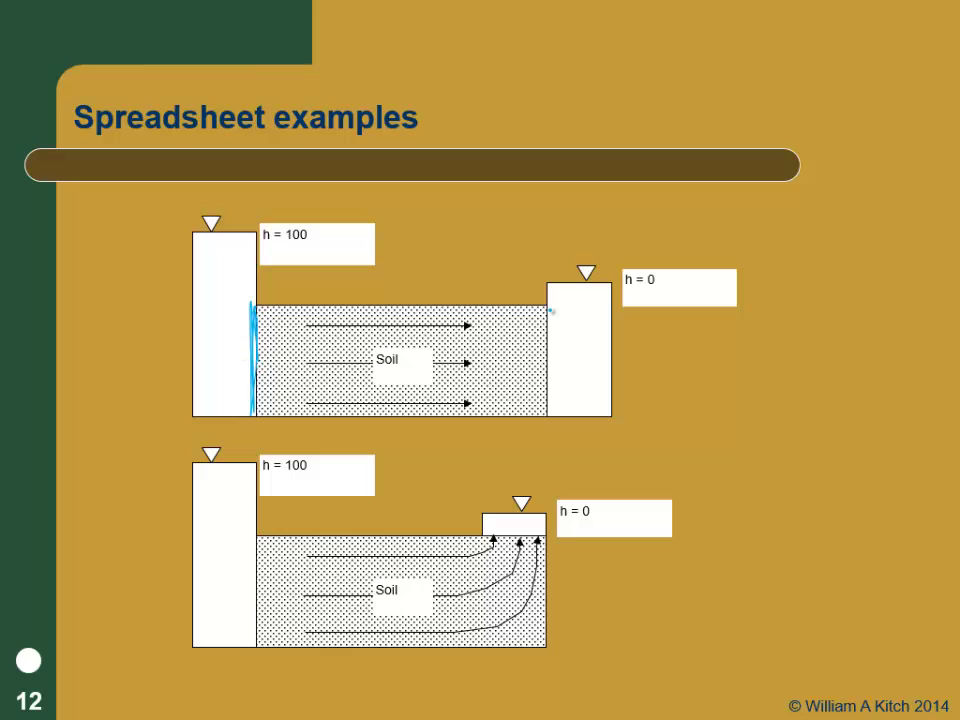
mouse_move(549, 321)
left_mouse_down()
mouse_move(548, 407)
mouse_move(547, 288)
left_mouse_up()
left_click_drag(318, 218, 262, 252)
left_click_drag(686, 268, 676, 305)
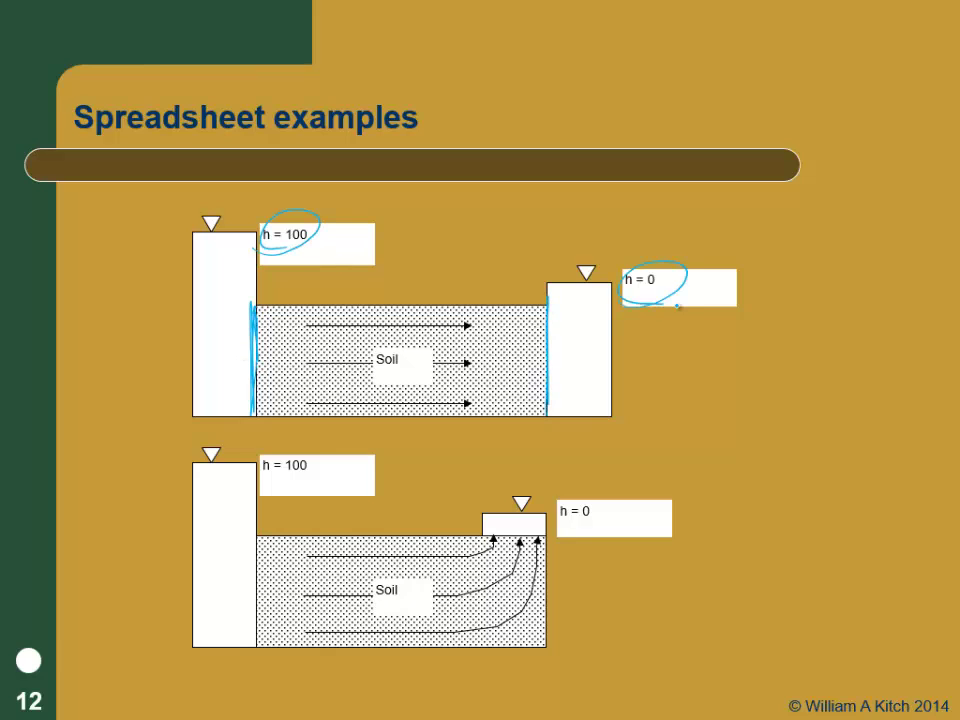
key("alt+Tab")
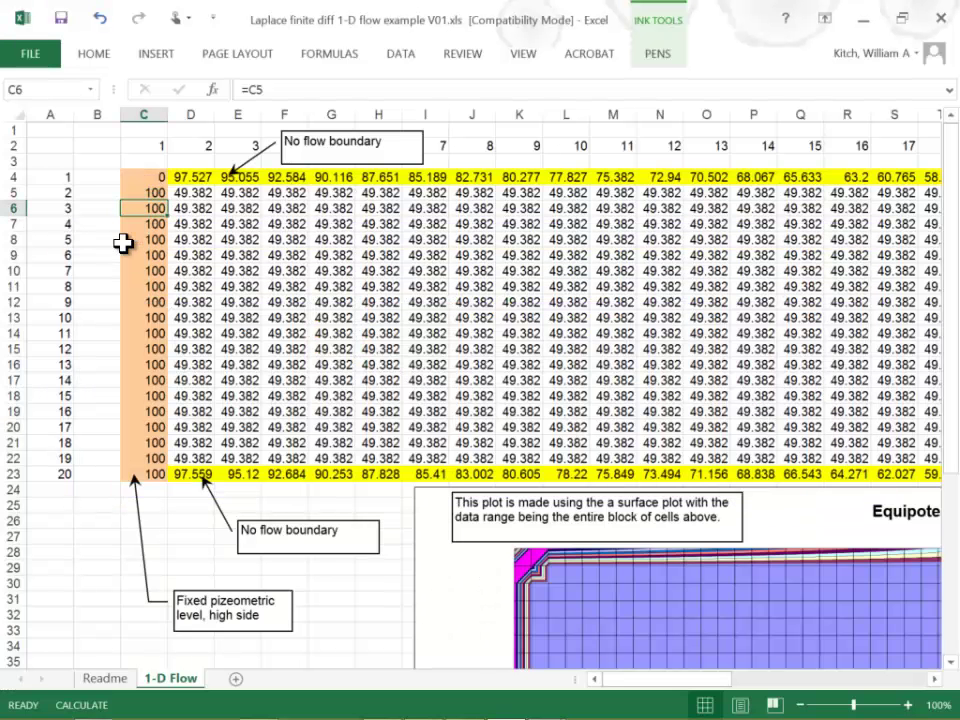
- Enter 100 in C4 so the whole high-side column reads 100, and check column C's copy-down formulas
key("Up")
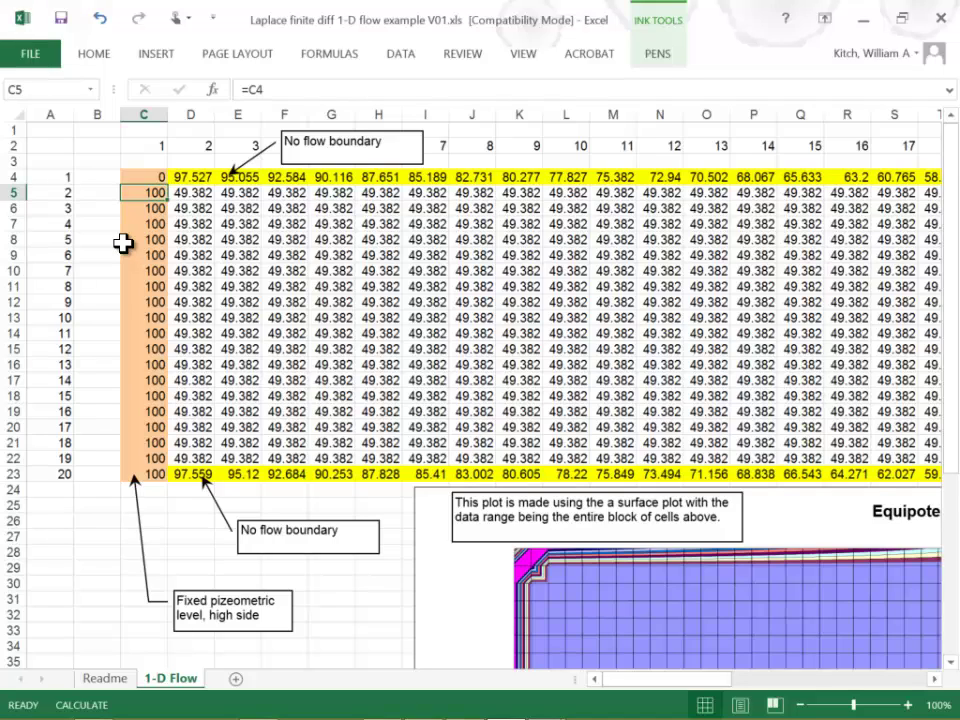
key("Up")
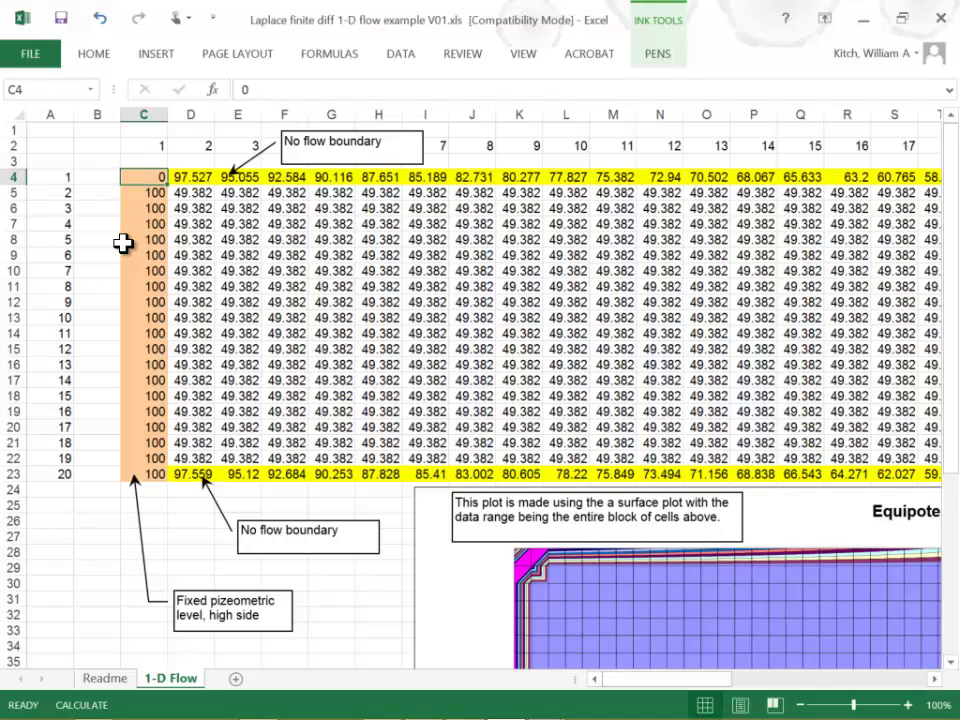
key("Down")
key("Up")
type("100")
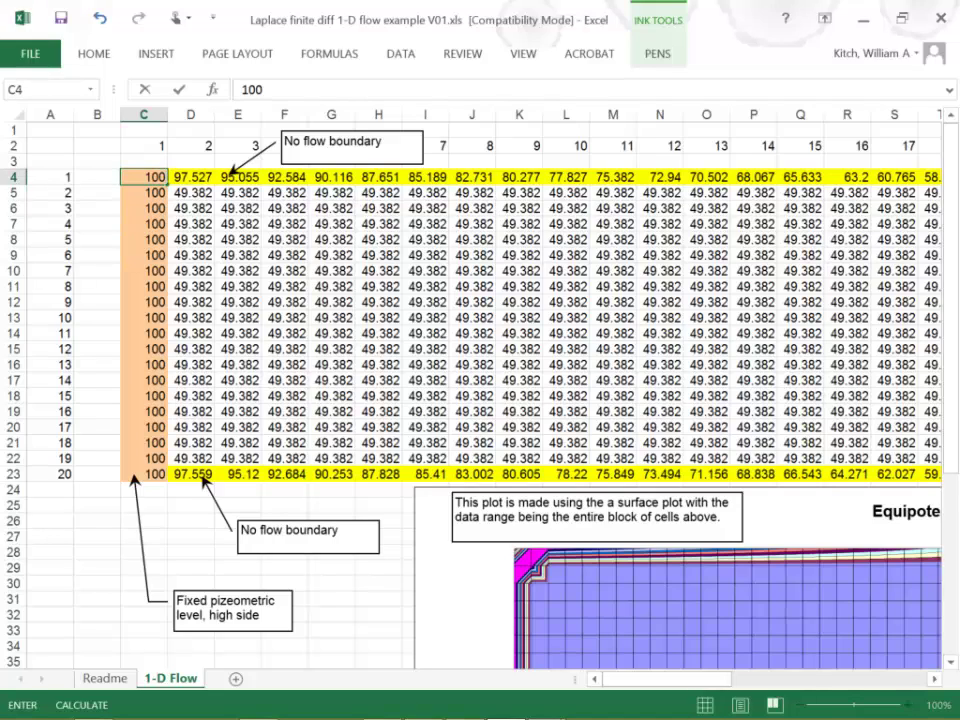
key("Return")
key("Down")
key("Down")
key("Down")
key("Down")
key("Down")
key("Down")
key("Down")
key("Down")
key("Down")
key("Down")
key("Down")
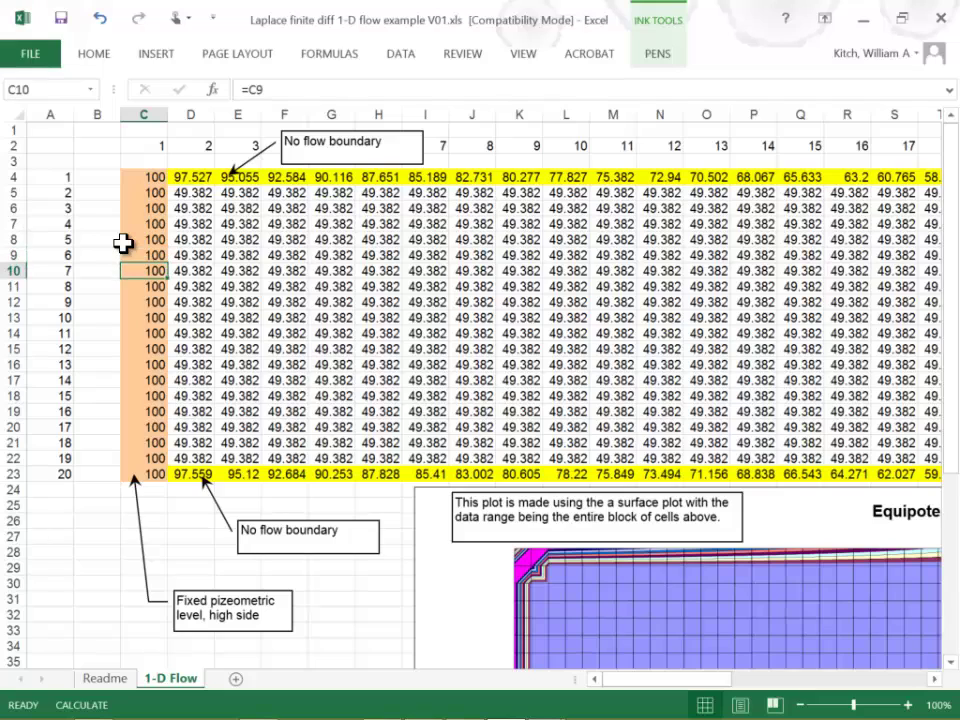
key("Down")
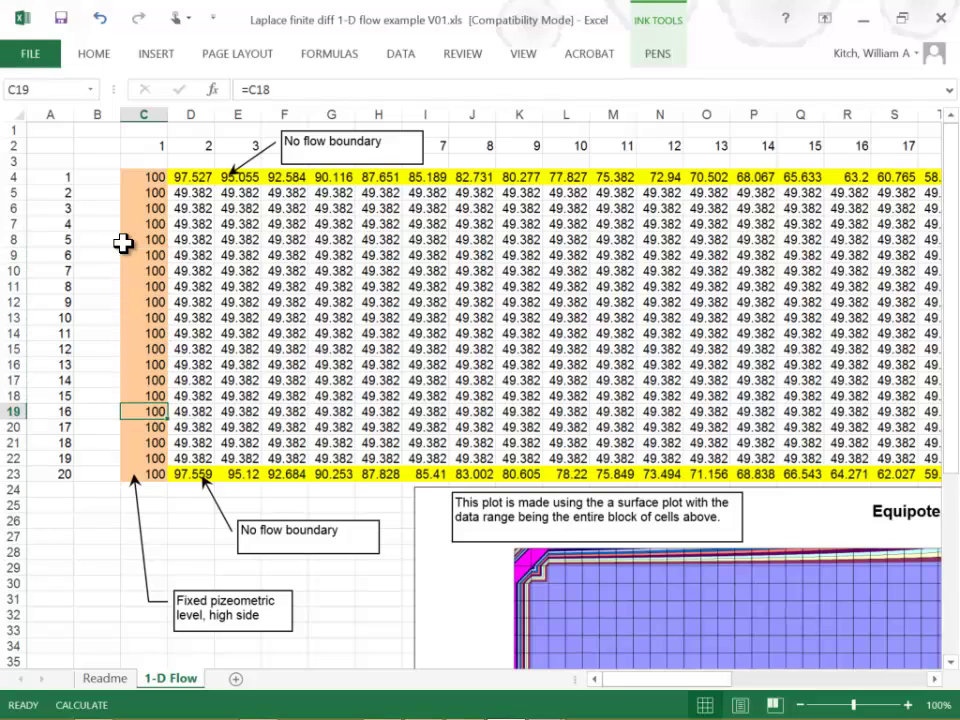
scroll(122, 243, "right", 15)
scroll(122, 243, "left", 4)
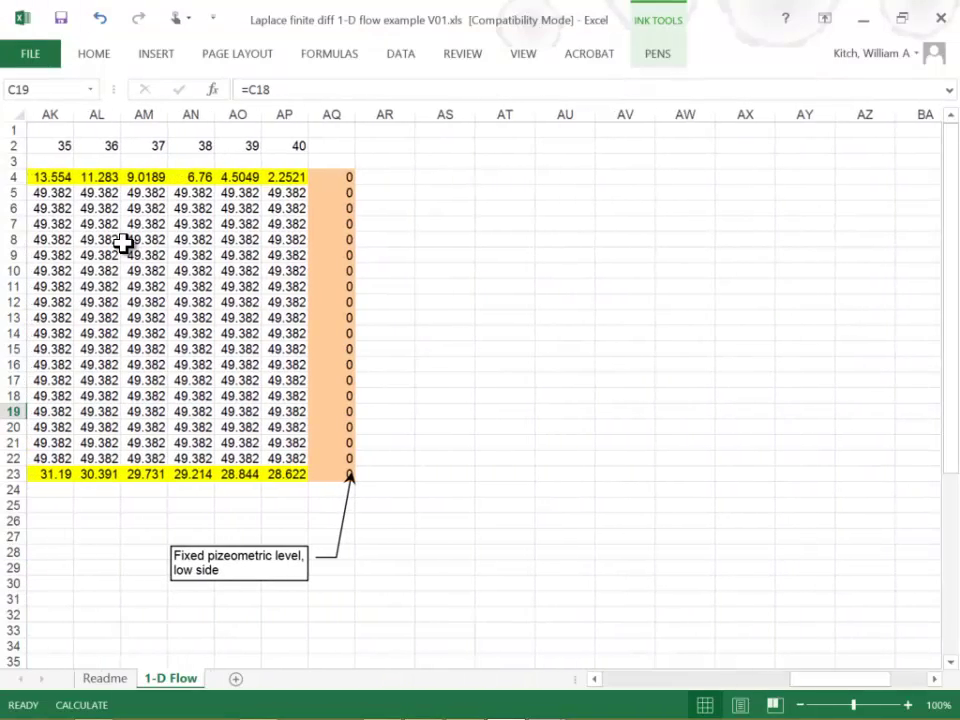
- Check the zero column AQ, then re-enter bottom-edge cell AN23's formula so it reads 39.334
left_click(341, 177)
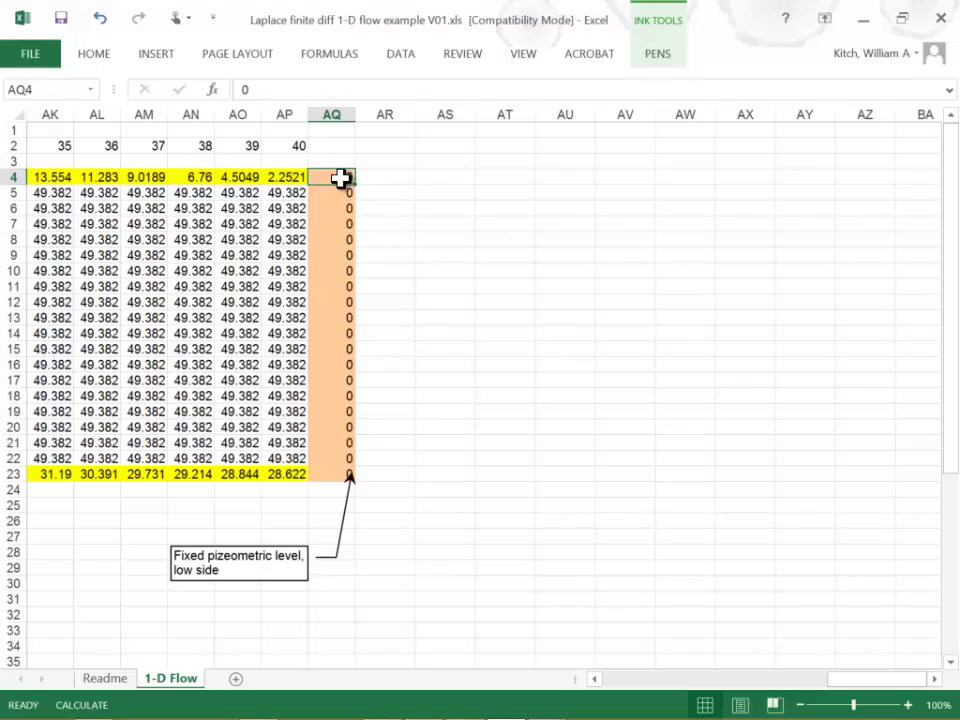
key("Down")
key("Down")
key("Down")
key("Down")
key("Down")
key("Down")
key("Down")
key("Down")
key("Down")
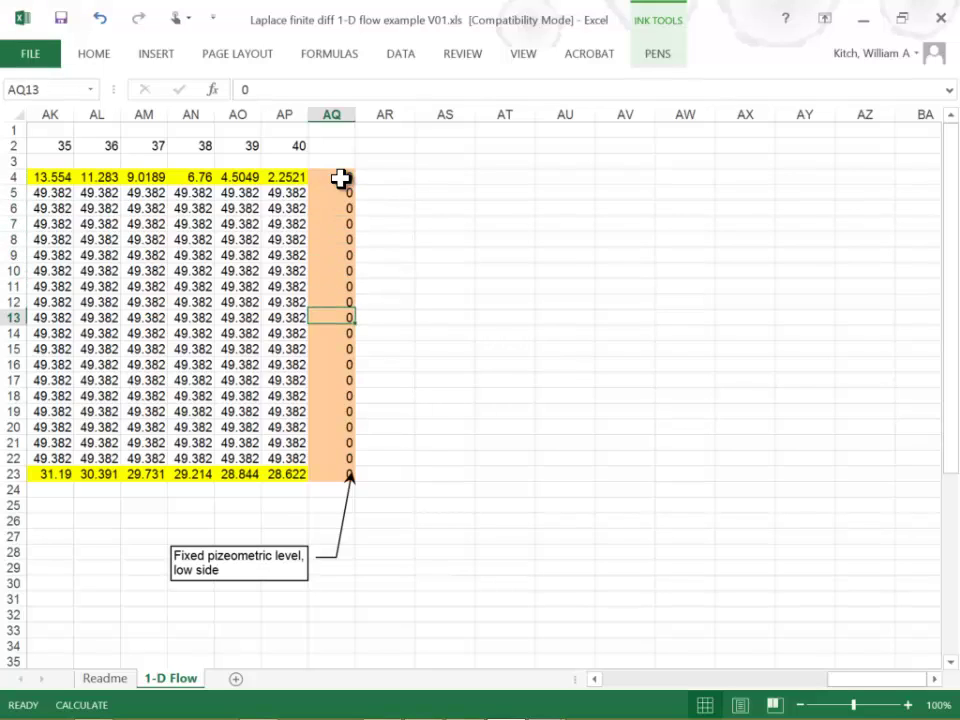
key("Down")
key("Down")
key("Left")
key("Left")
key("Left")
key("Down")
key("Down")
key("Down")
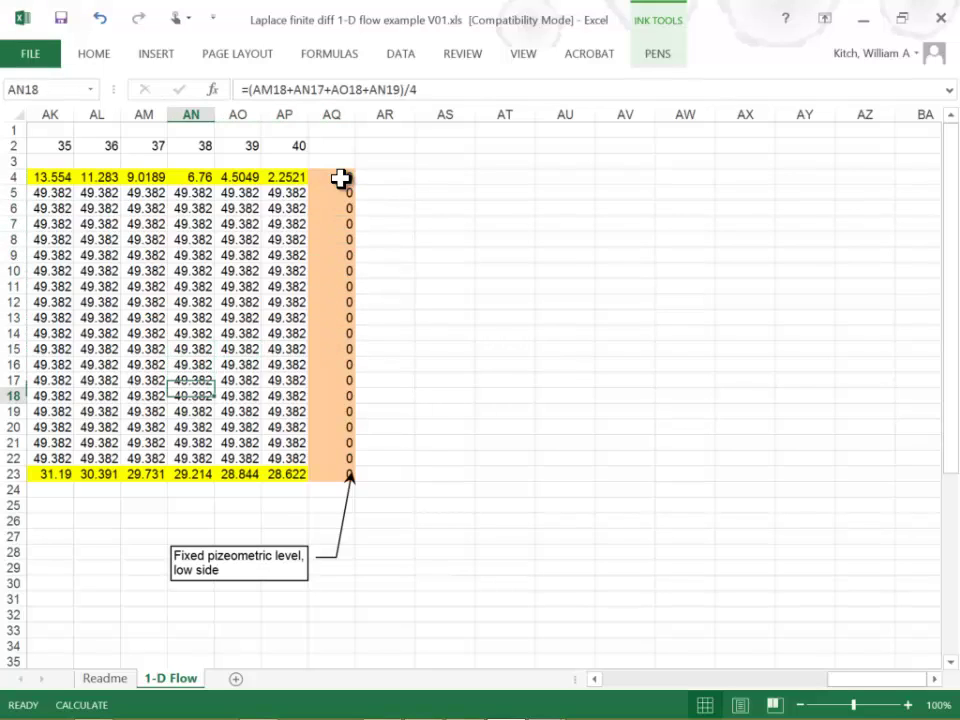
key("Down")
key("Down")
key("Down")
key("Down")
key("Down")
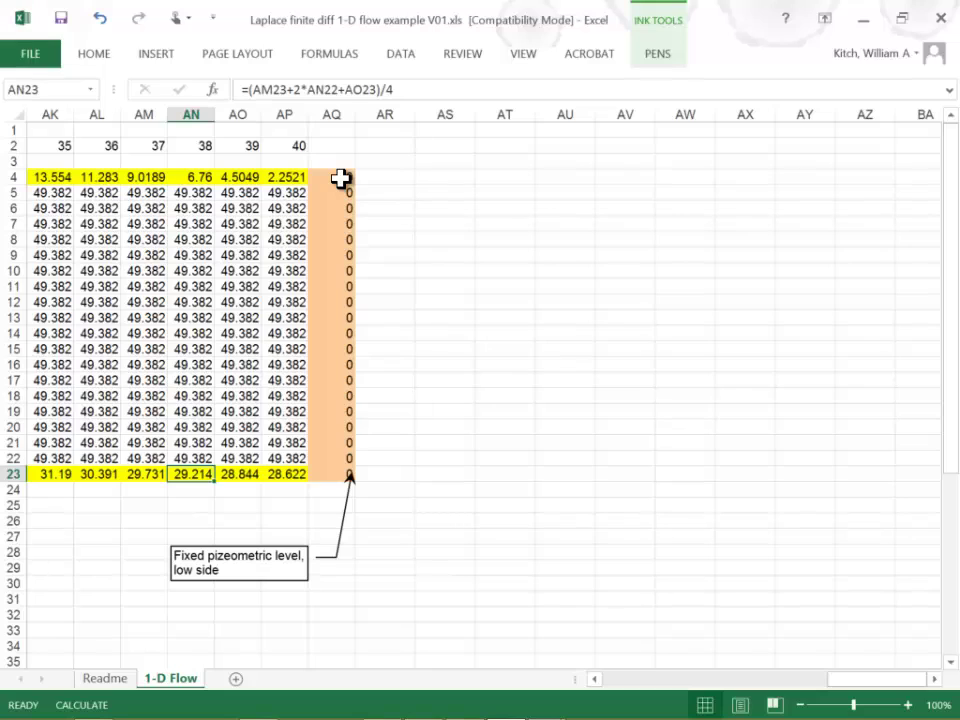
left_click(422, 88)
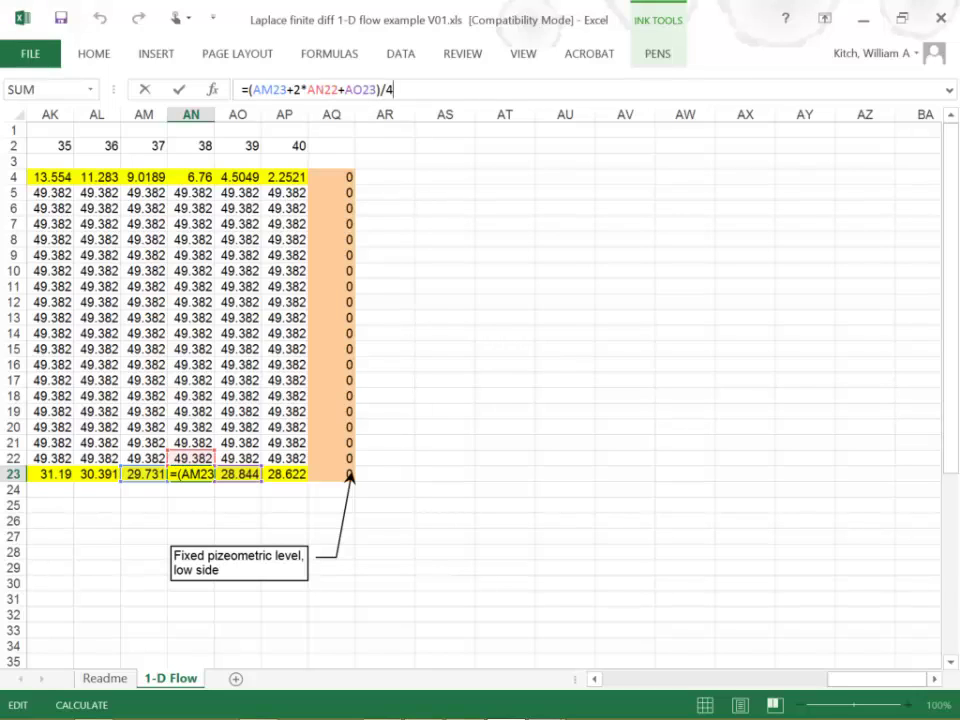
key("Tab")
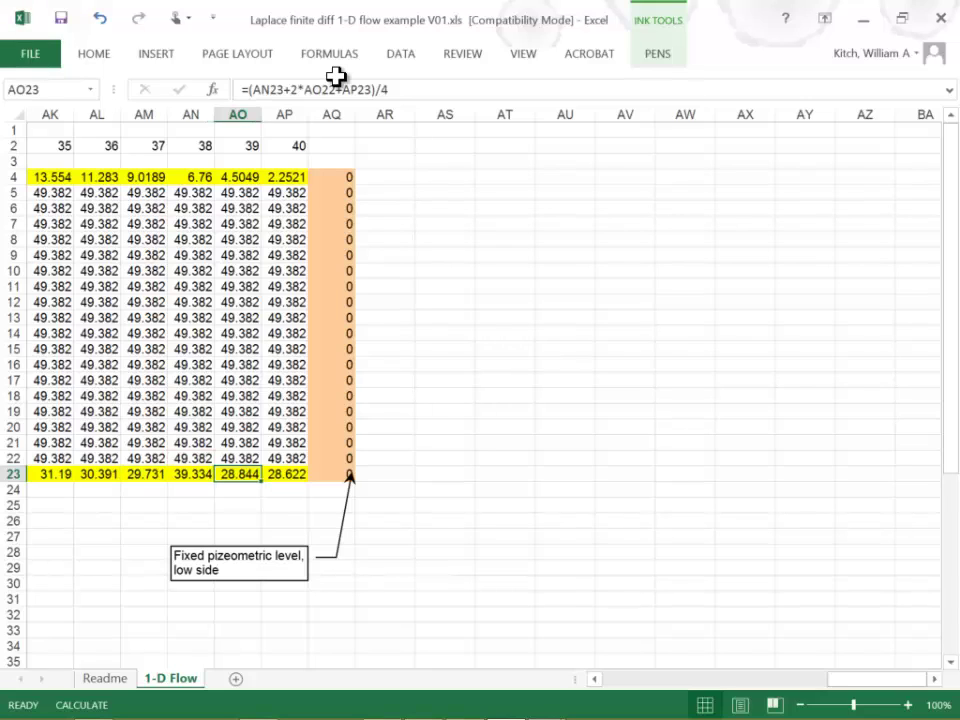
- Inspect top-edge cell AN4's formula without changing it
left_click(192, 176)
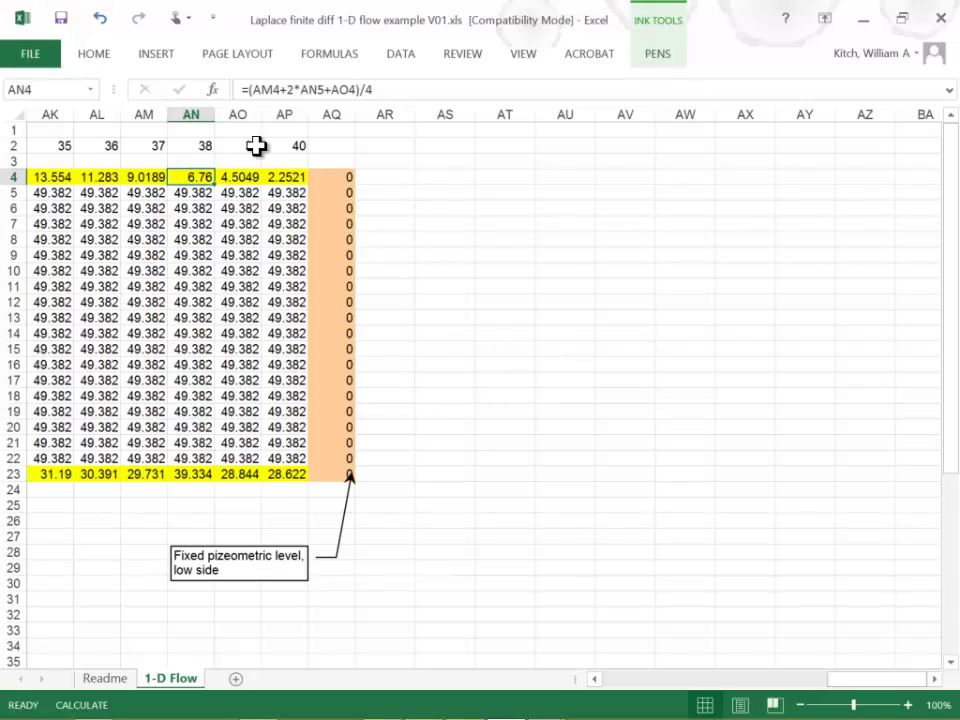
left_click(336, 84)
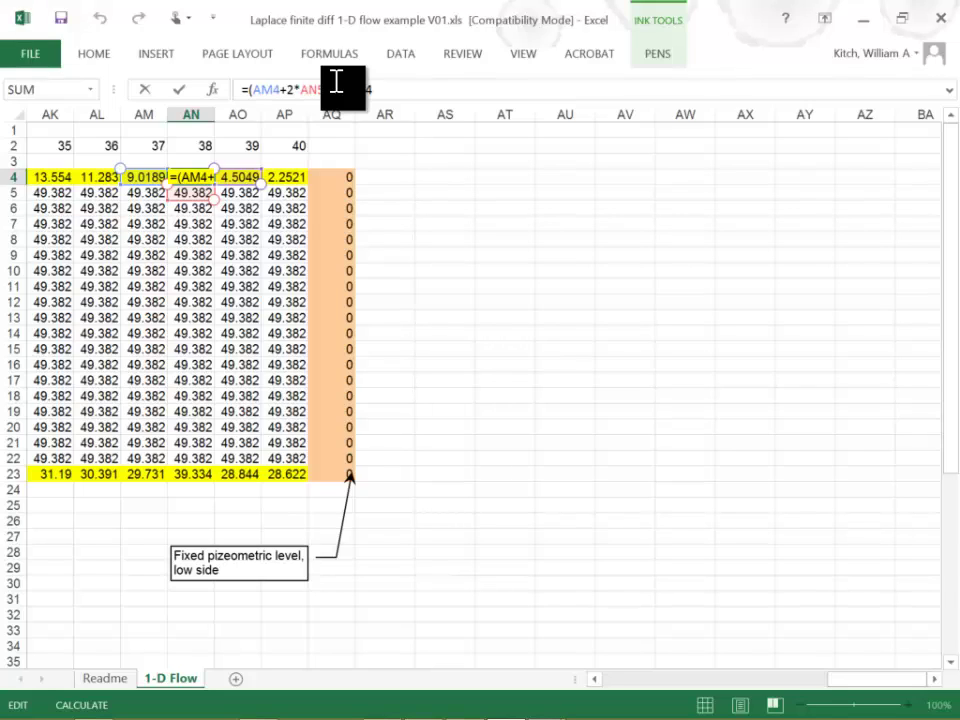
key("Escape")
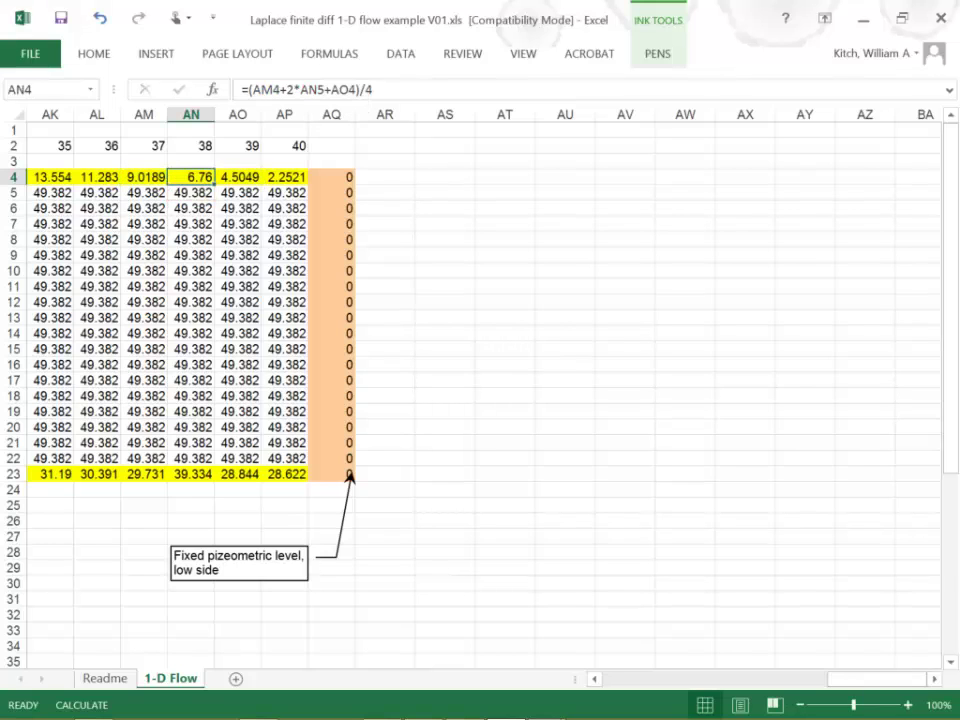
- Scroll back to the chart and press F9 so heads fall from about 97.4 to 60.03 at column S
left_click_drag(876, 678, 666, 678)
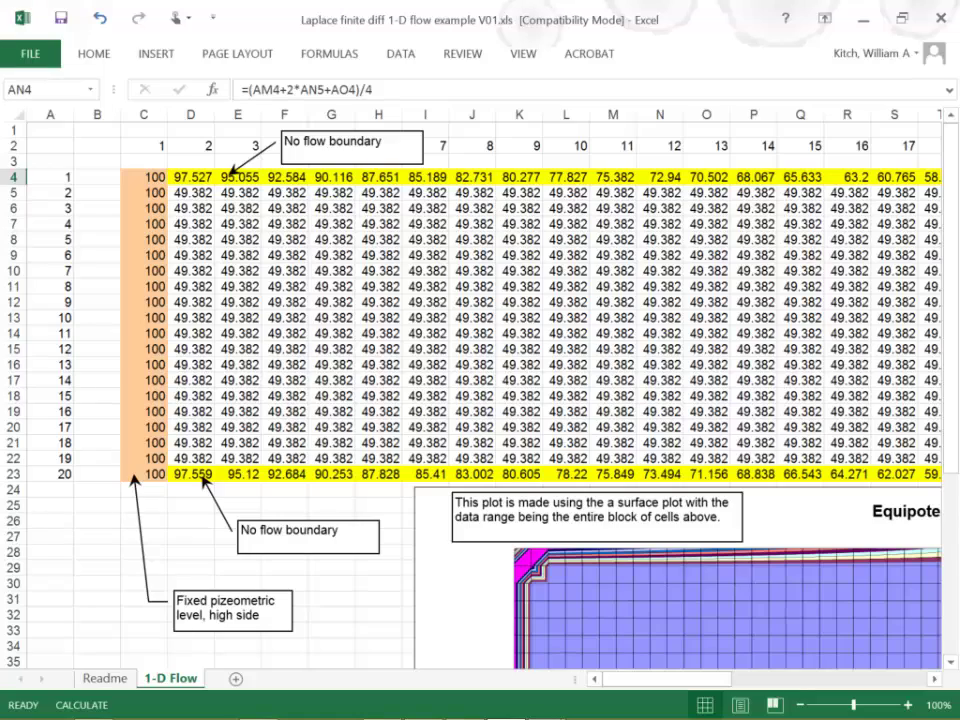
key("F9")
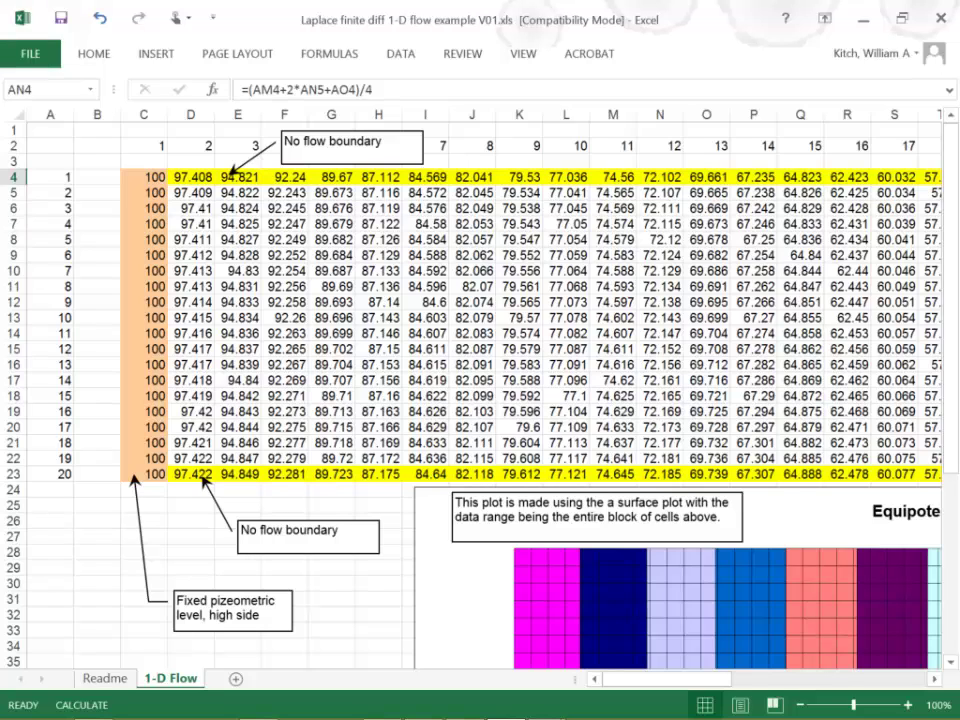
- Review the banded Equipotential Lines chart and the right-edge heads near 2.63, checking AL4's formula
scroll(480, 380, "down", 5)
scroll(480, 380, "right", 3)
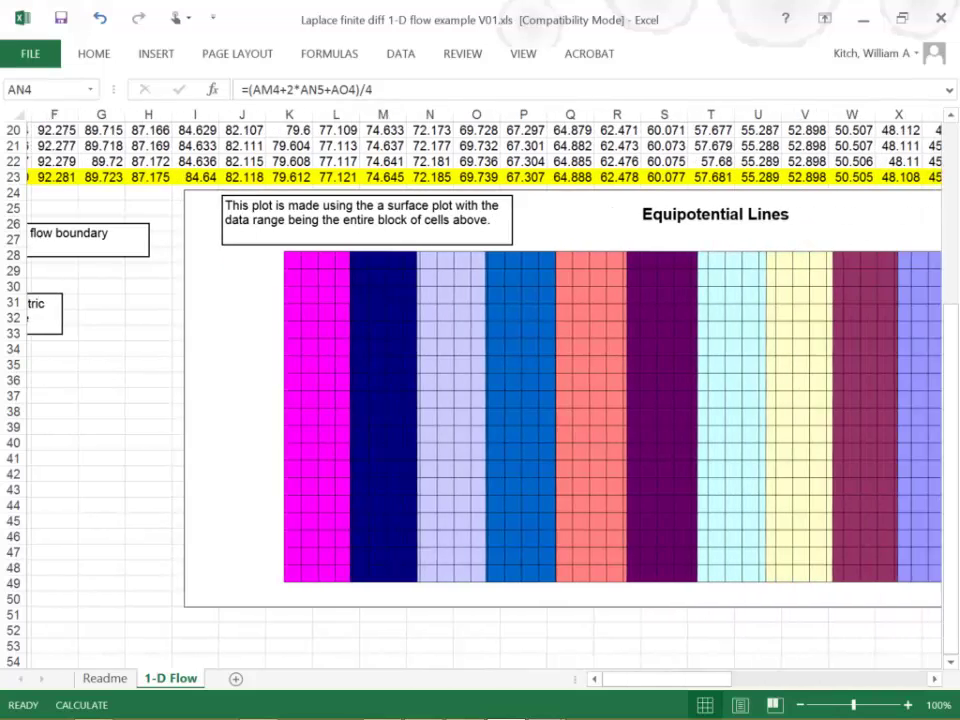
scroll(480, 380, "right", 3)
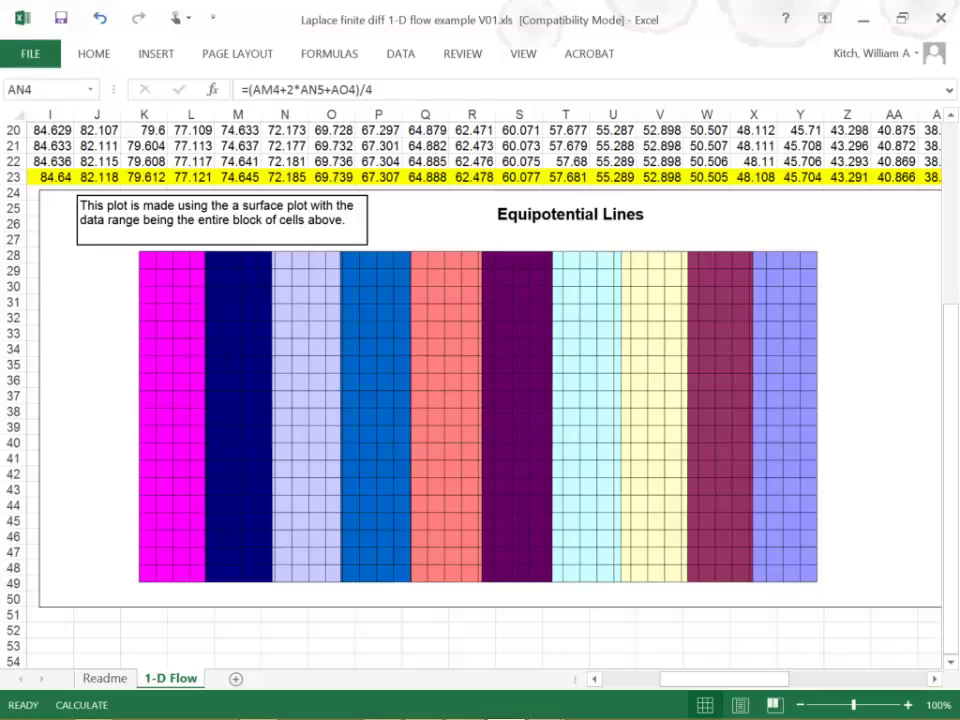
scroll(480, 380, "up", 6)
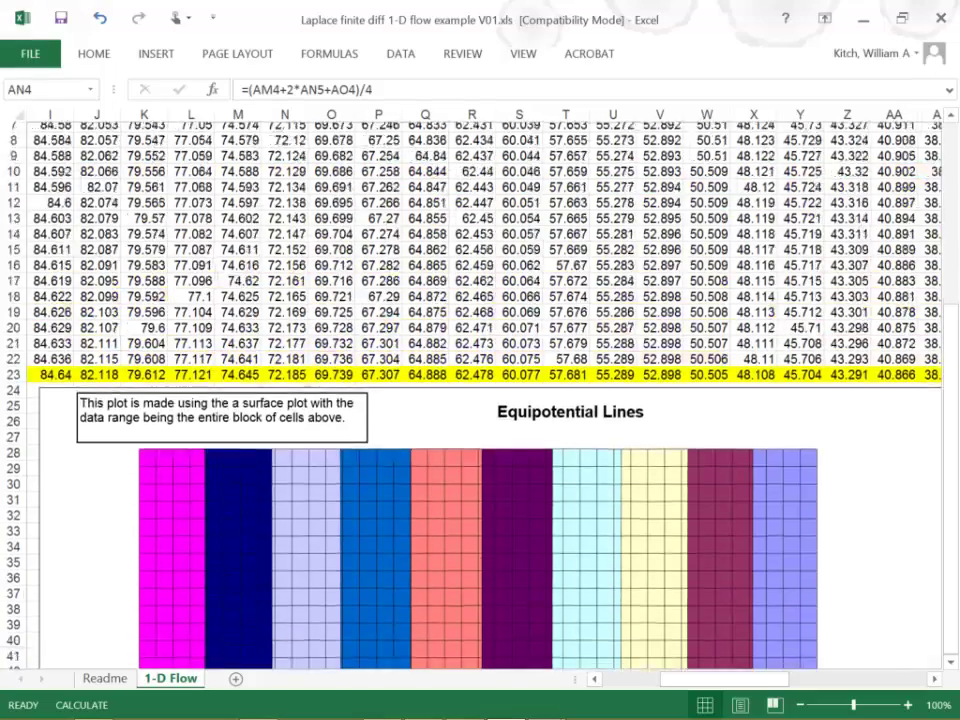
scroll(480, 380, "right", 4)
scroll(480, 380, "right", 5)
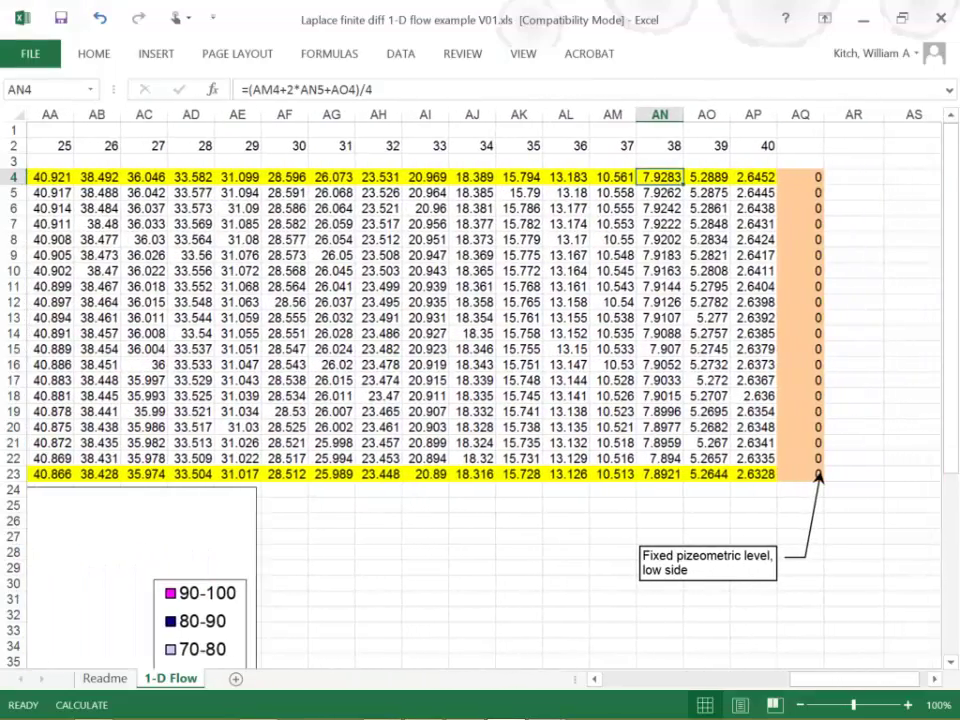
left_click(570, 176)
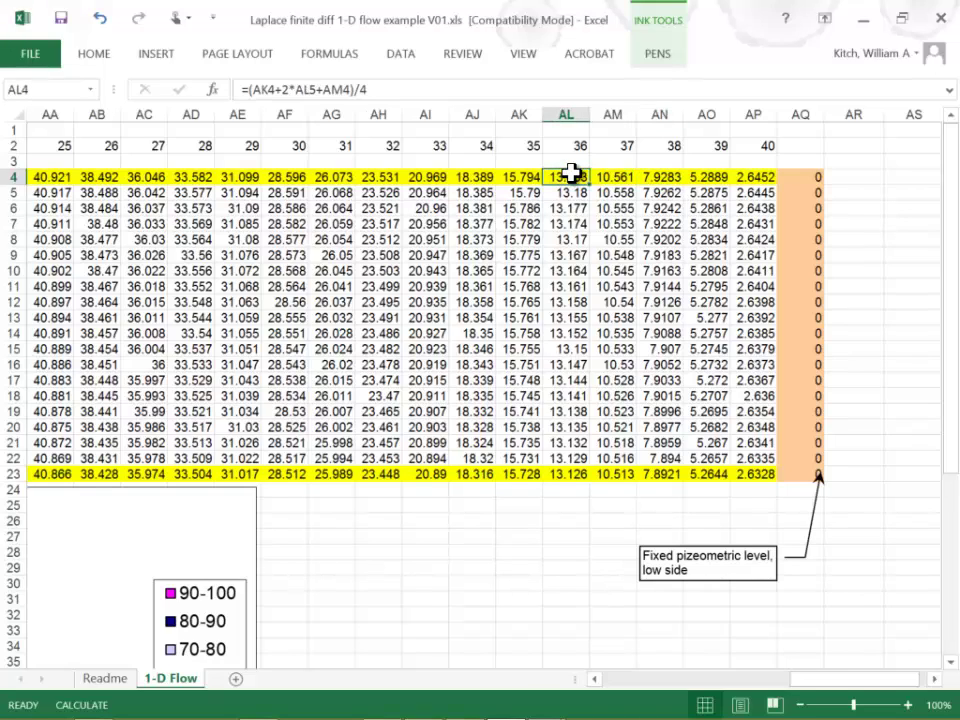
key("alt+Tab")
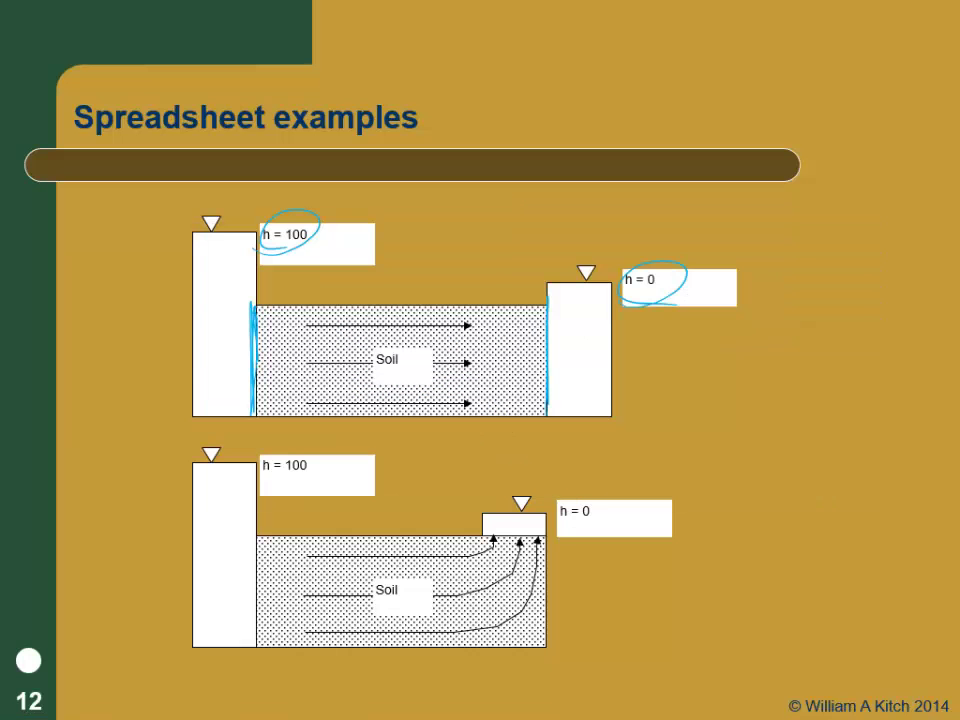
- Mark the outlet box's top edge and the soil's left inflow edge in blue ink
left_click_drag(483, 537, 541, 536)
left_click_drag(540, 538, 472, 539)
left_click_drag(257, 538, 260, 635)
- Switch the pen to green and trace the soil region's bottom and top edges
left_click(133, 690)
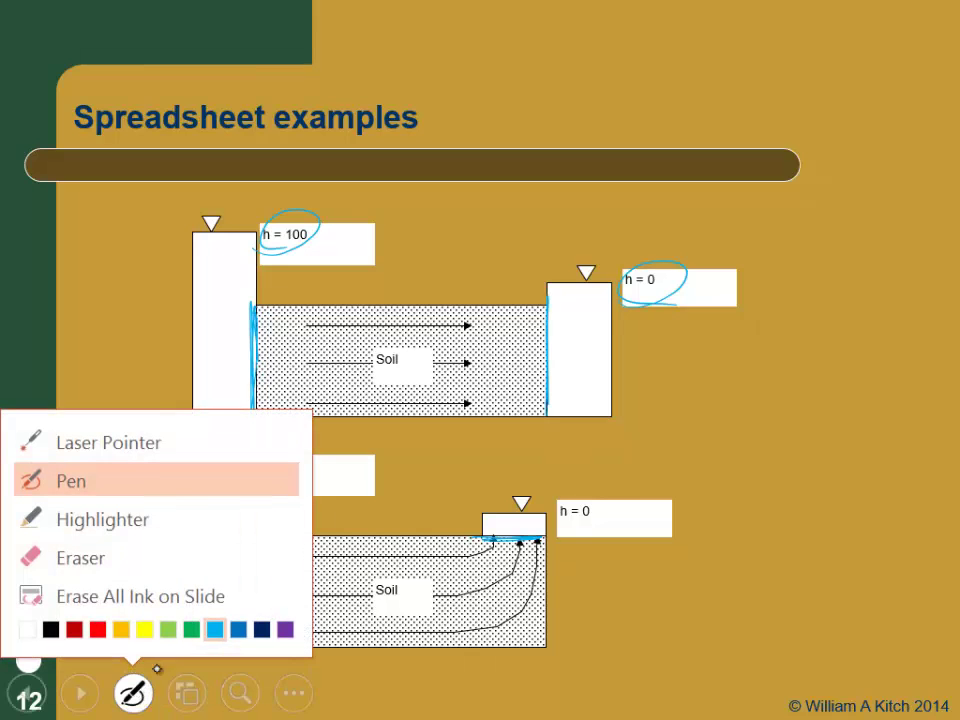
left_click(194, 634)
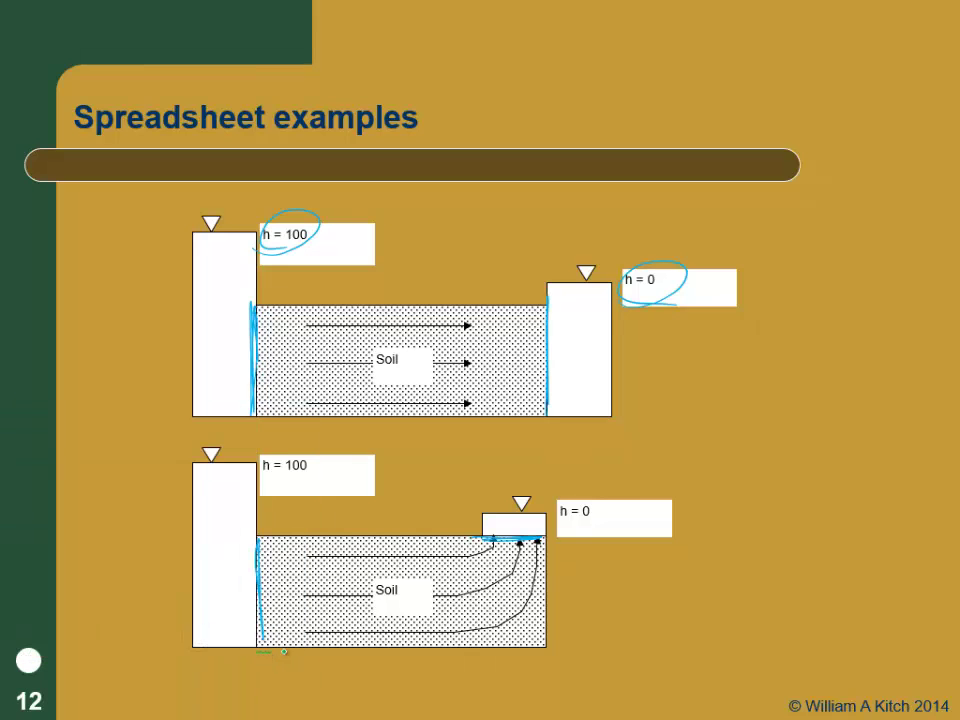
mouse_move(258, 650)
left_mouse_down()
mouse_move(485, 651)
mouse_move(544, 640)
mouse_move(542, 540)
left_mouse_up()
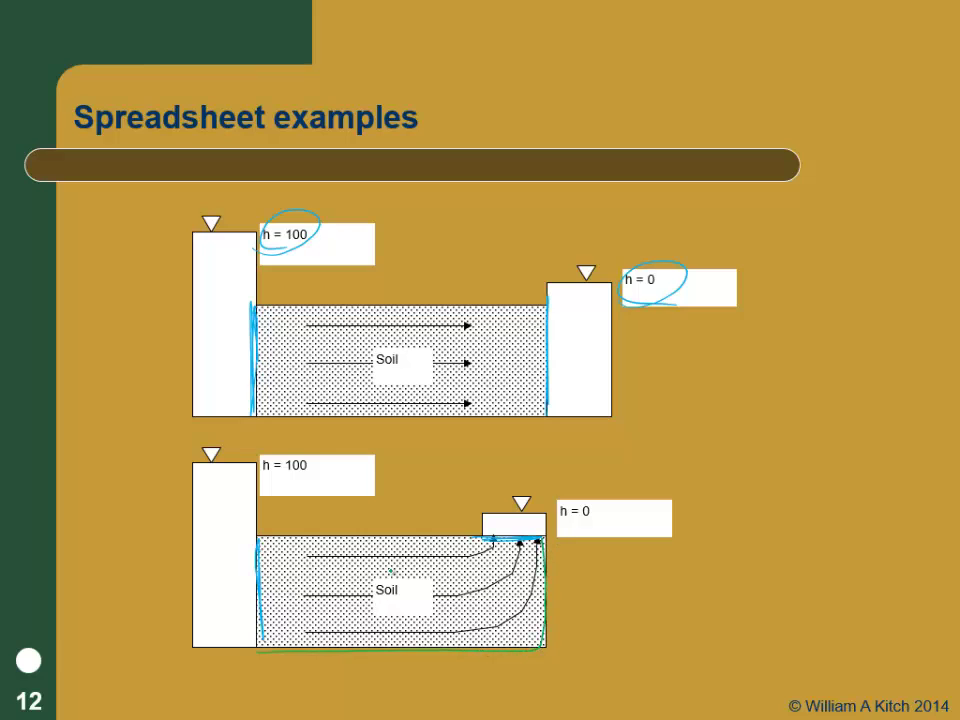
left_click_drag(258, 540, 440, 545)
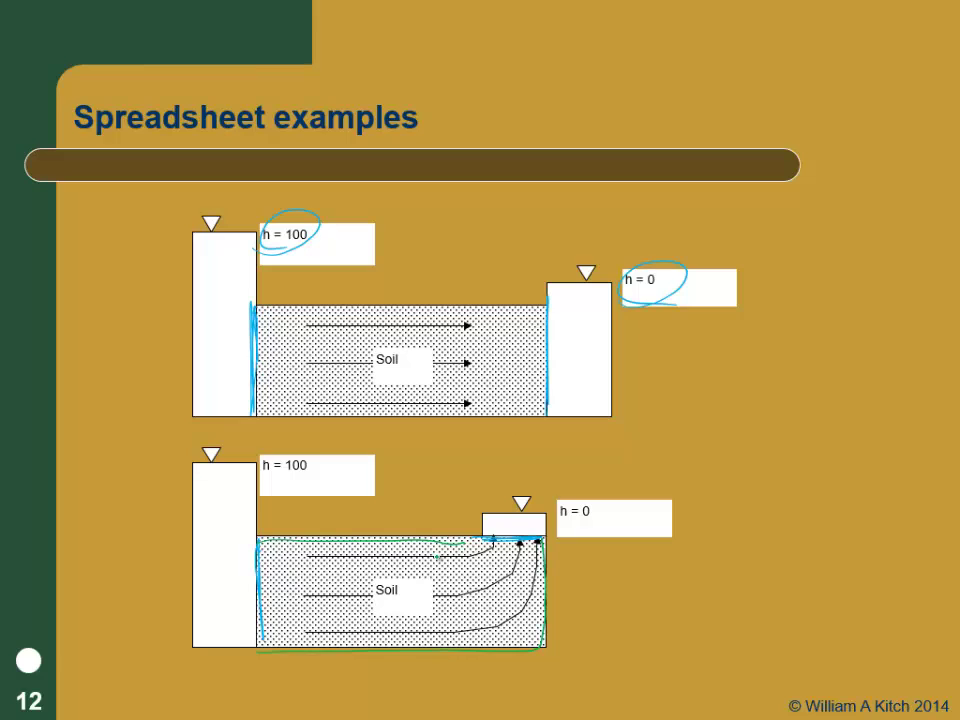
key("alt+Tab")
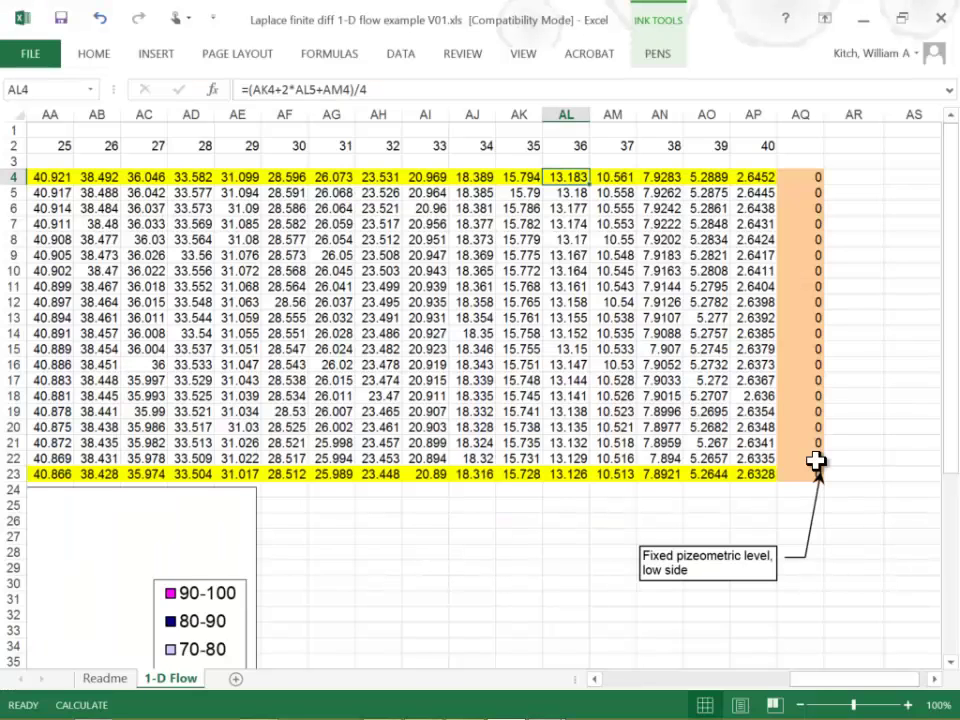
- Enter the edge formula =(2*AP5+AQ4+AQ6)/4 in cell AQ5
left_click(812, 194)
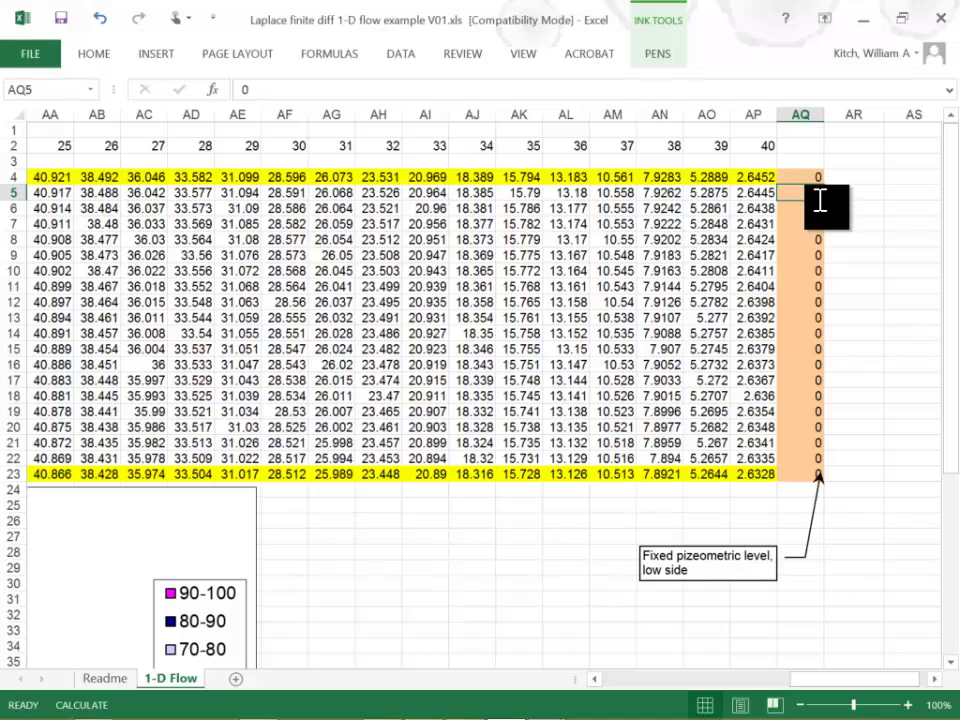
type("=")
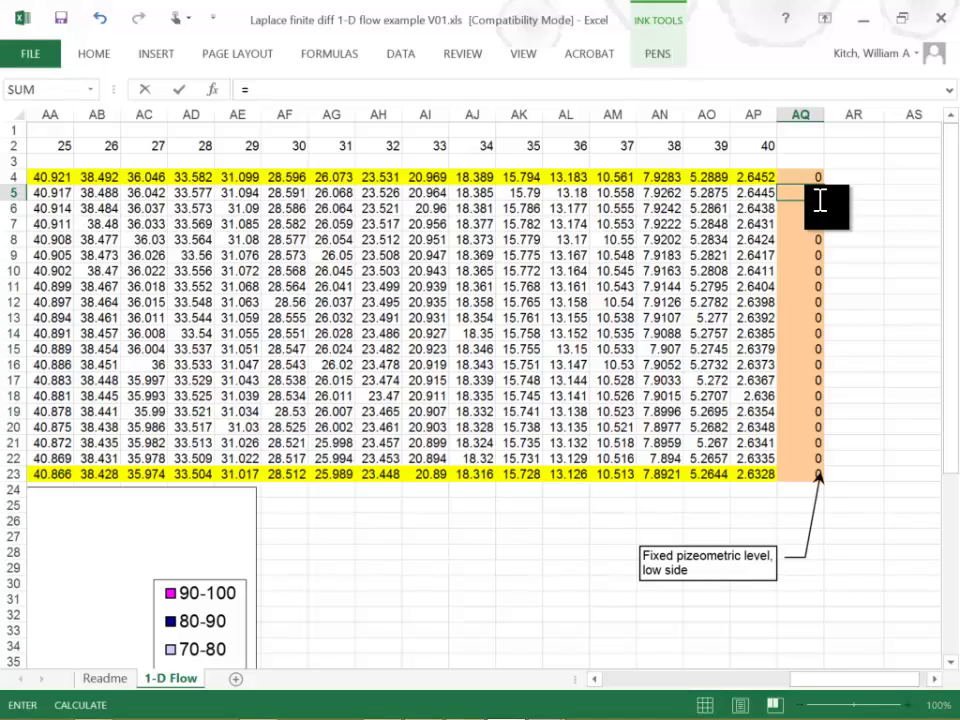
type("(2*")
key("Left")
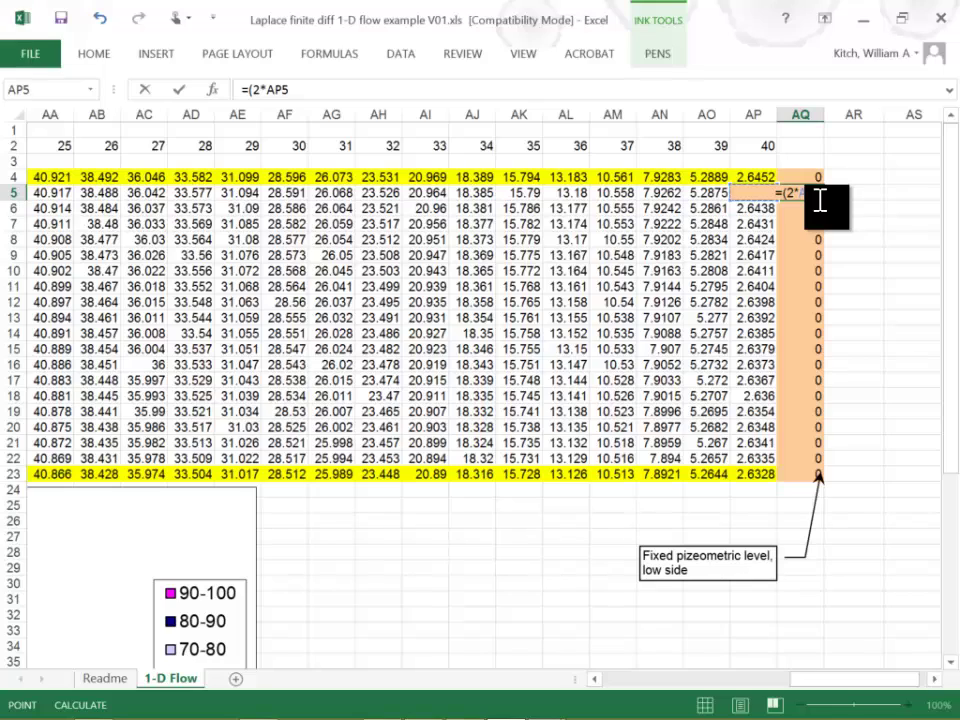
type("+")
key("Up")
type("+")
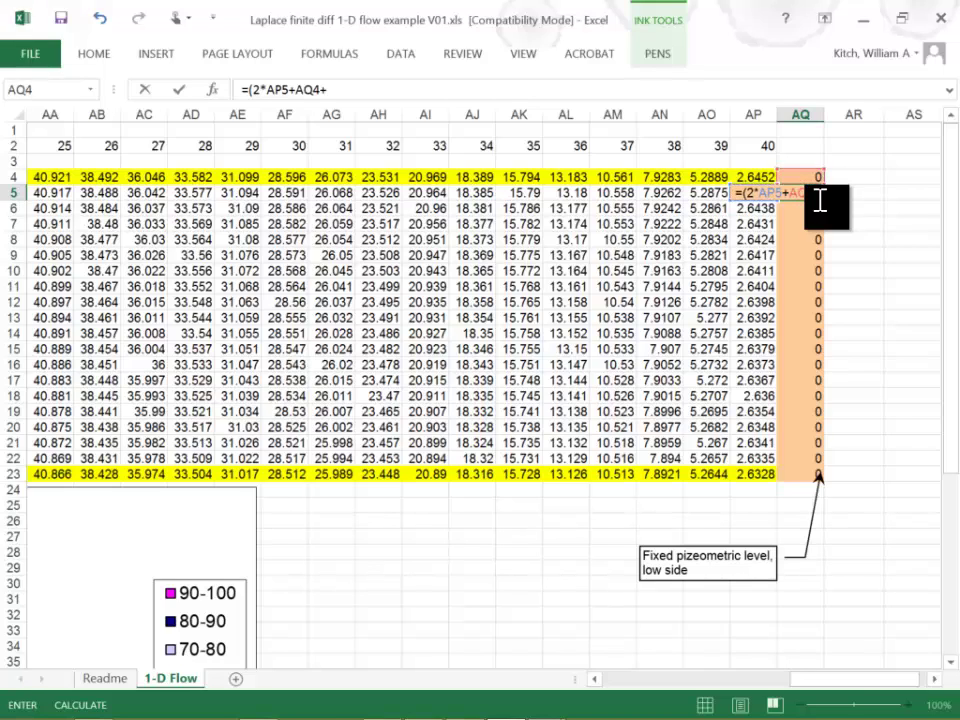
key("Down")
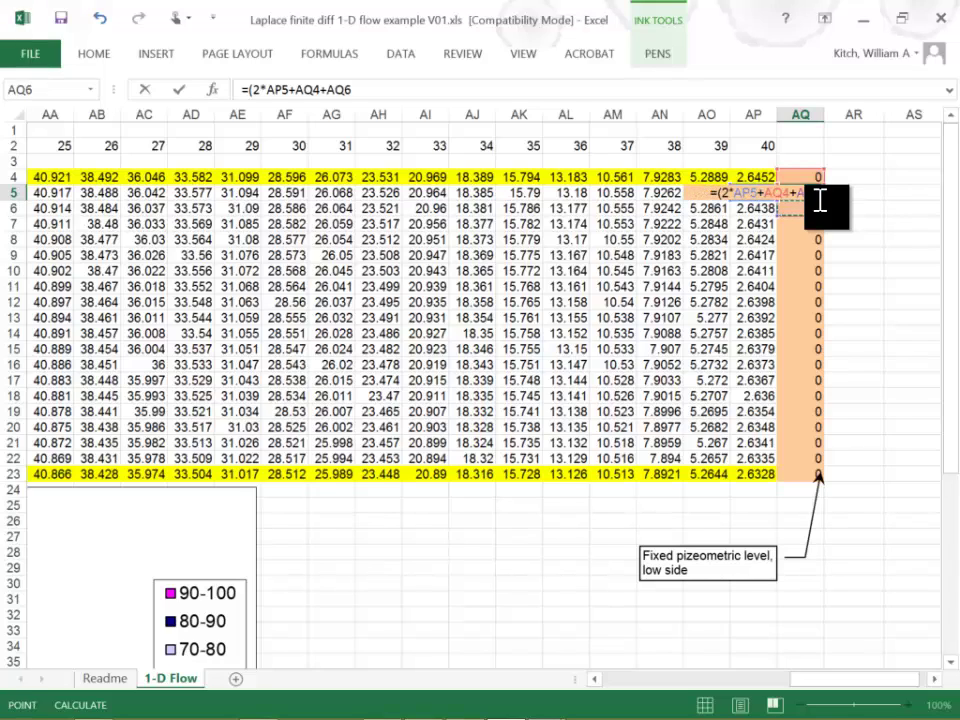
type(")/4")
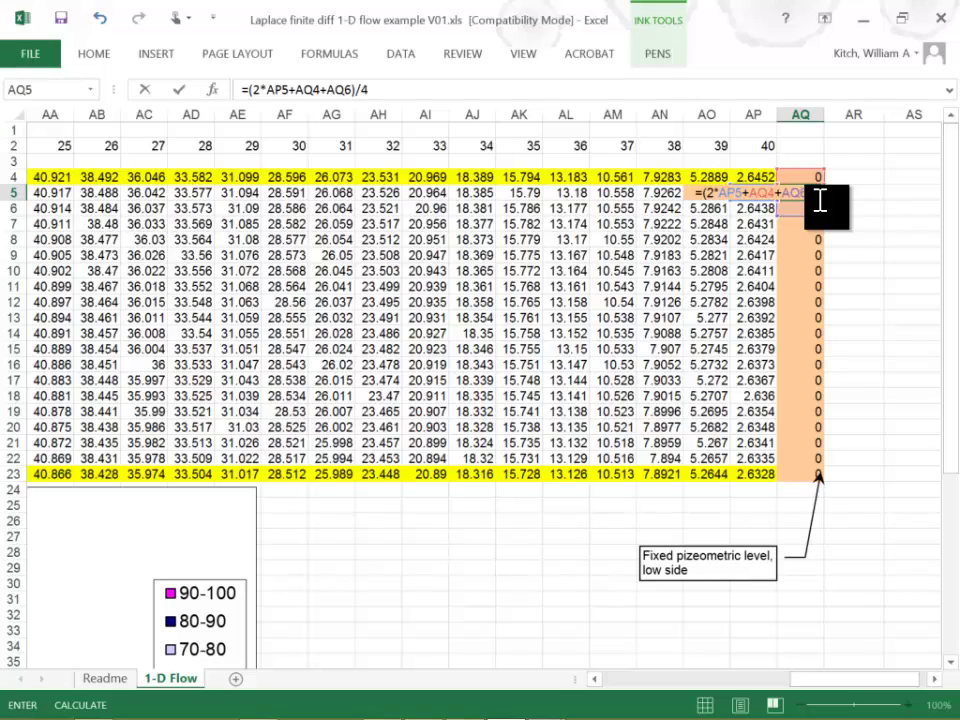
key("Return")
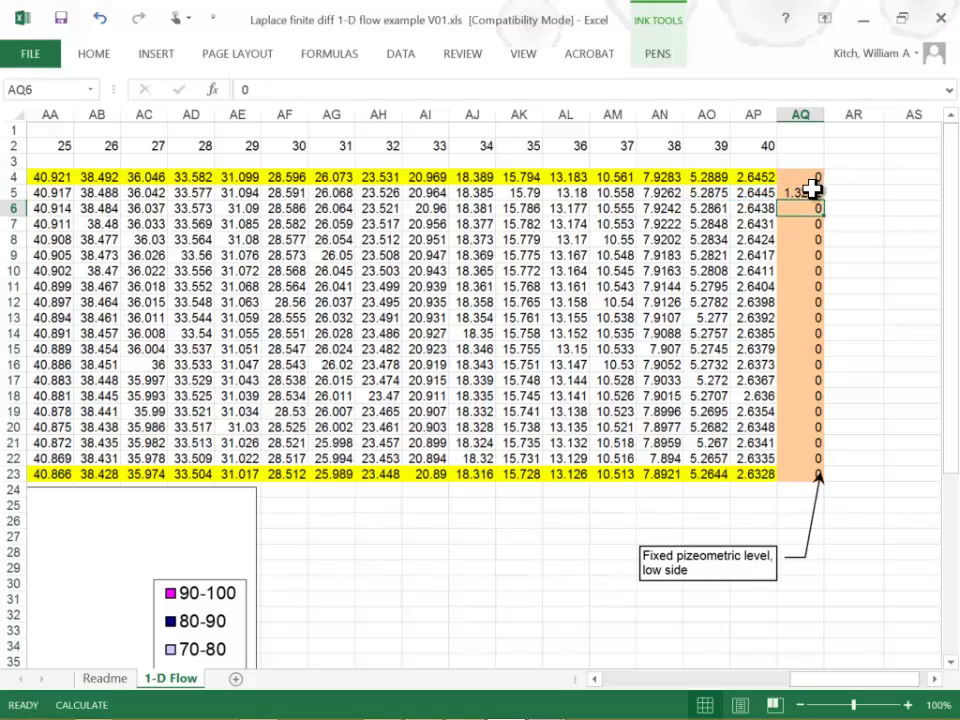
- Fill the AQ5 formula down to AQ23 so each cell shows 1.3222
left_click(812, 190)
left_click_drag(823, 199, 823, 481)
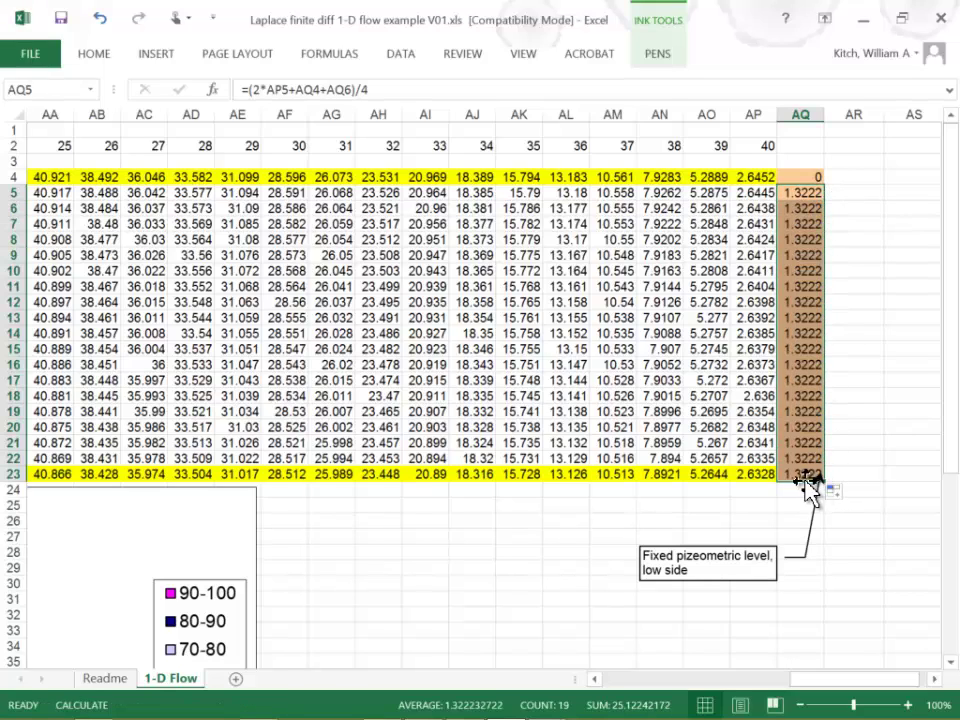
left_click(803, 478)
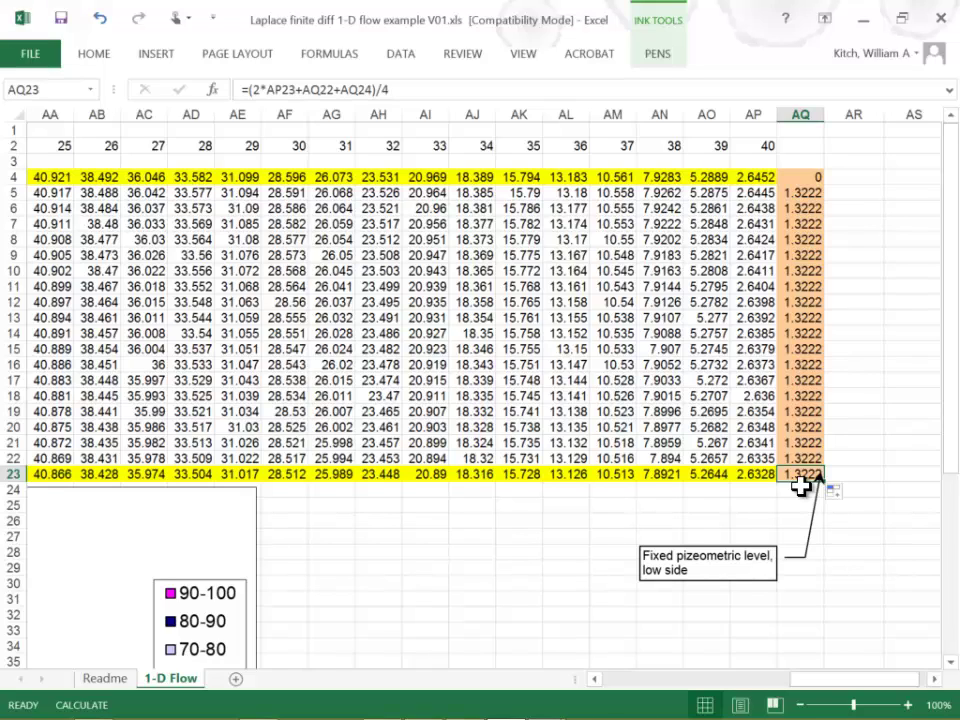
- Enter =(AQ22+AP23)/2 in corner cell AQ23, fixing the missing parenthesis
type("=")
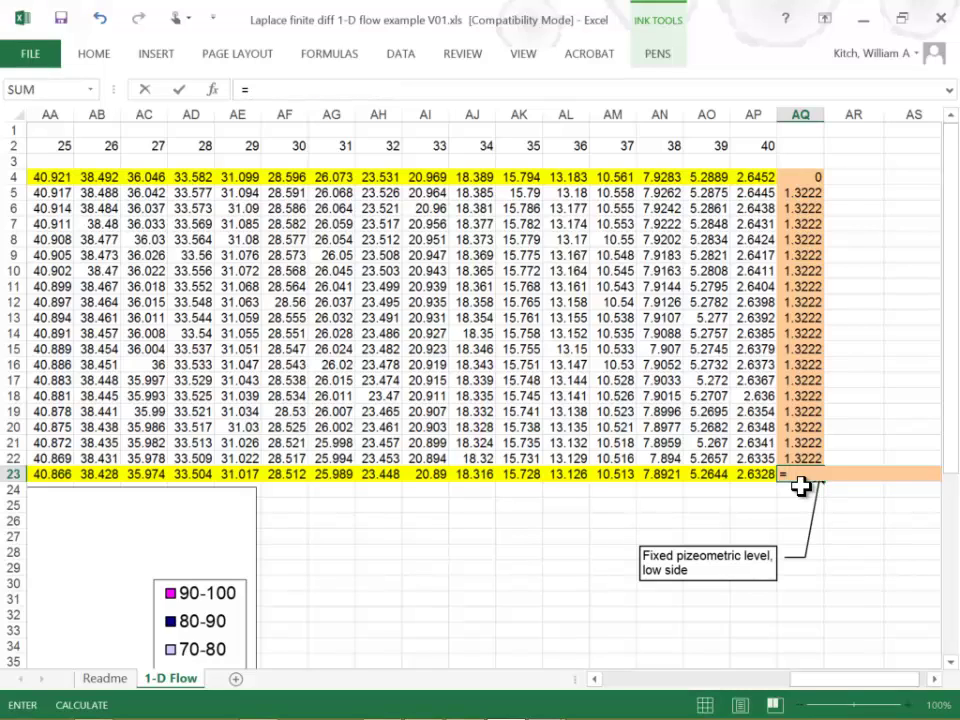
key("Up")
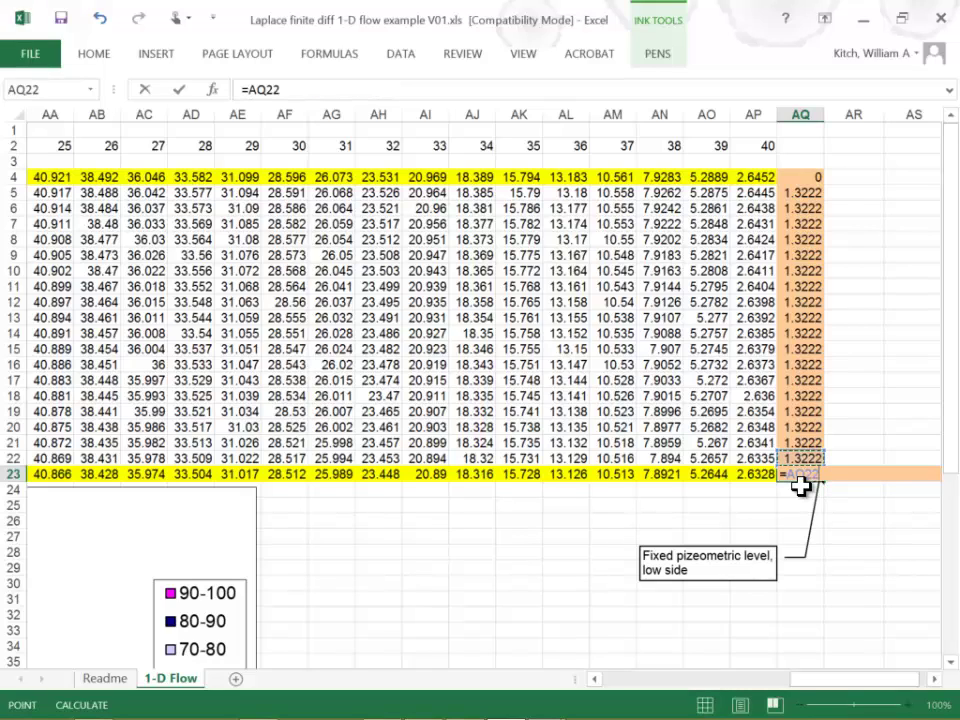
type("+")
key("Left")
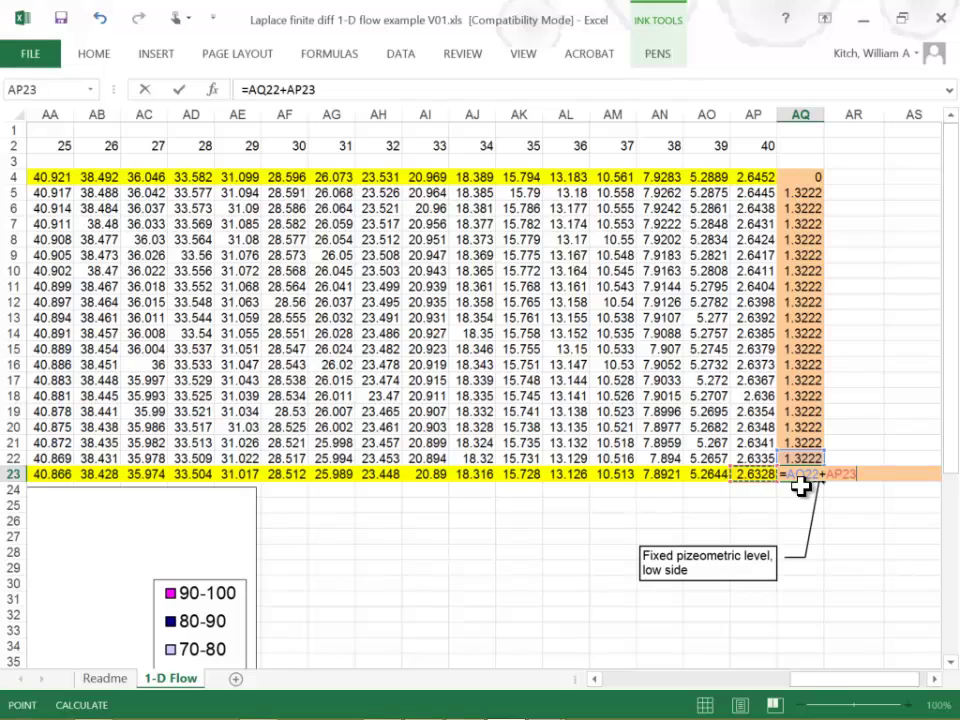
type(")/2")
left_click(258, 93)
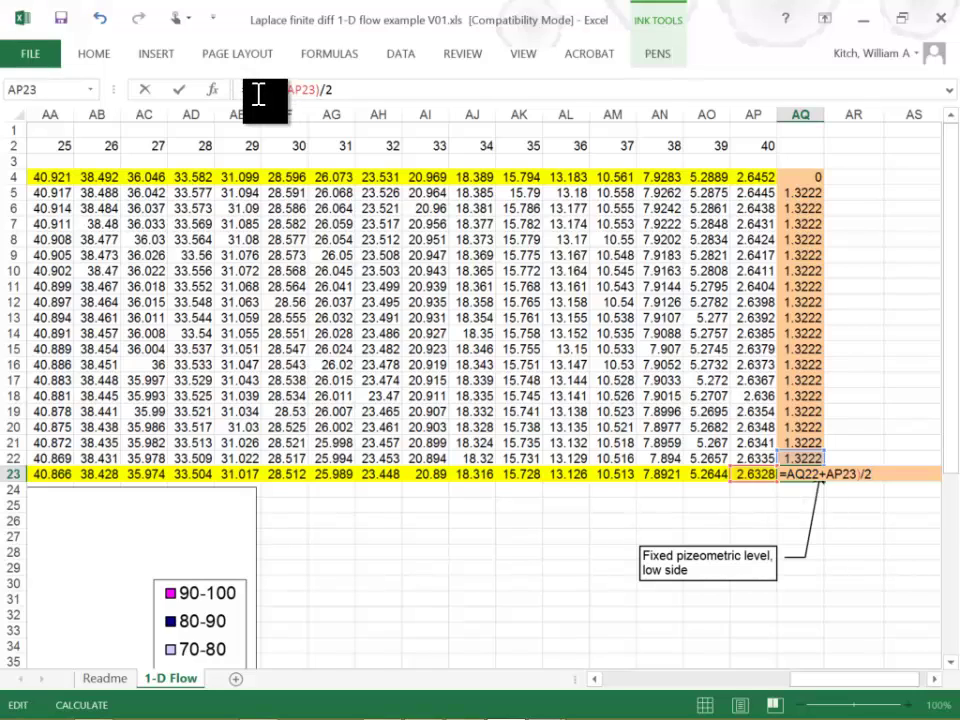
type("(")
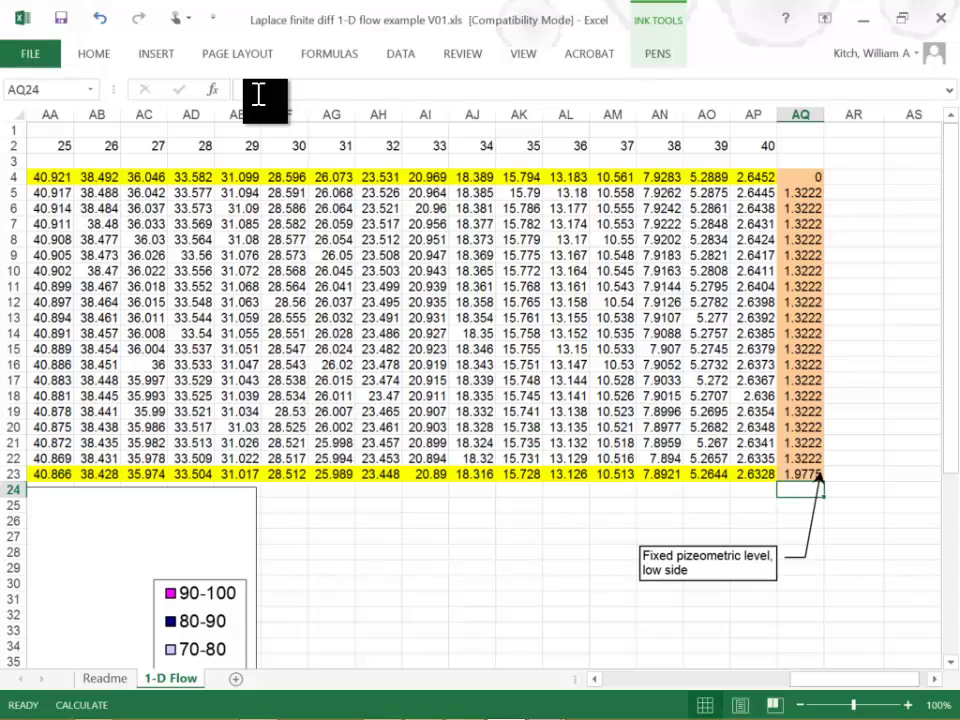
- Enter =(AP4+AQ5)/2 in corner cell AQ4, giving 1.9837
left_click(806, 176)
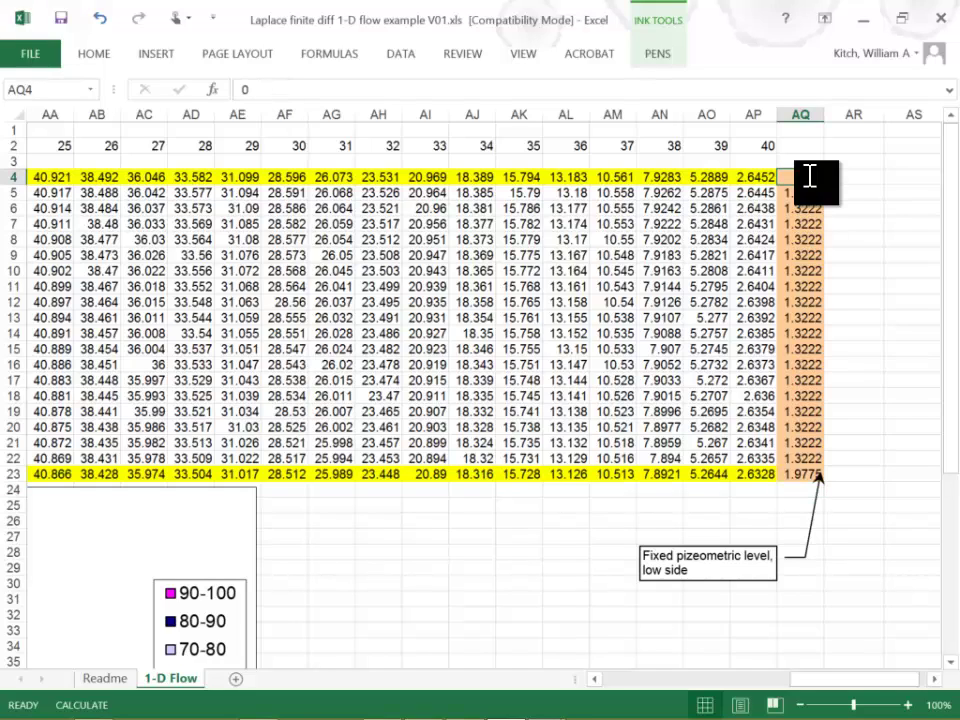
type("=(")
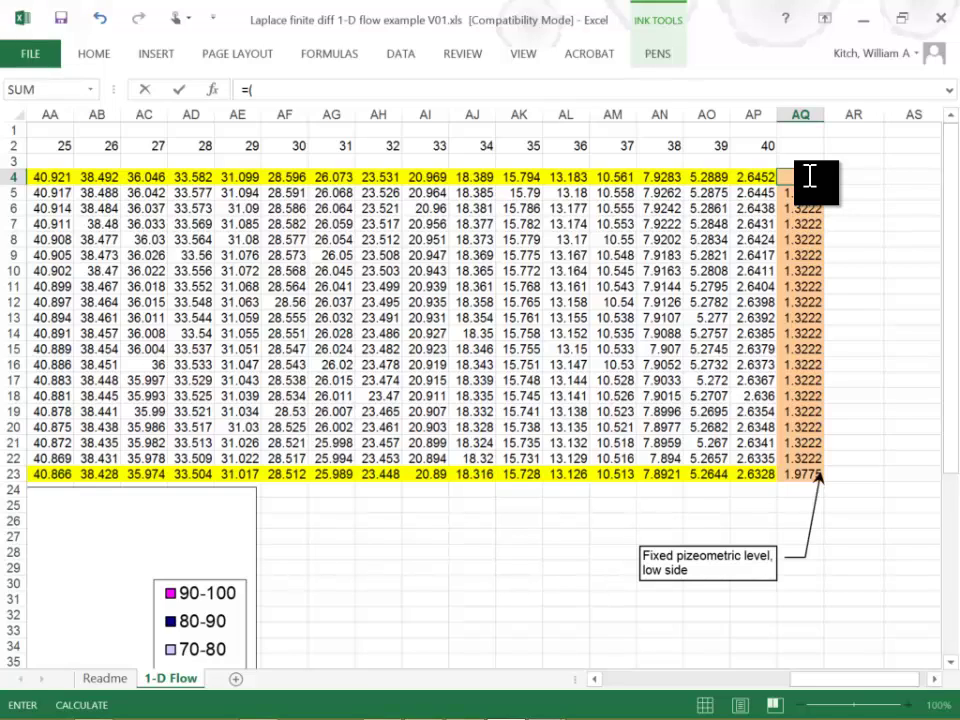
key("Left")
type("+")
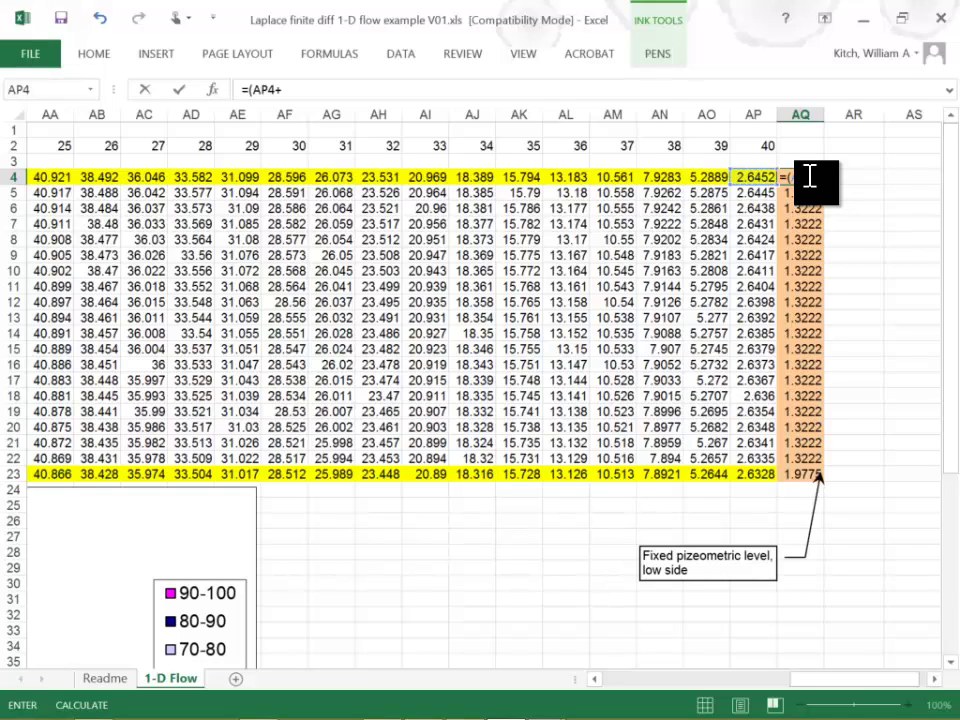
key("Down")
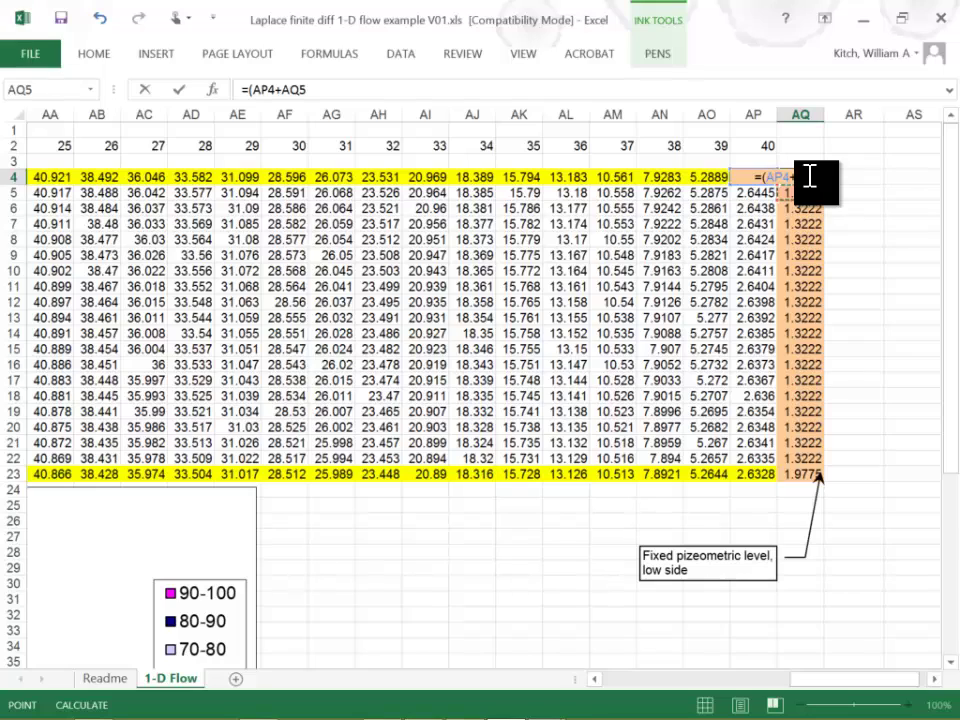
type(")/2")
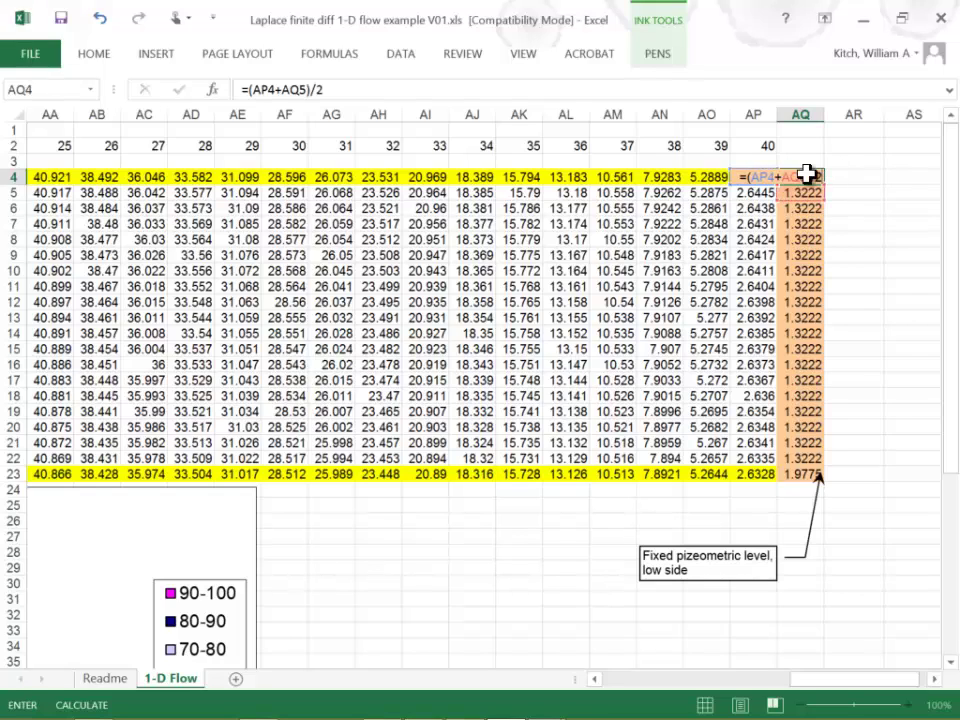
key("Return")
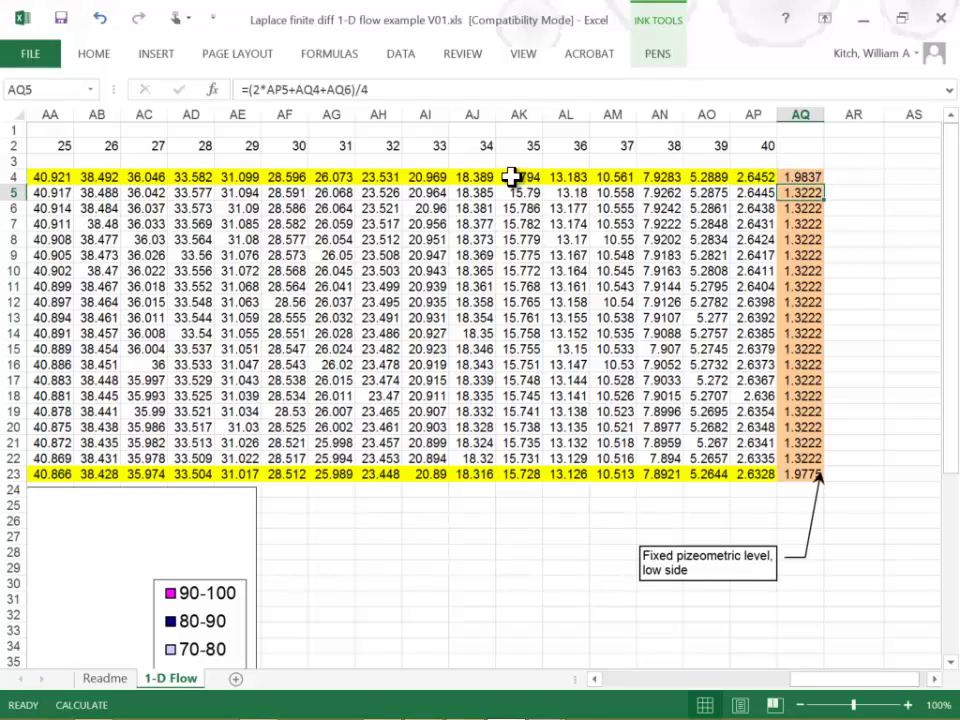
left_click_drag(512, 177, 748, 172)
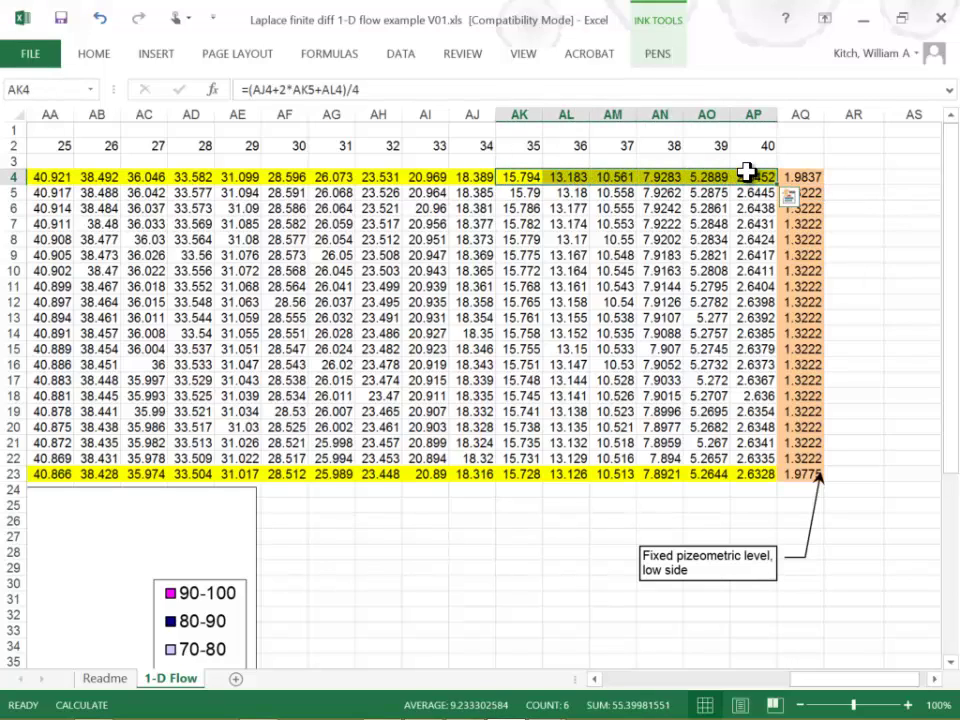
left_click(515, 177)
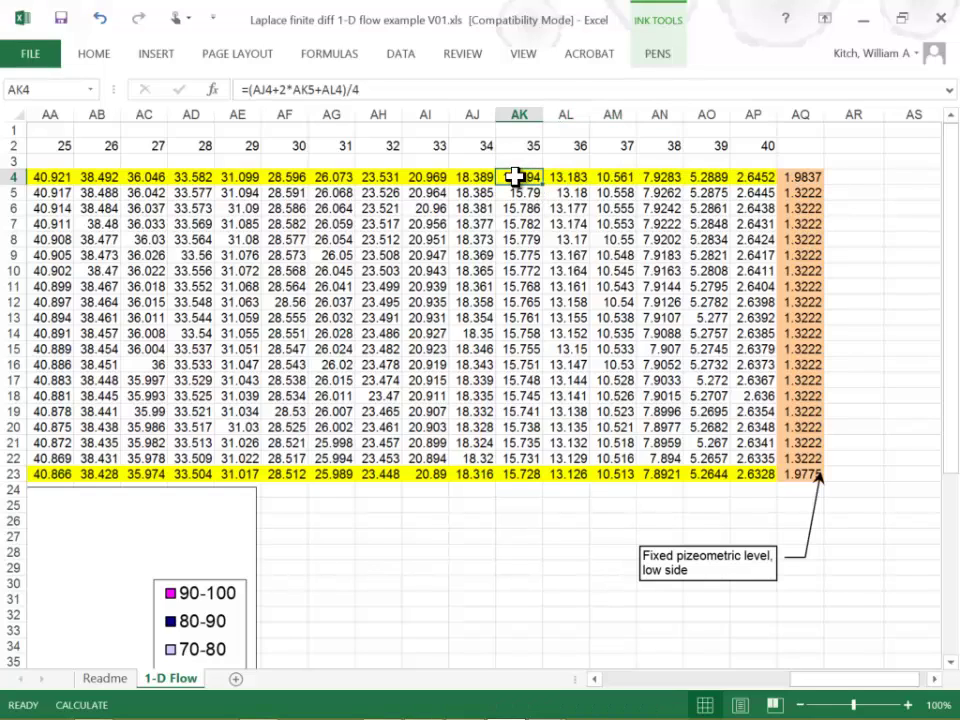
- Overwrite each top-row cell from AK4 through AP4 with 0
double_click(515, 177)
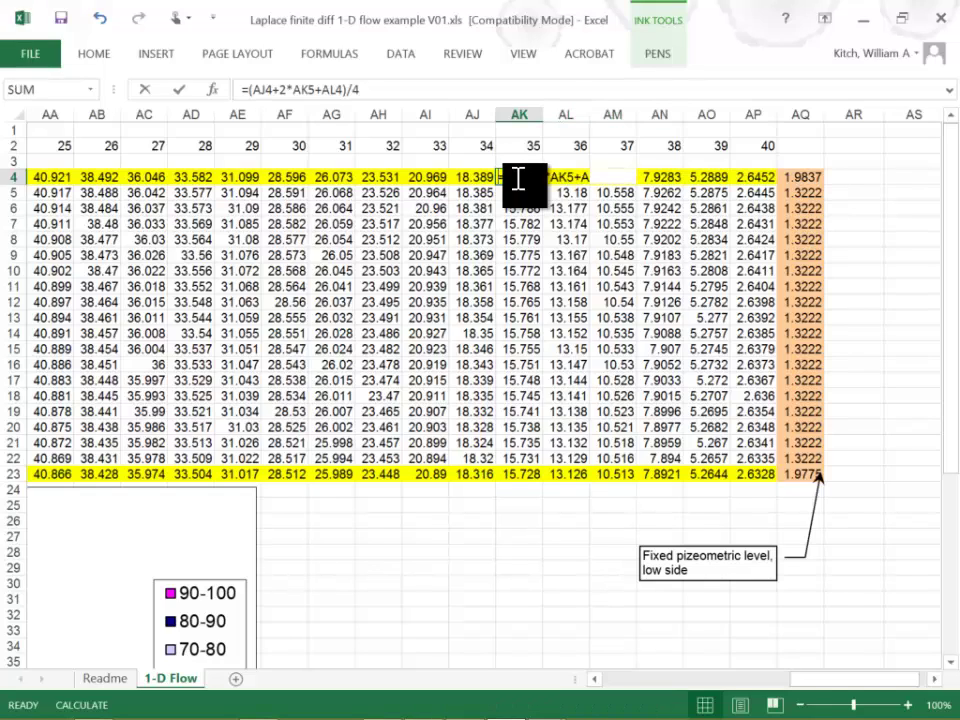
key("Escape")
type("0")
key("Tab")
type("0")
key("Tab")
type("0")
key("Tab")
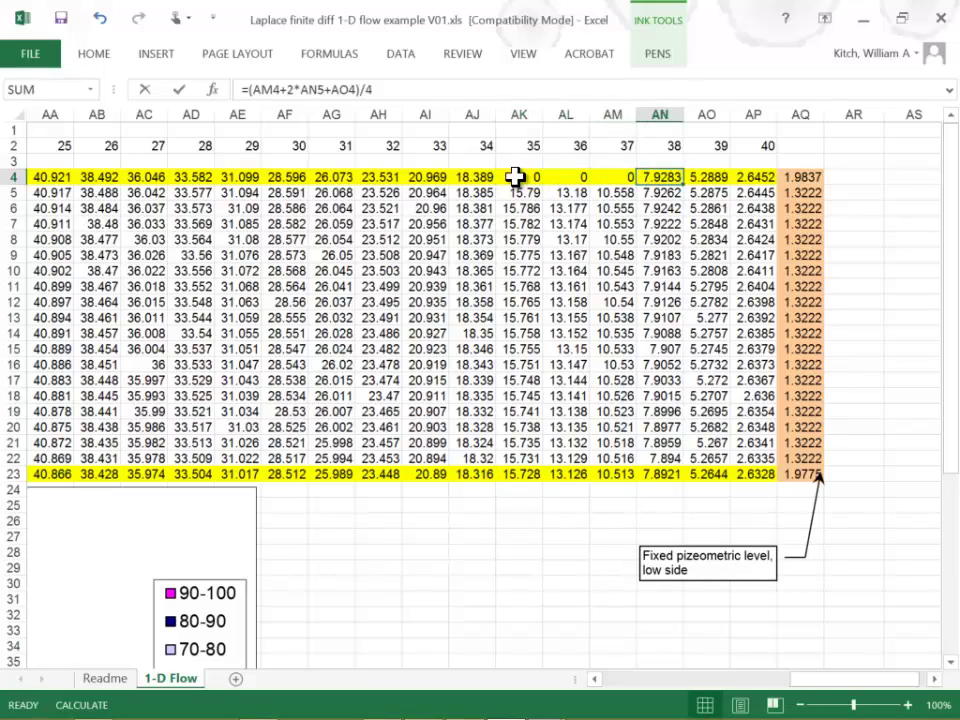
type("0")
key("Tab")
type("0")
key("Tab")
type("0")
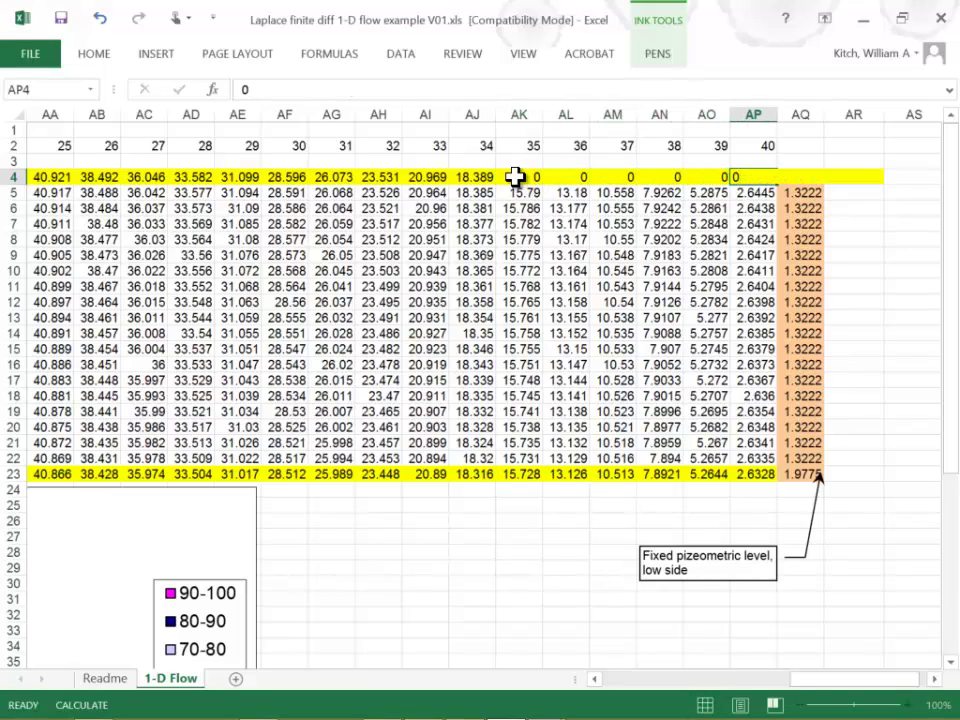
key("Tab")
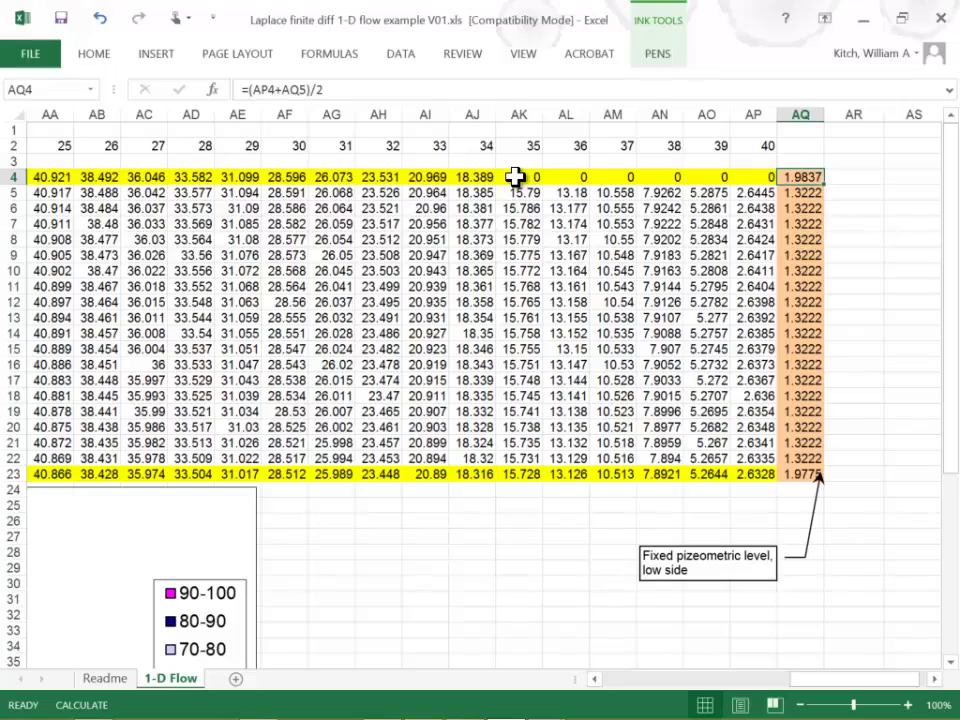
- Recalculate with F9 and view the Equipotential Lines chart bending toward the zeroed top-right cells
scroll(515, 177, "left", 8)
scroll(515, 177, "down", 3)
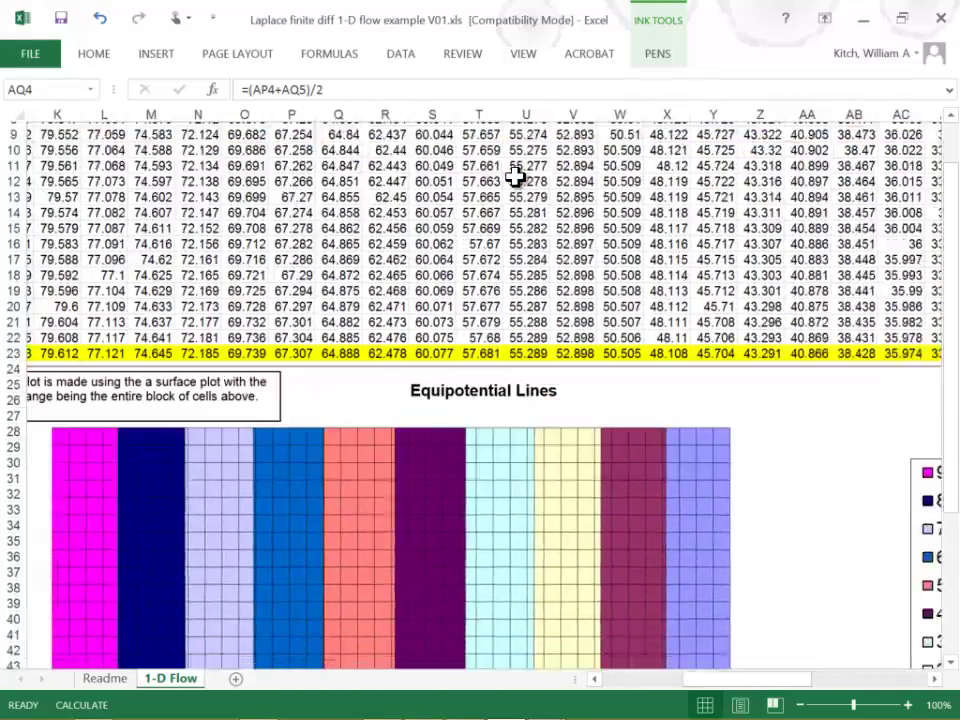
scroll(515, 177, "down", 4)
scroll(515, 177, "left", 2)
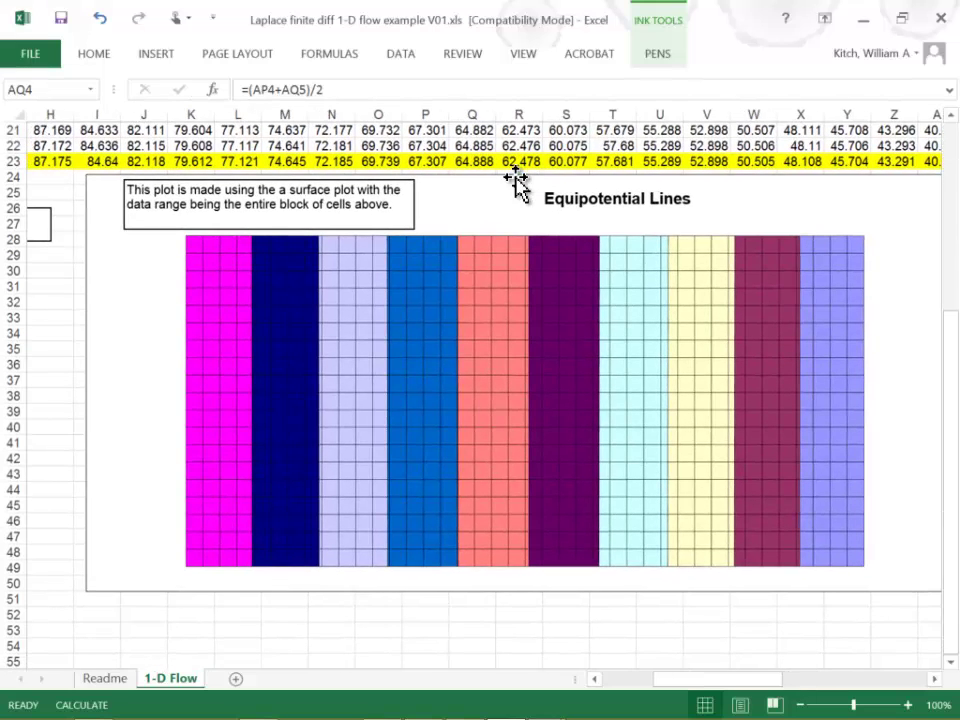
key("F9")
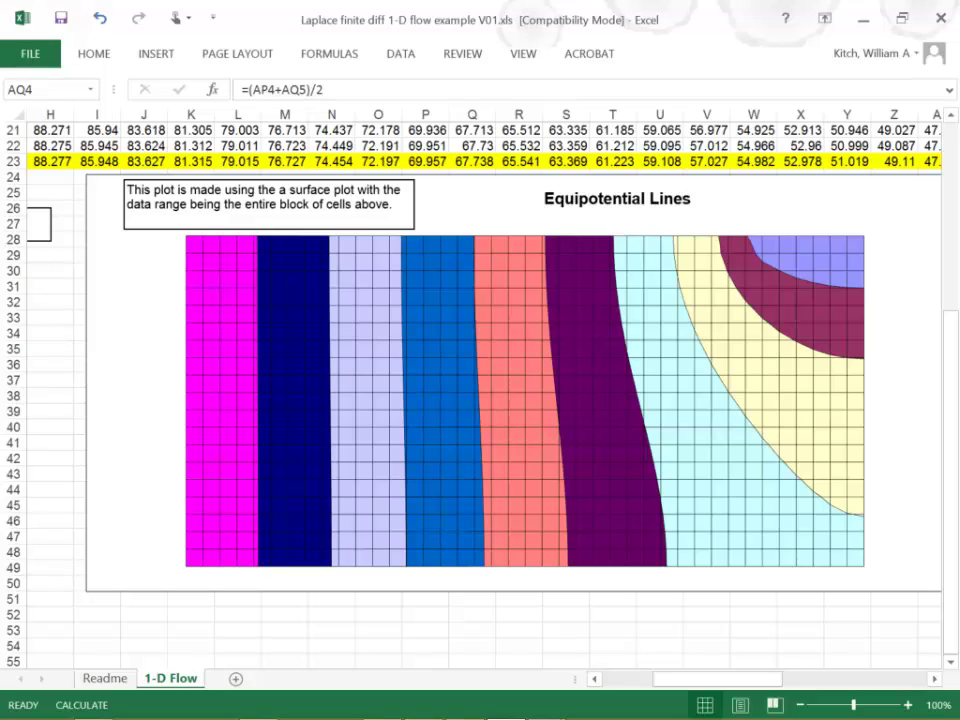
left_click(329, 53)
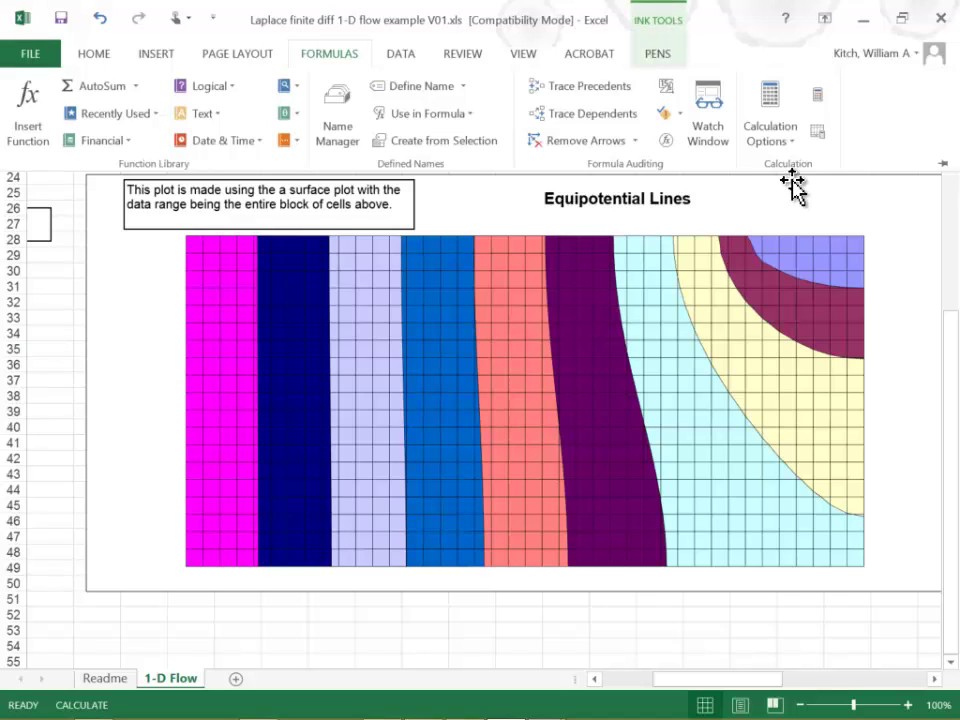
- Run Calculate Now again until AQ4 reaches 2.0682, then return to column AQ
left_click(818, 92)
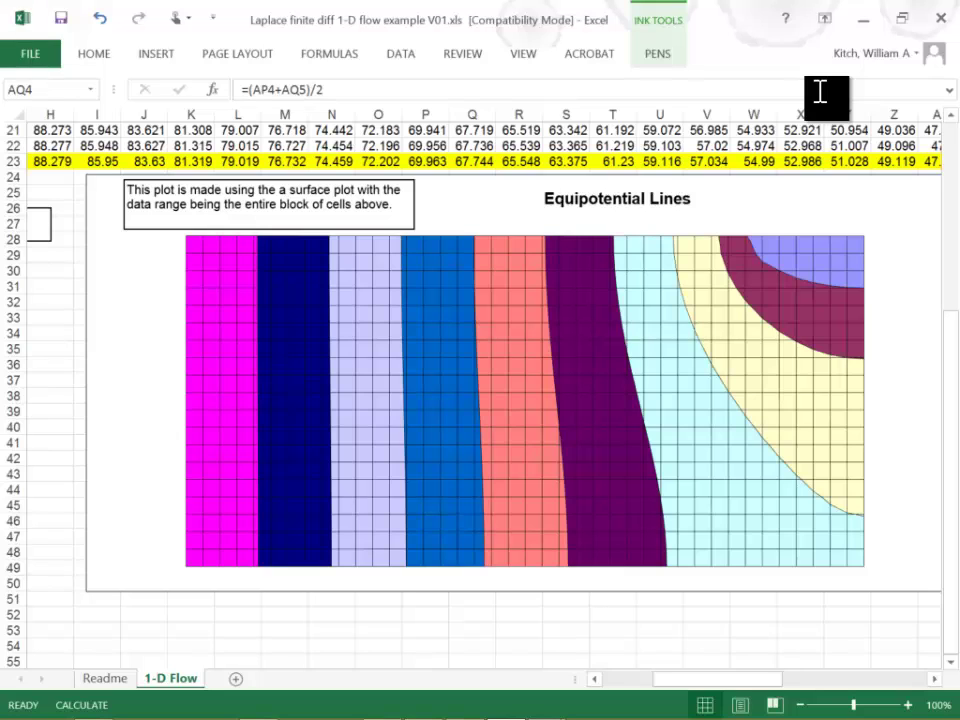
key("ctrl+BackSpace")
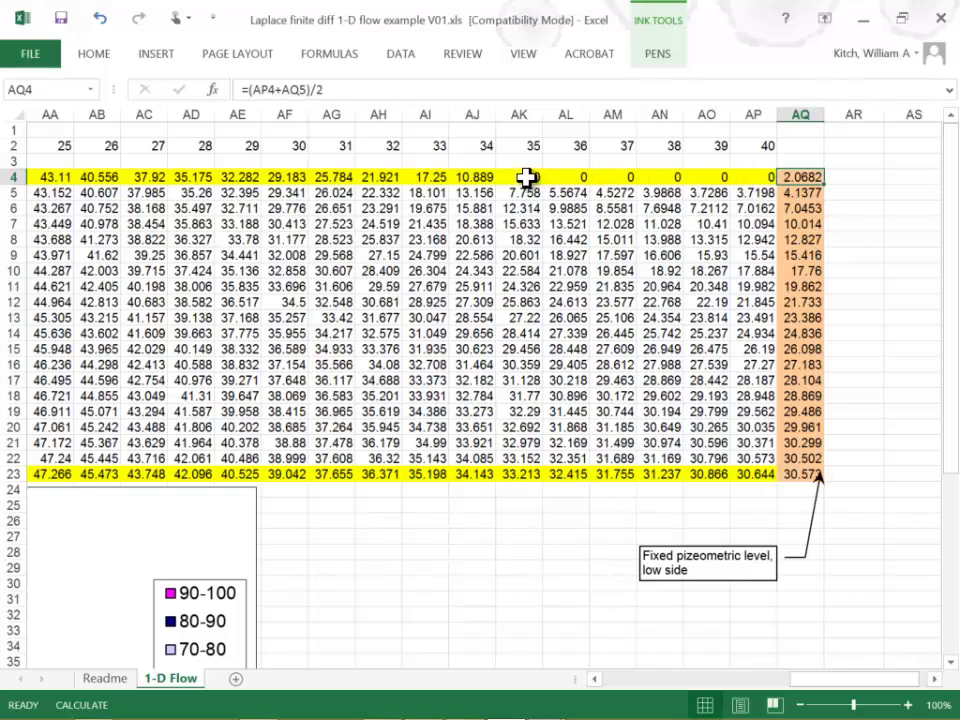
- Fill the zeroed cells AK4:AP4 red
left_click_drag(503, 176, 762, 176)
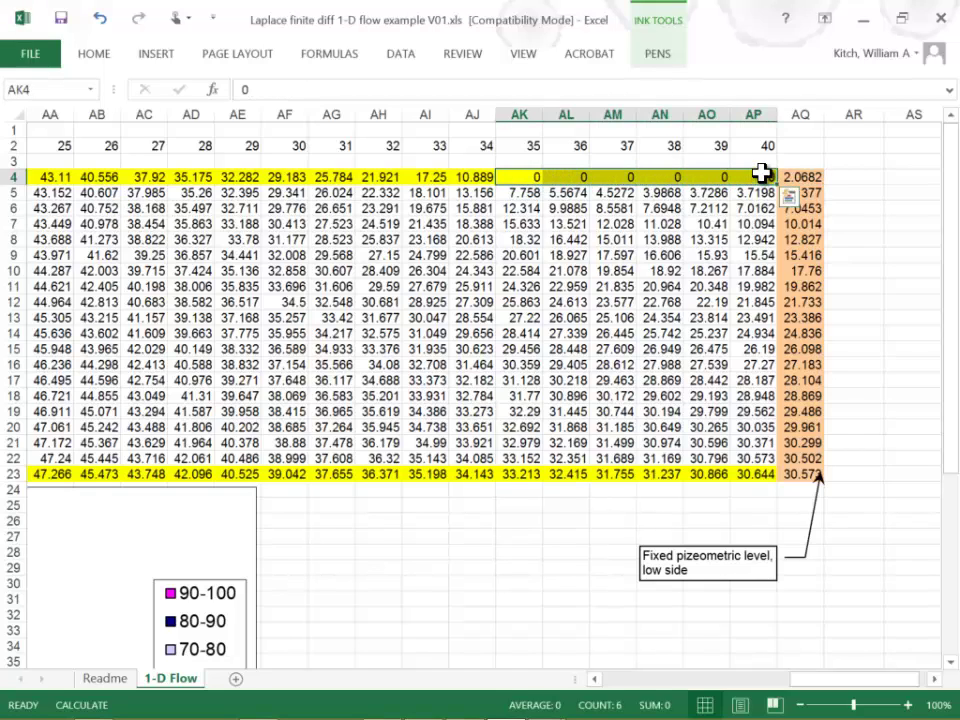
left_click(94, 53)
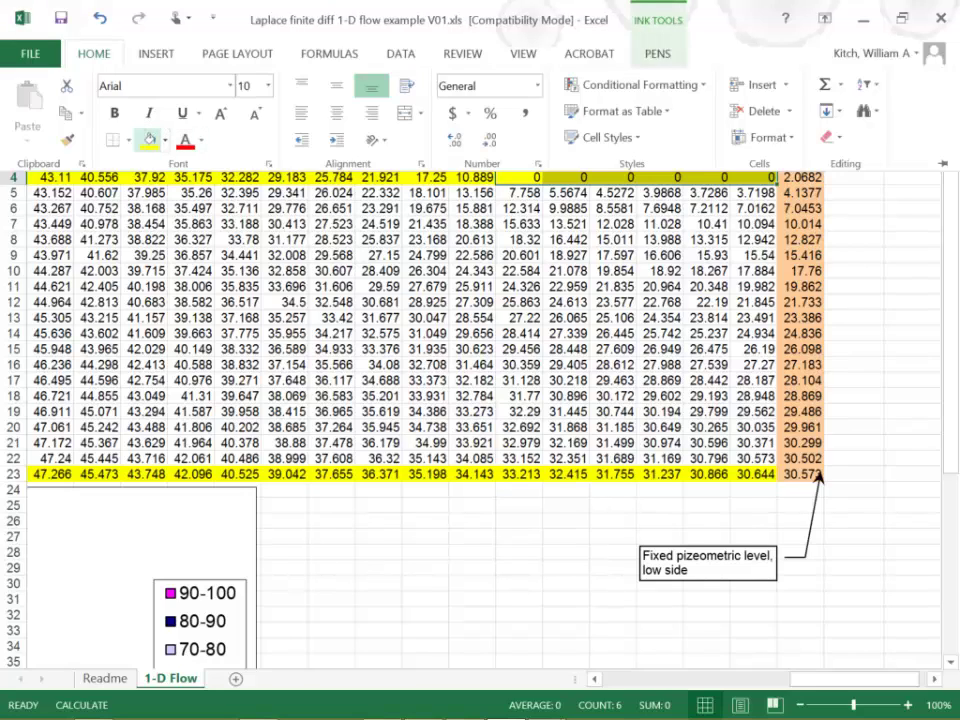
left_click(165, 140)
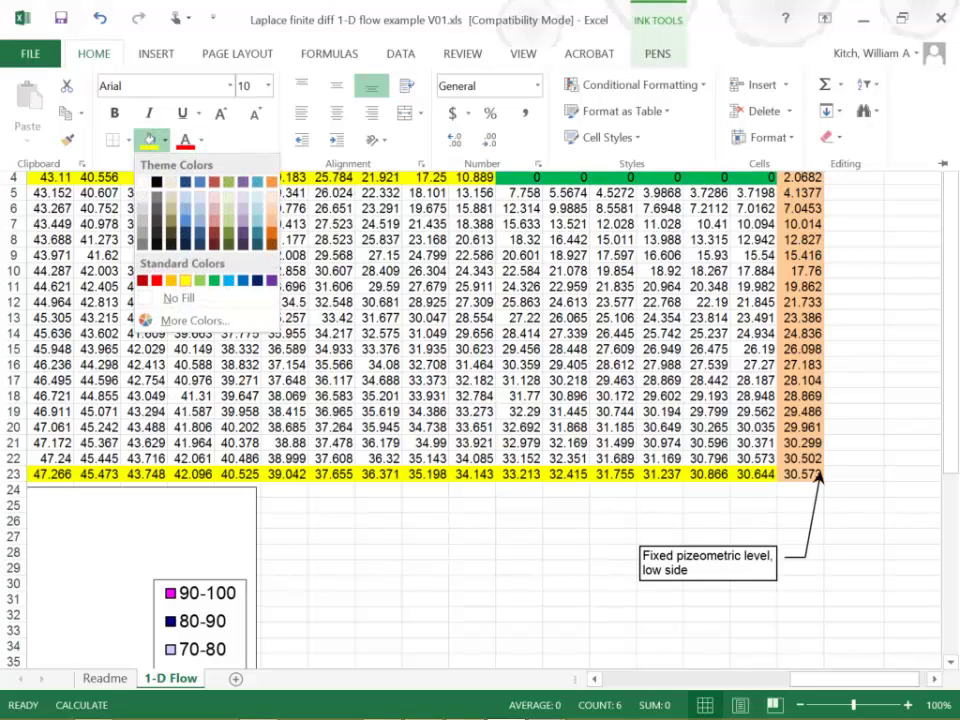
left_click(155, 271)
key("ctrl+F1")
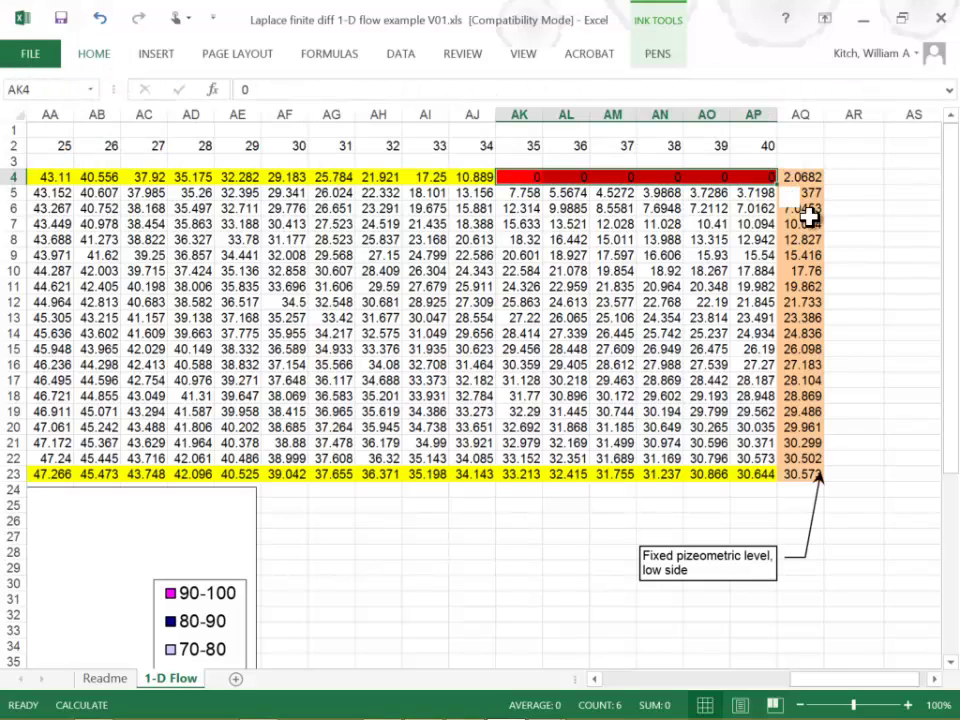
left_click(800, 240)
- Change the AK4:AP4 fill from red to orange
left_click_drag(530, 176, 745, 176)
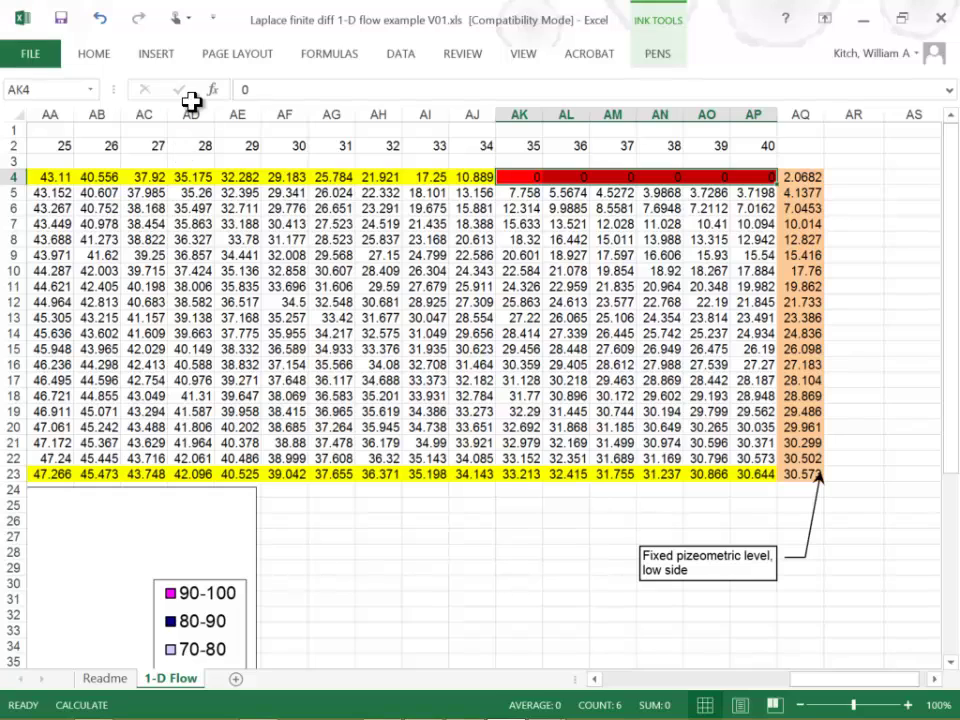
left_click(97, 54)
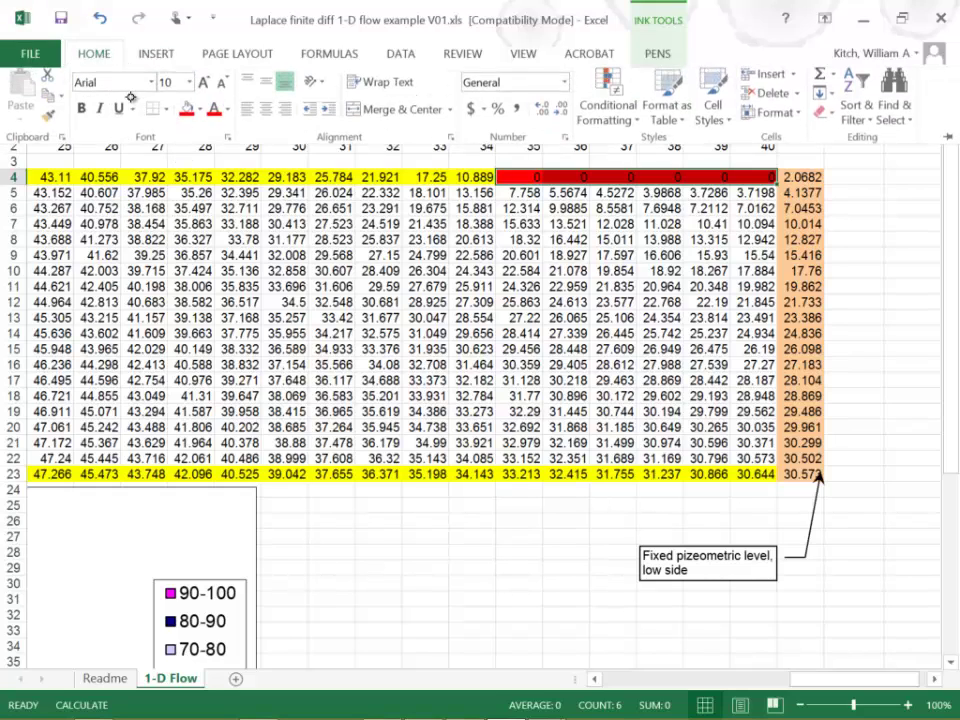
left_click(199, 114)
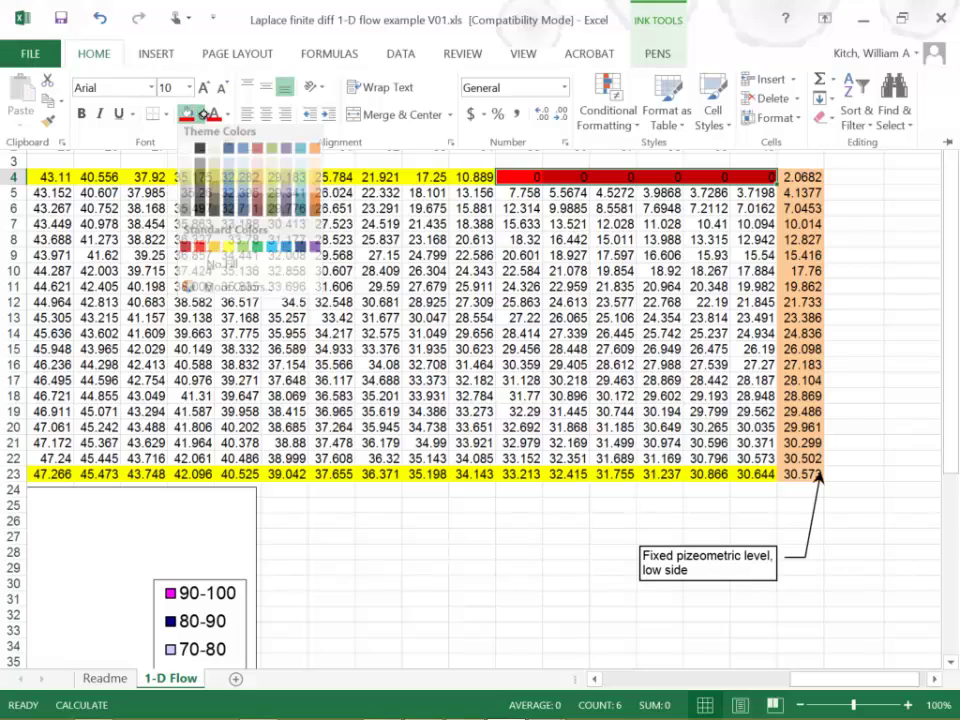
left_click(213, 253)
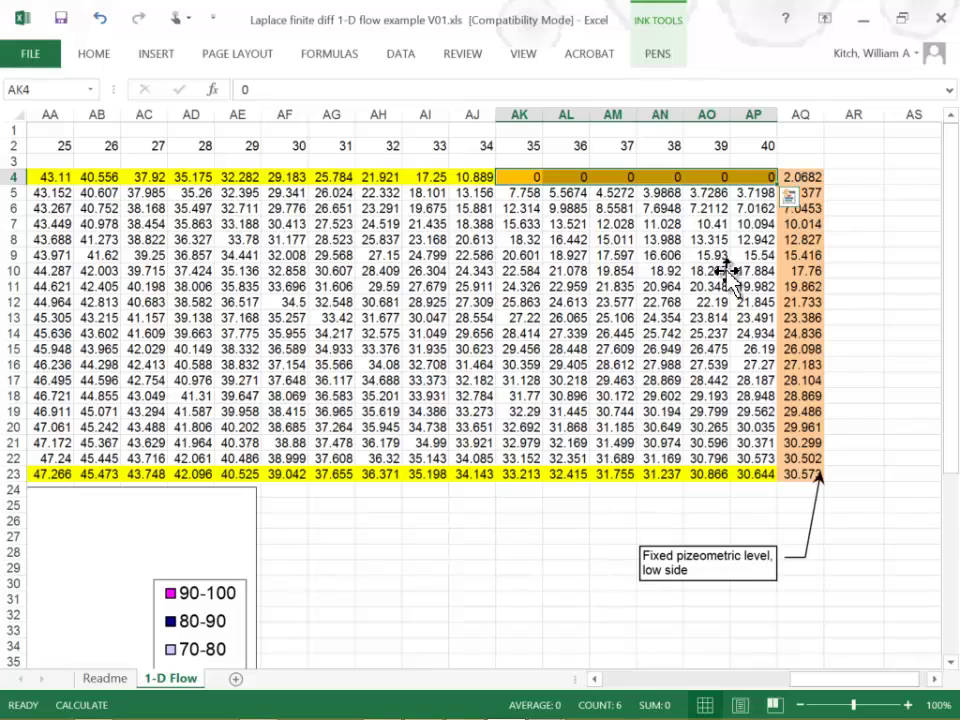
left_click(726, 270)
- Give AQ4:AQ23 a yellow fill, undoing an accidental red font colour
left_click_drag(812, 178, 797, 468)
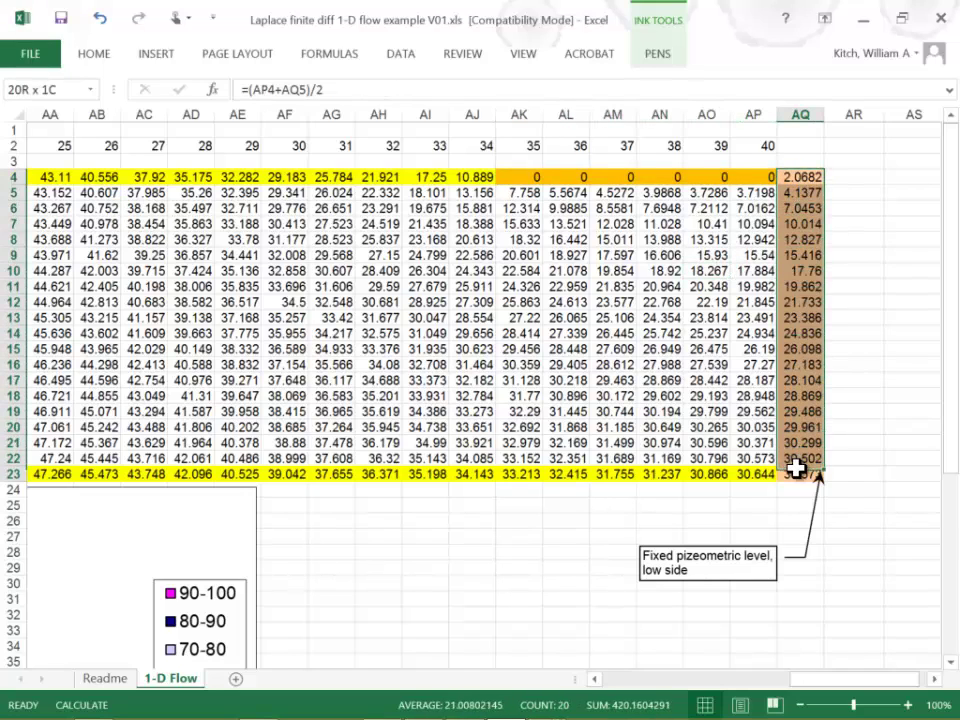
left_click(108, 57)
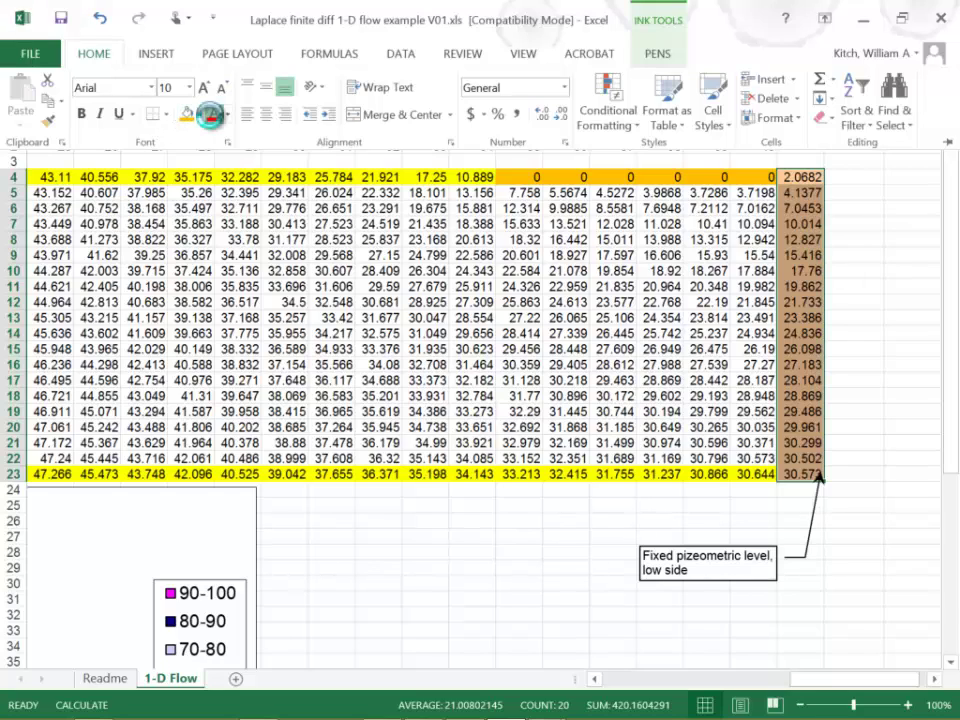
left_click(210, 115)
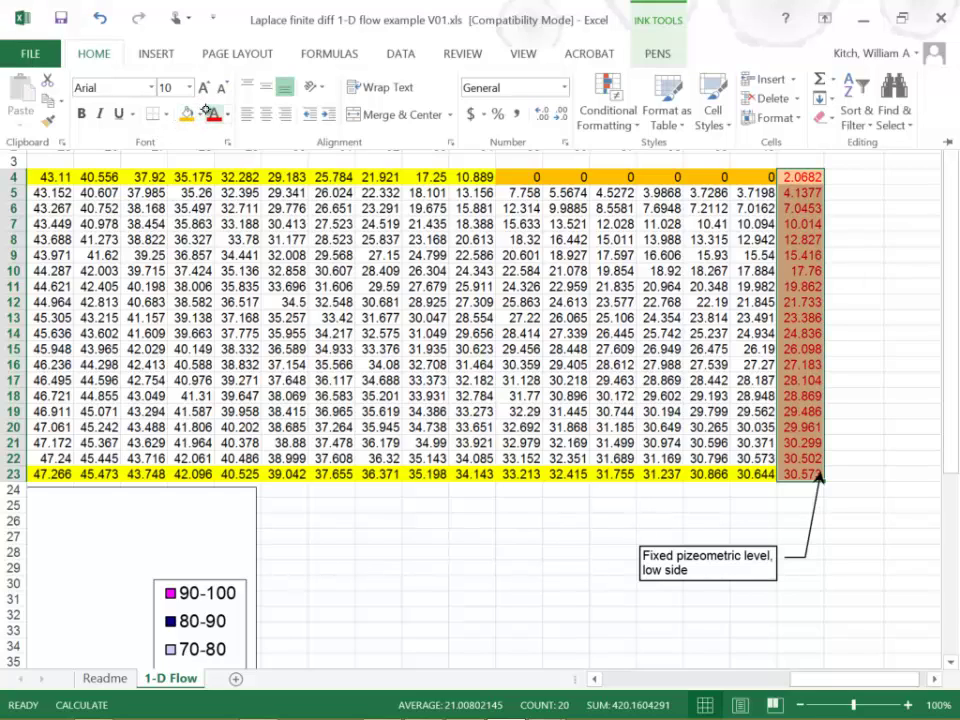
key("ctrl+z")
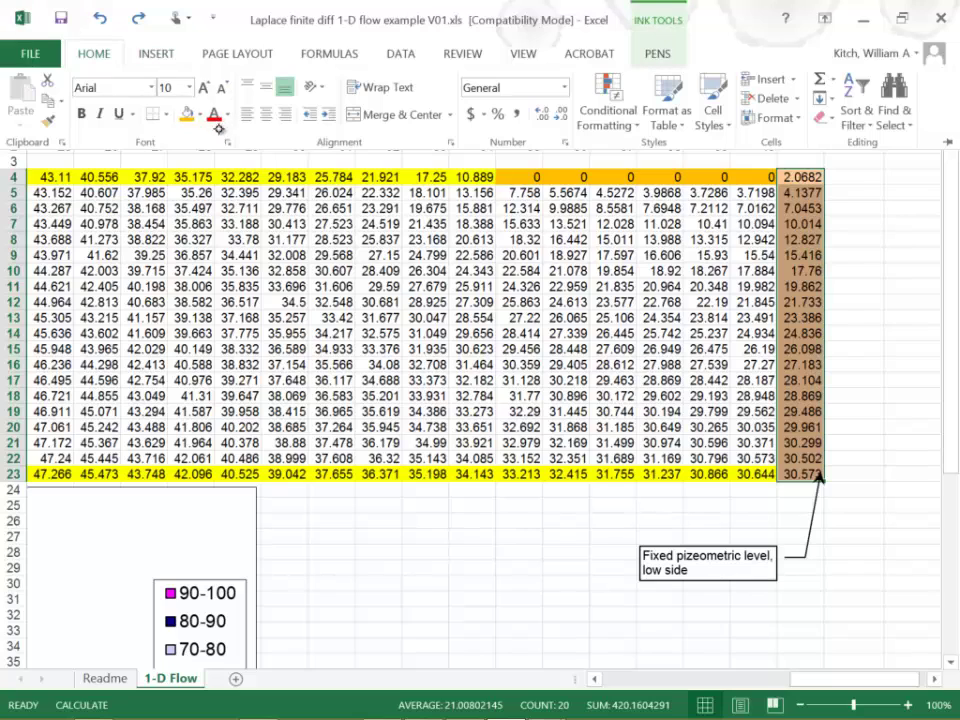
left_click(199, 114)
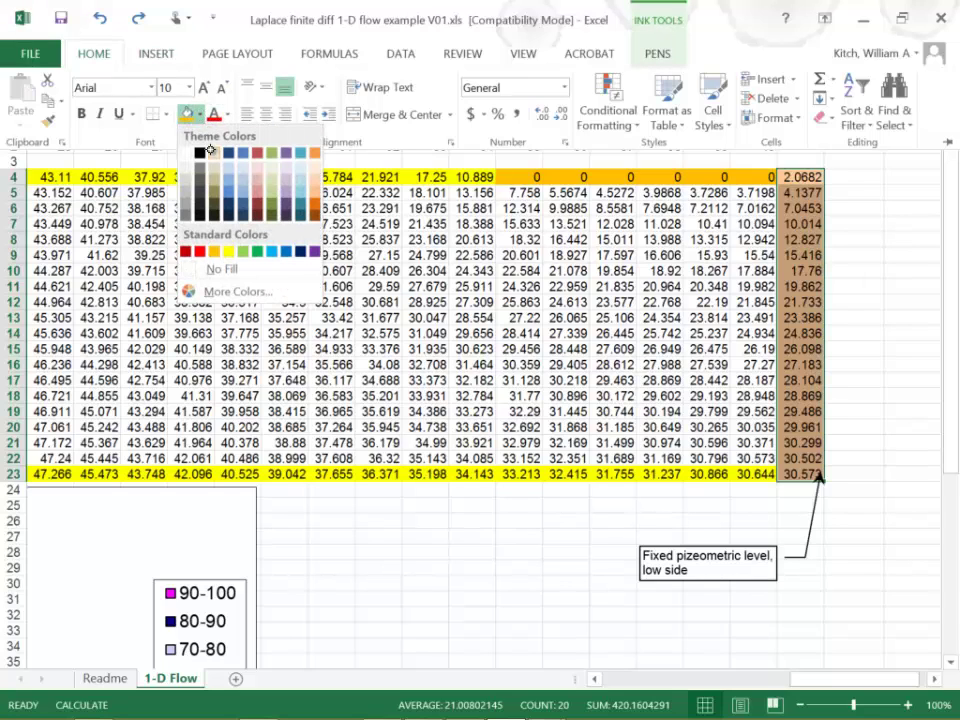
left_click(224, 253)
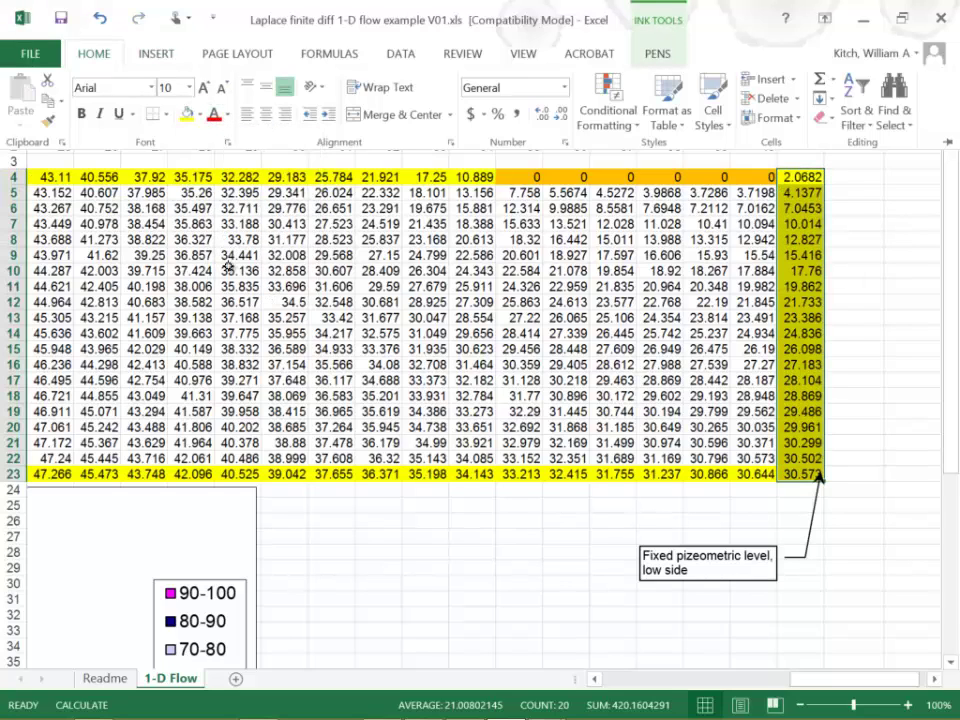
key("ctrl+F1")
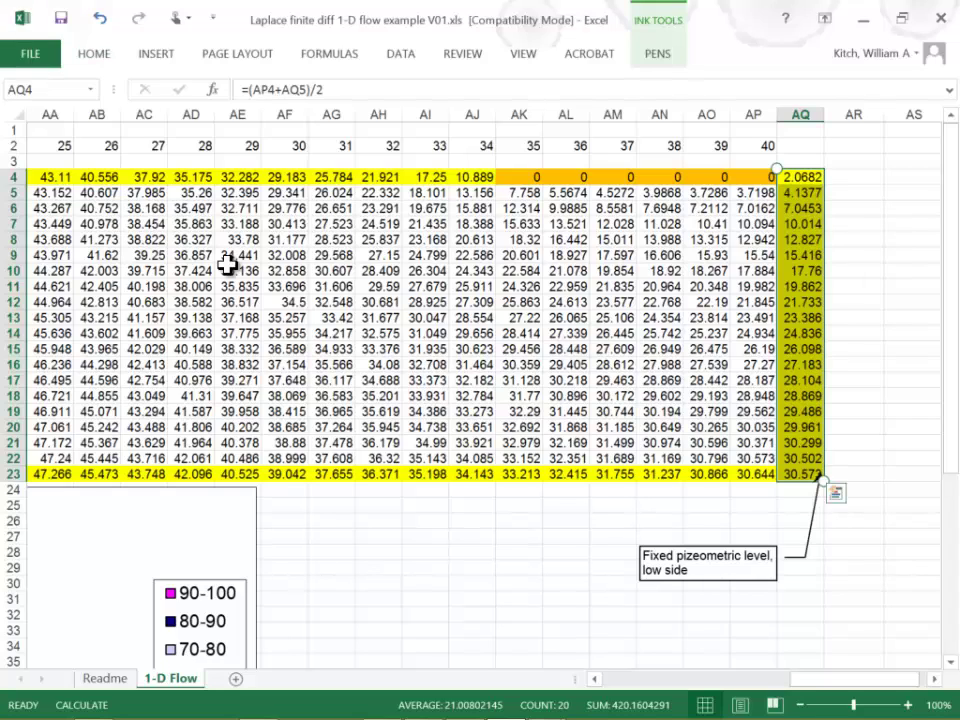
key("Left")
key("Left")
key("Left")
key("Left")
key("Left")
key("Left")
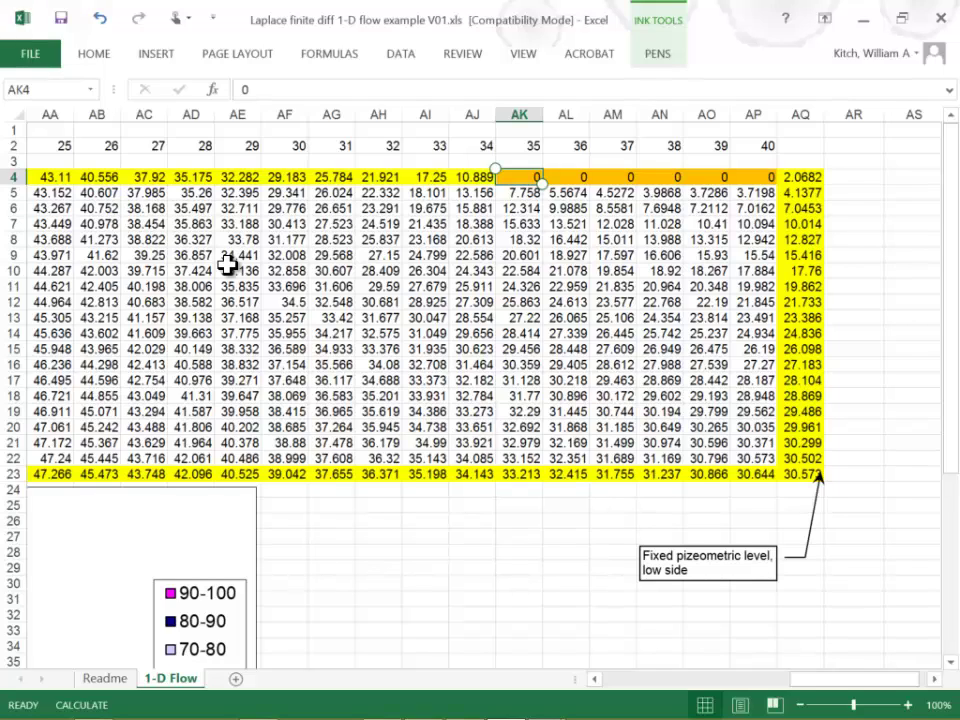
- Copy AJ4's edge formula into AK4:AP4 so each reads 10.889
left_click(466, 179)
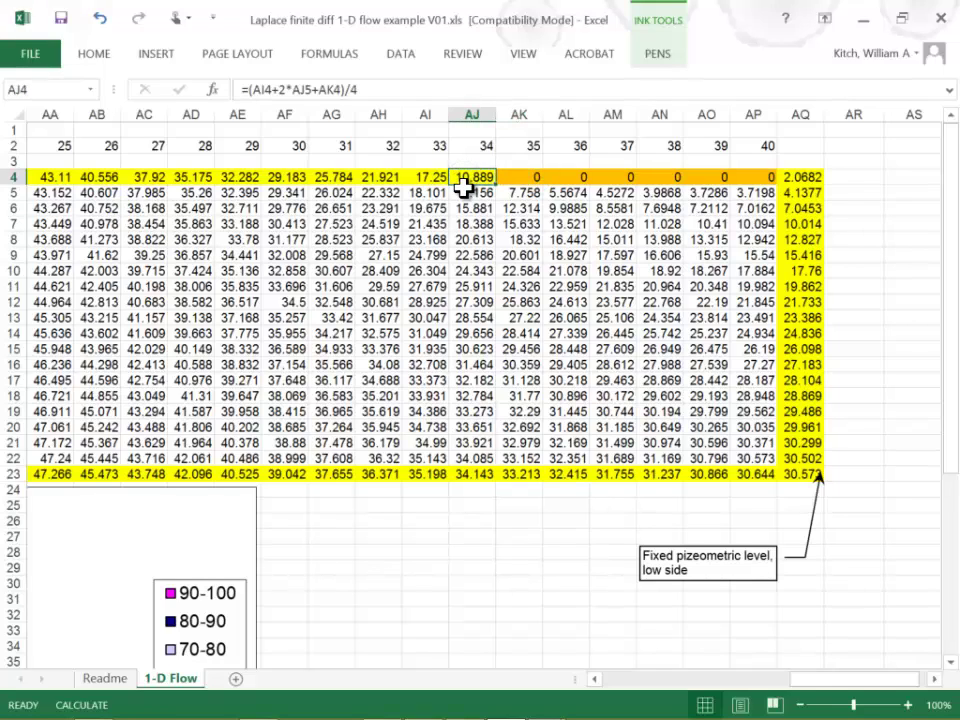
key("ctrl+c")
key("Right")
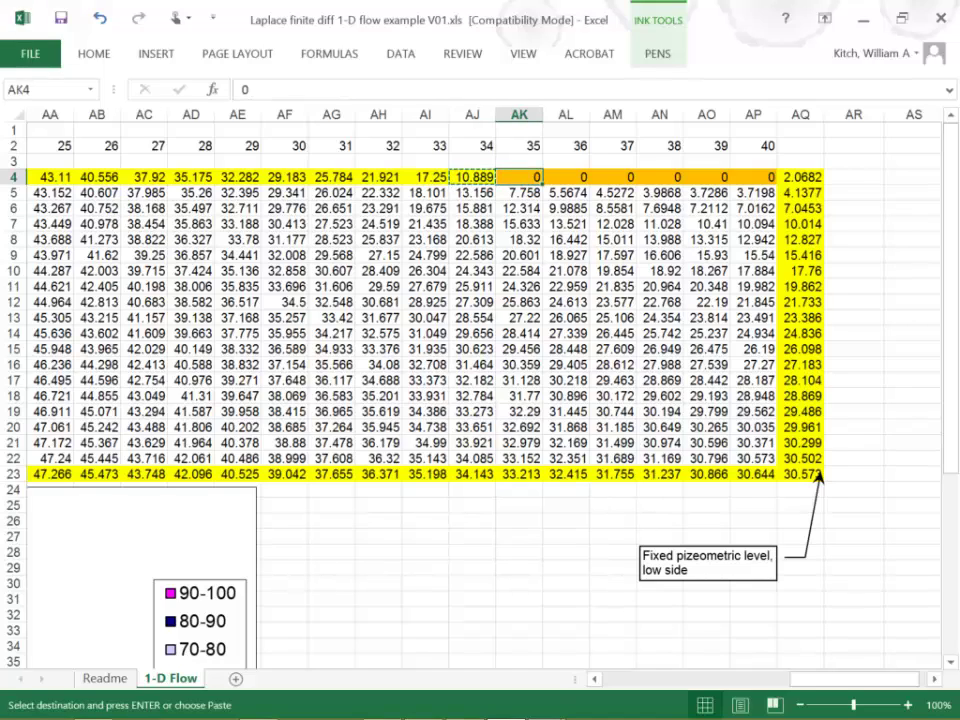
key("shift+Right")
key("shift+Right")
key("shift+Right")
key("shift+Right")
key("shift+Right")
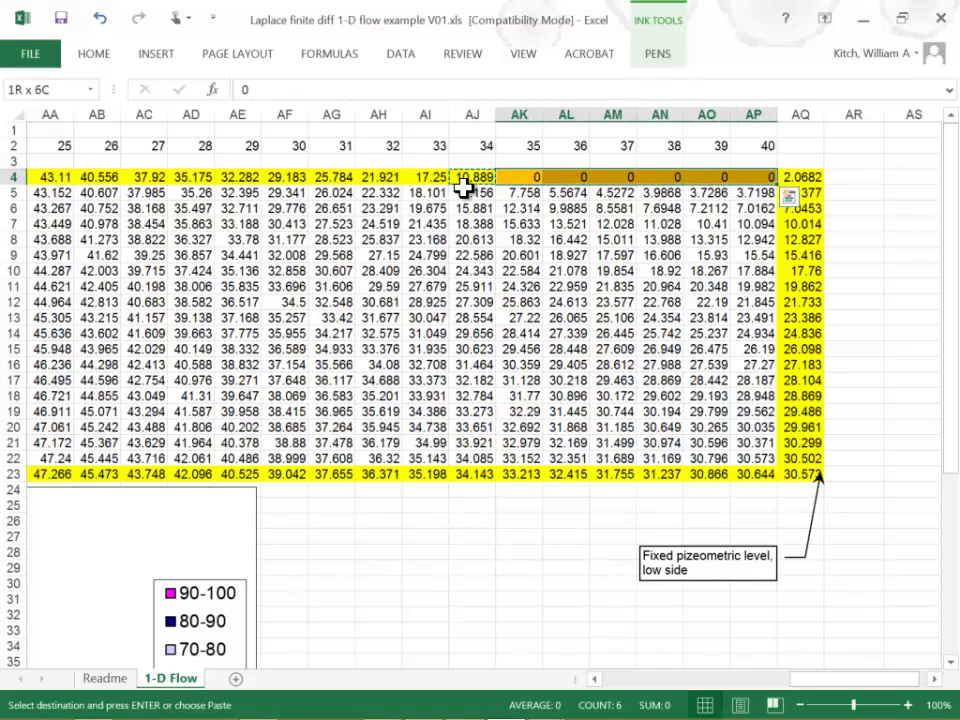
key("ctrl+v")
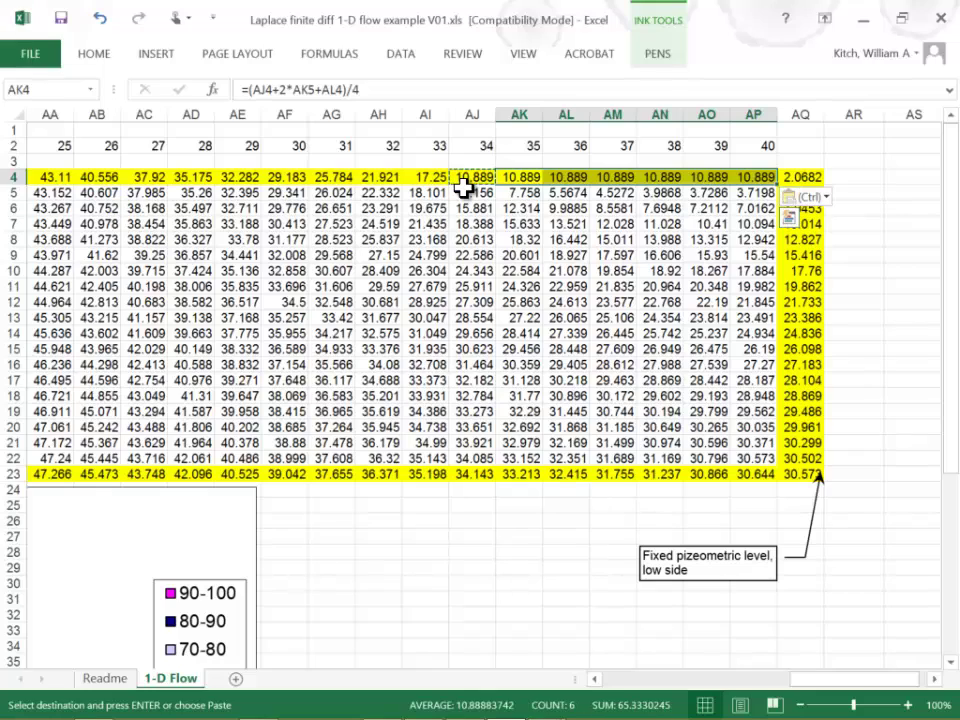
left_click(810, 175)
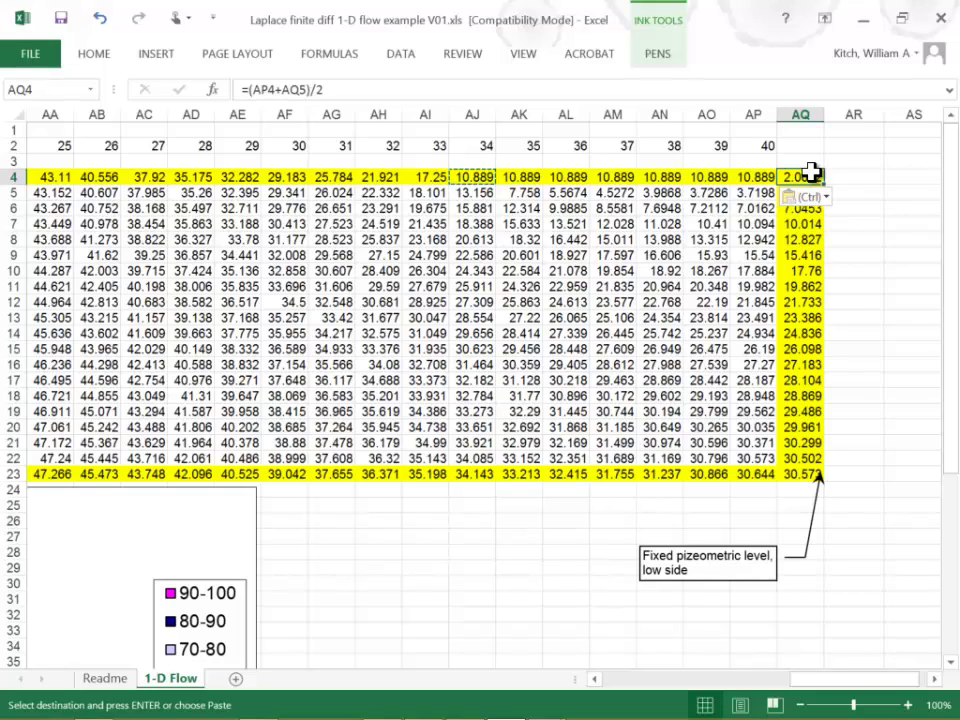
- Clear AQ4 and fill 0 from AQ5 down to AQ23, undoing an accidental move
double_click(813, 175)
key("Delete")
key("Return")
type("00")
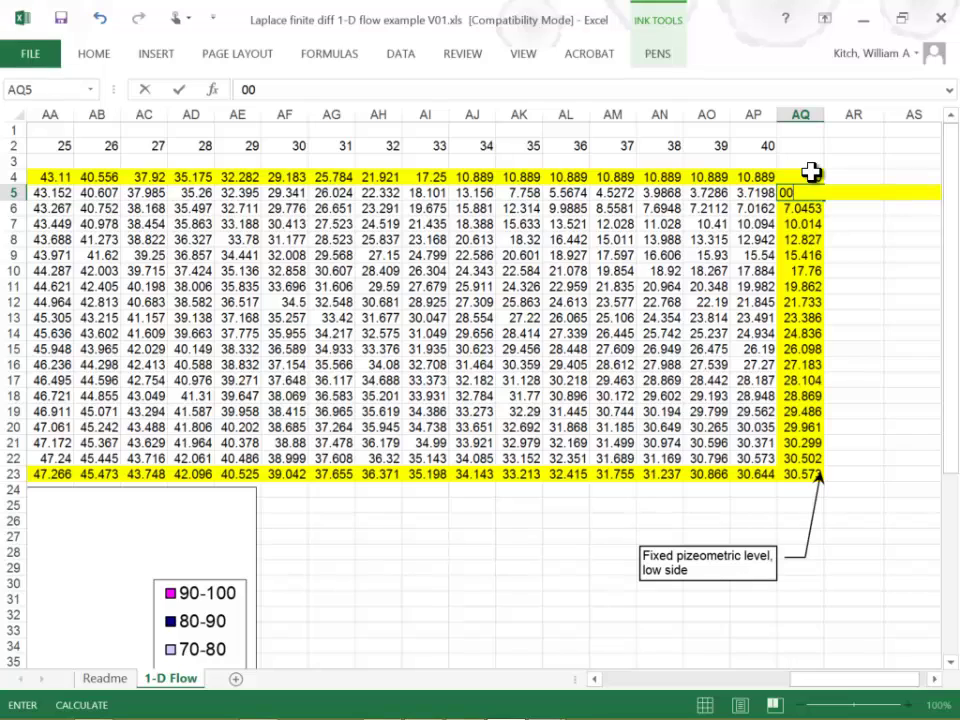
key("Return")
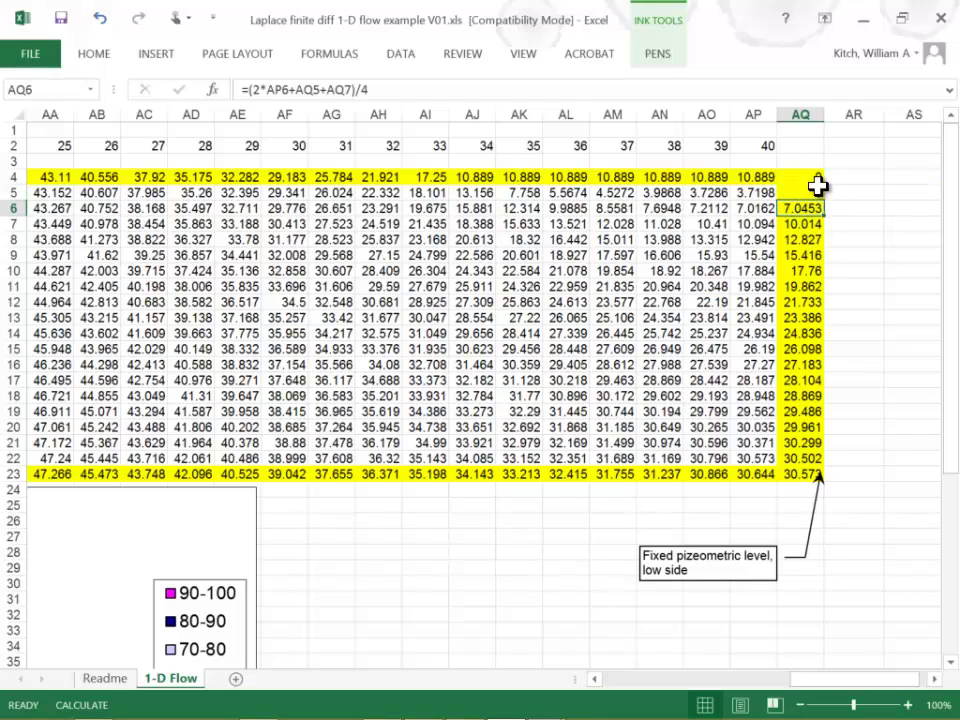
left_click(820, 196)
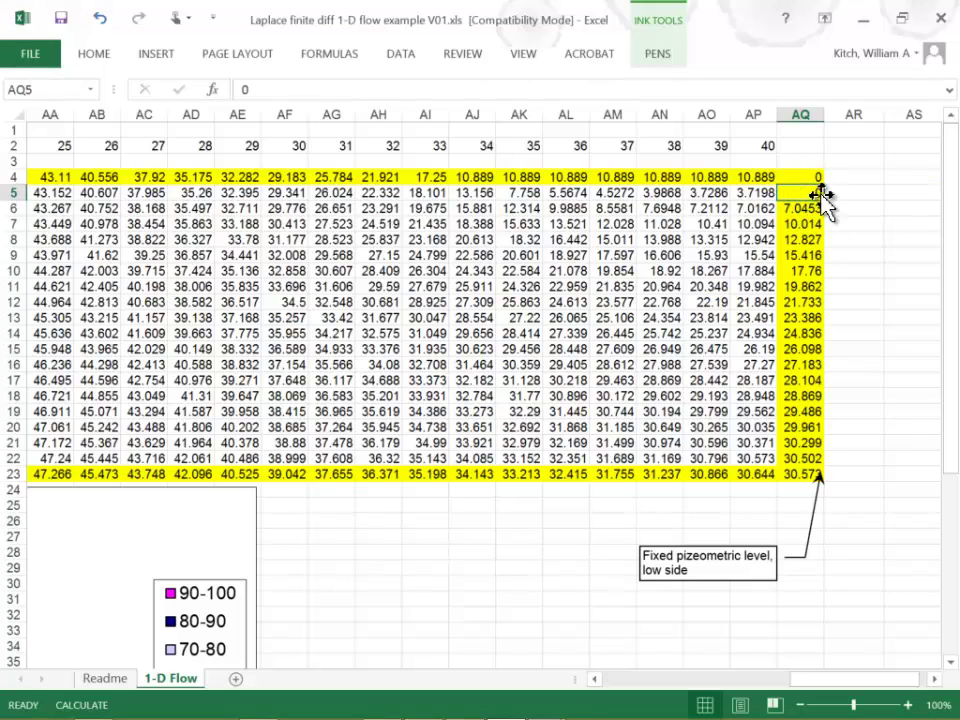
left_click_drag(824, 195, 830, 287)
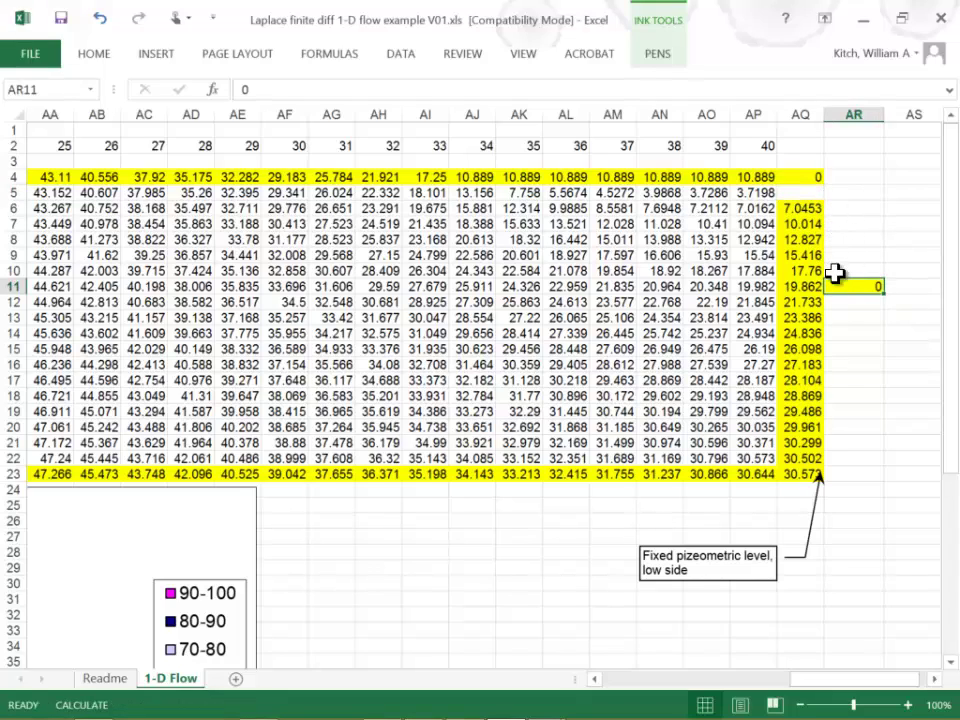
key("ctrl+z")
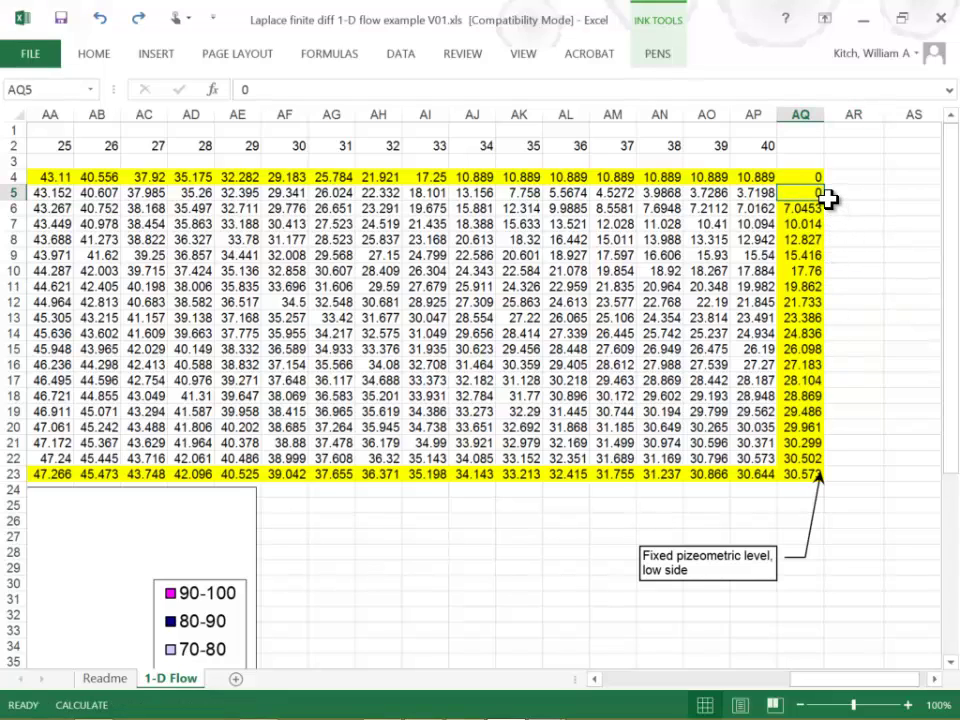
left_click_drag(823, 201, 822, 482)
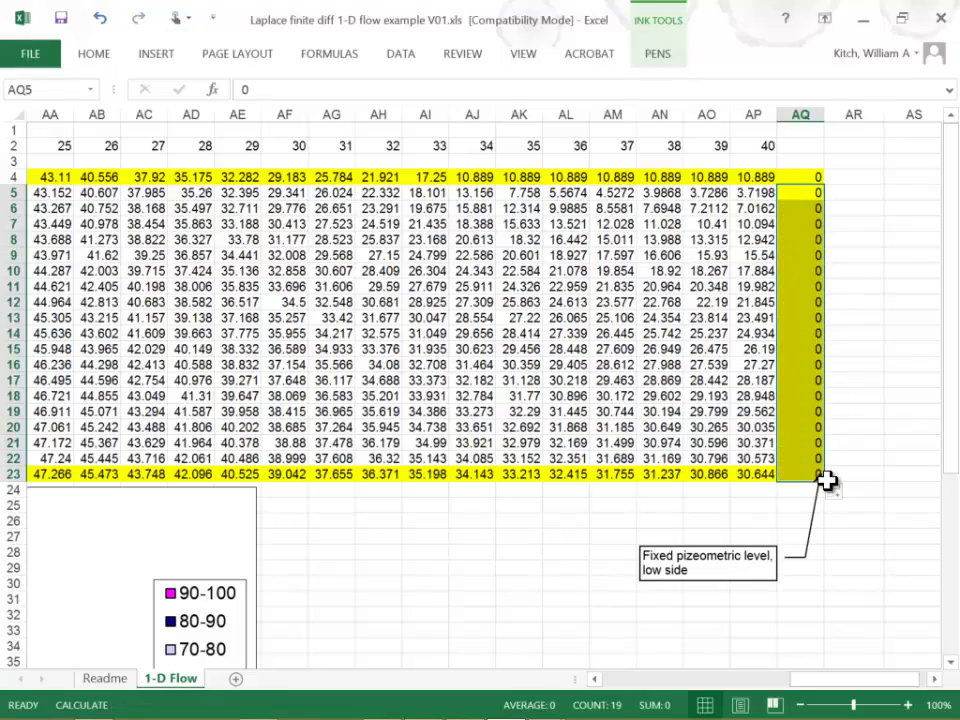
scroll(826, 482, "left", 10)
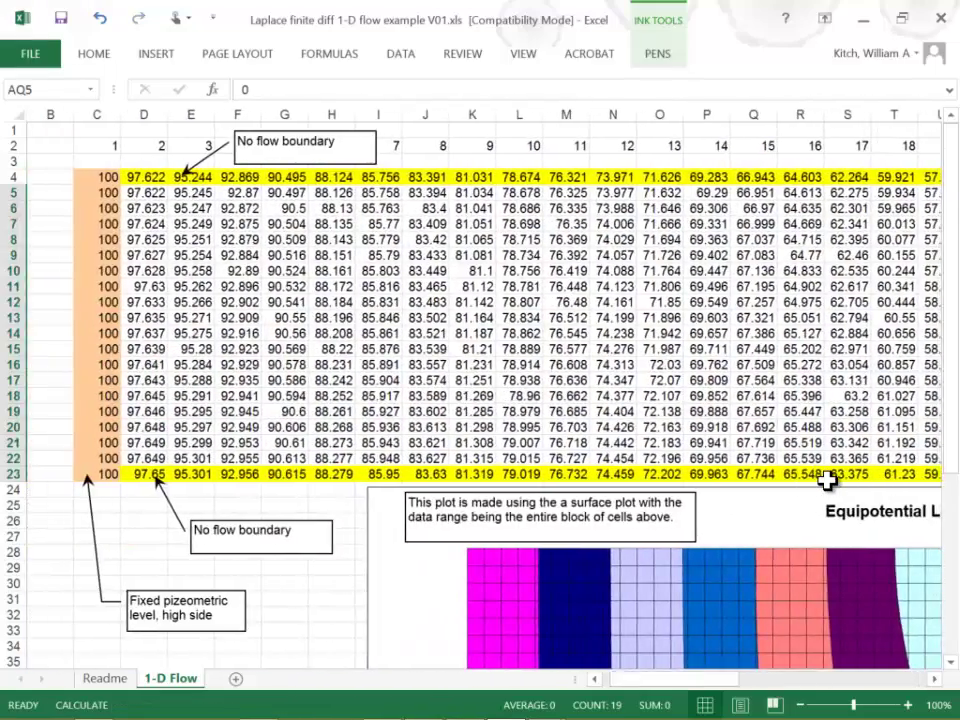
left_click(152, 476)
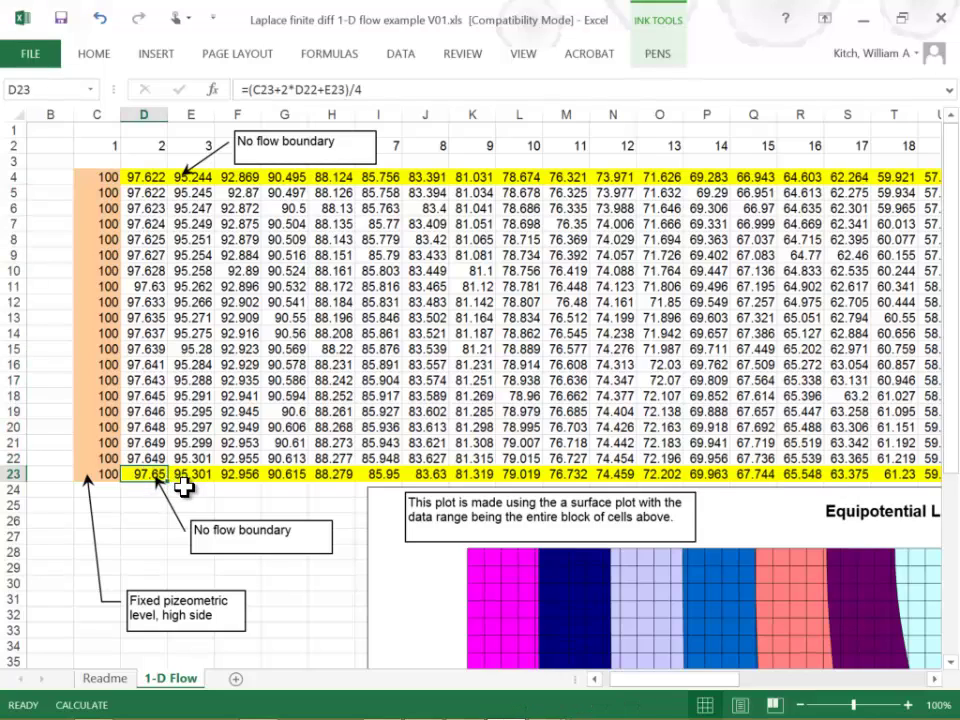
- Enter 0 in D23 and move the lower No flow boundary callout down
type("0")
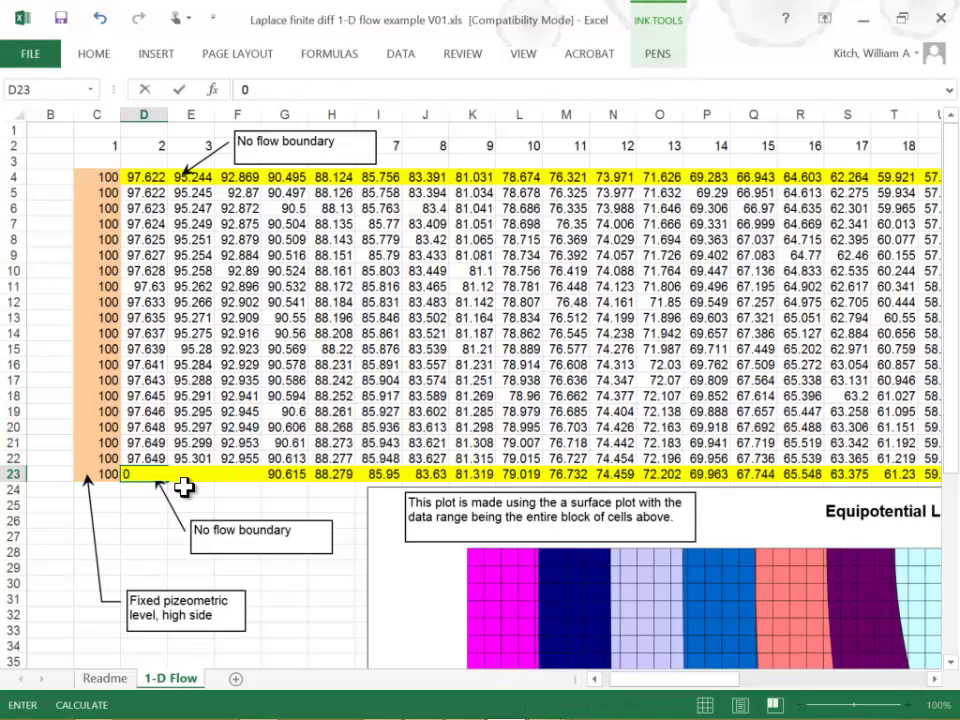
key("Return")
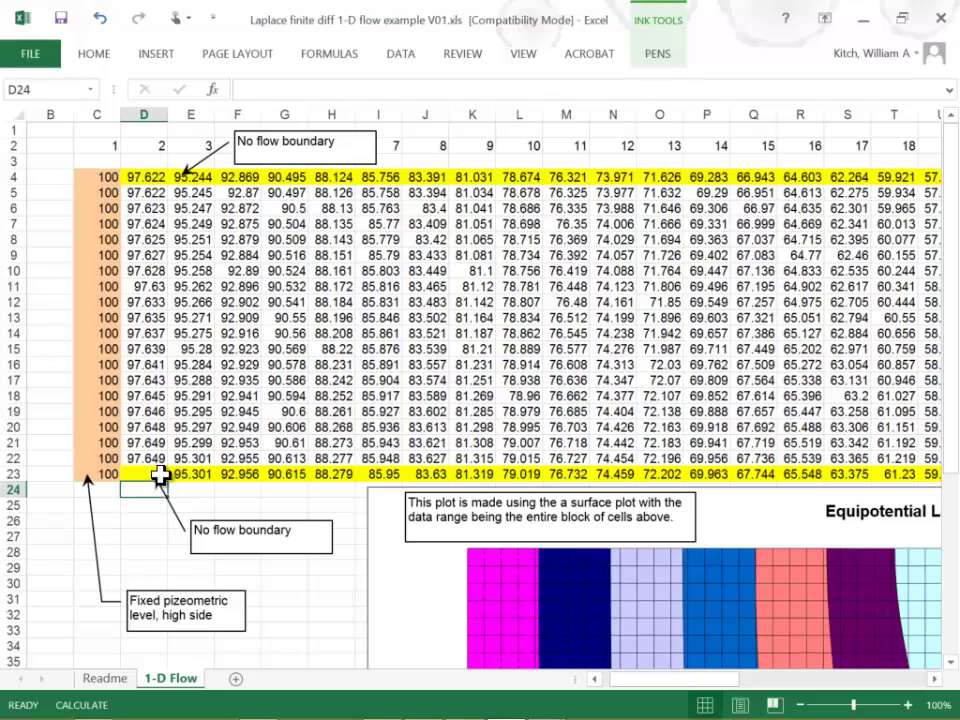
left_click(158, 475)
mouse_move(163, 483)
left_mouse_down()
mouse_move(236, 506)
mouse_move(233, 567)
left_mouse_up()
- Fill the 0 from D23 rightward along row 23 through AP23
left_click(148, 479)
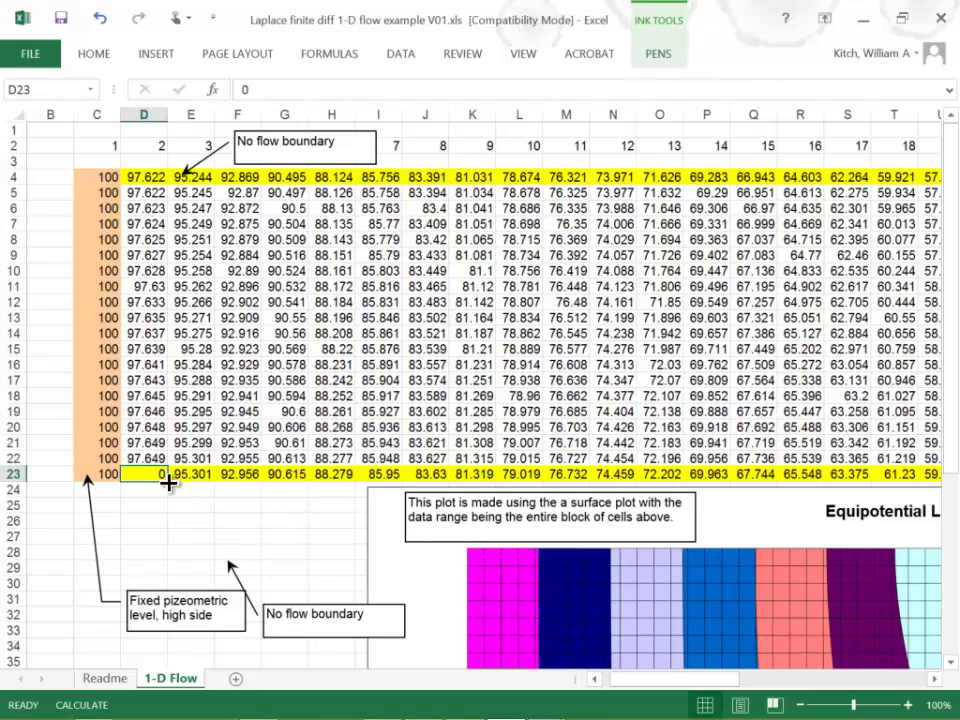
left_click_drag(167, 480, 945, 478)
mouse_move(955, 400)
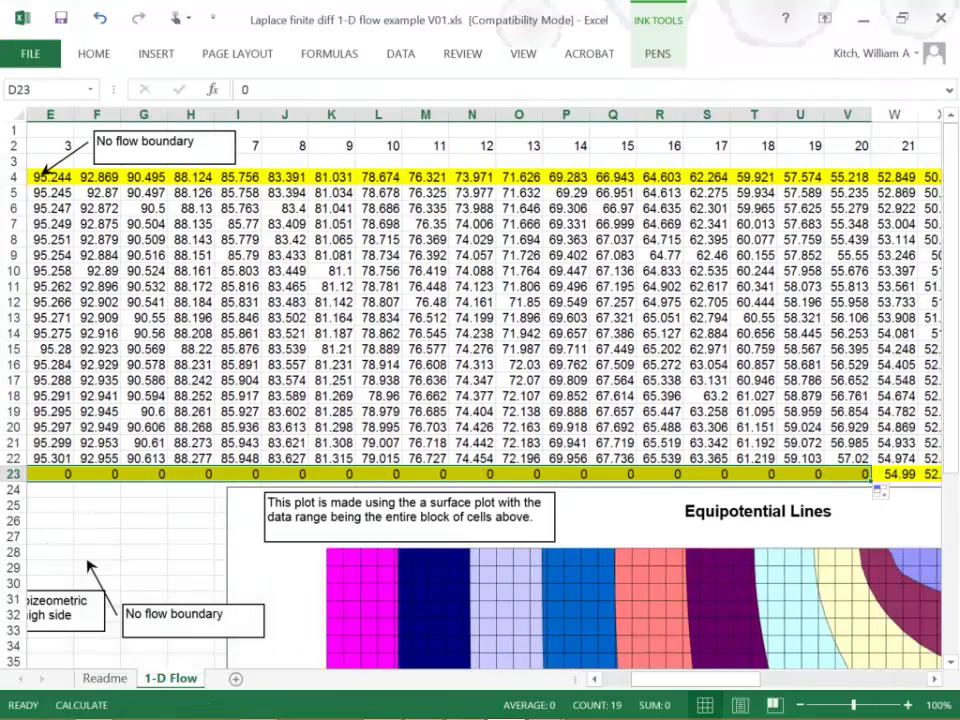
scroll(870, 487, "right", 6)
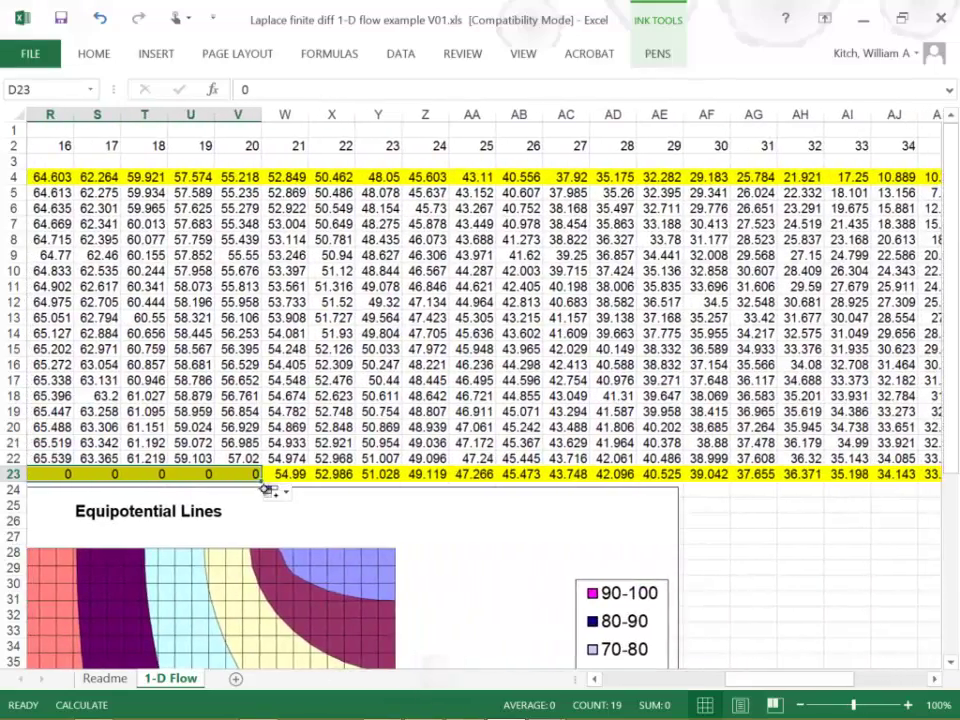
left_click_drag(261, 483, 904, 472)
scroll(904, 472, "right", 5)
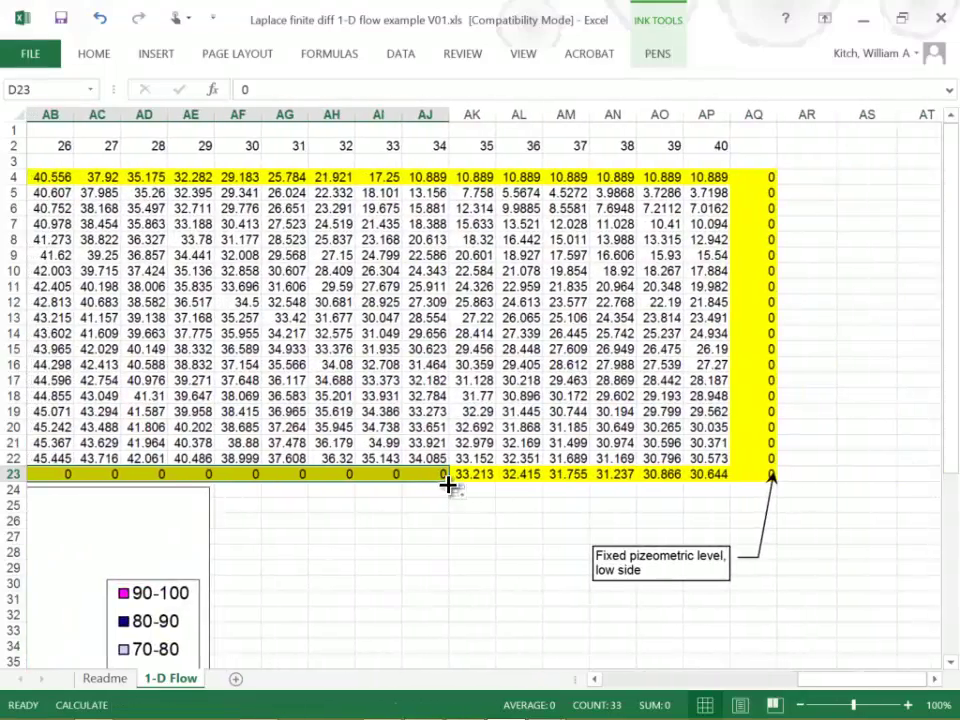
left_click_drag(449, 482, 720, 484)
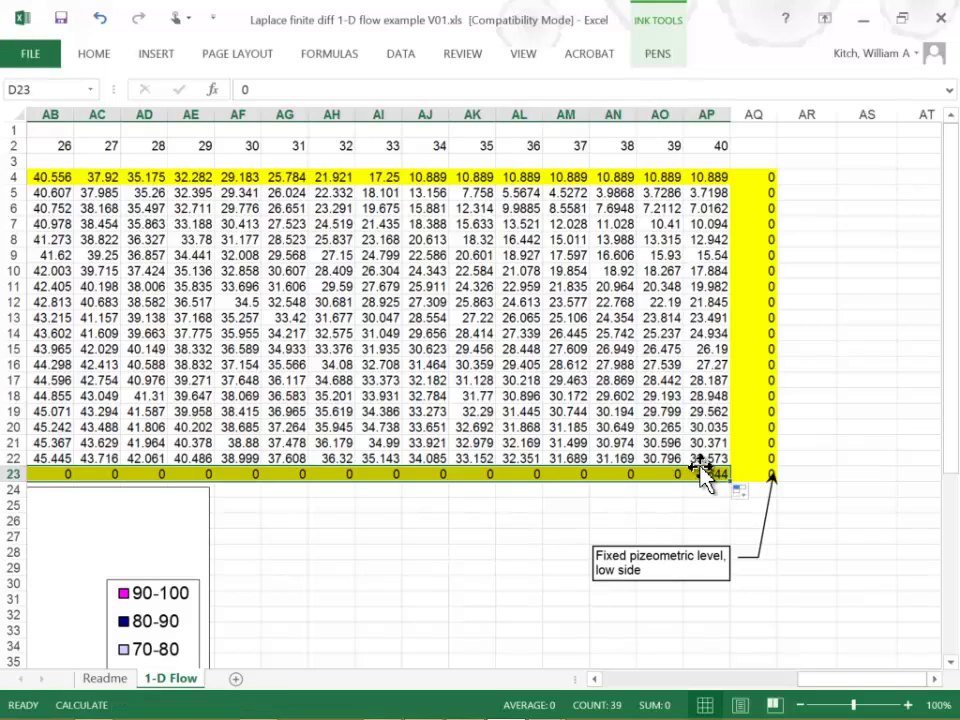
scroll(700, 477, "left", 2)
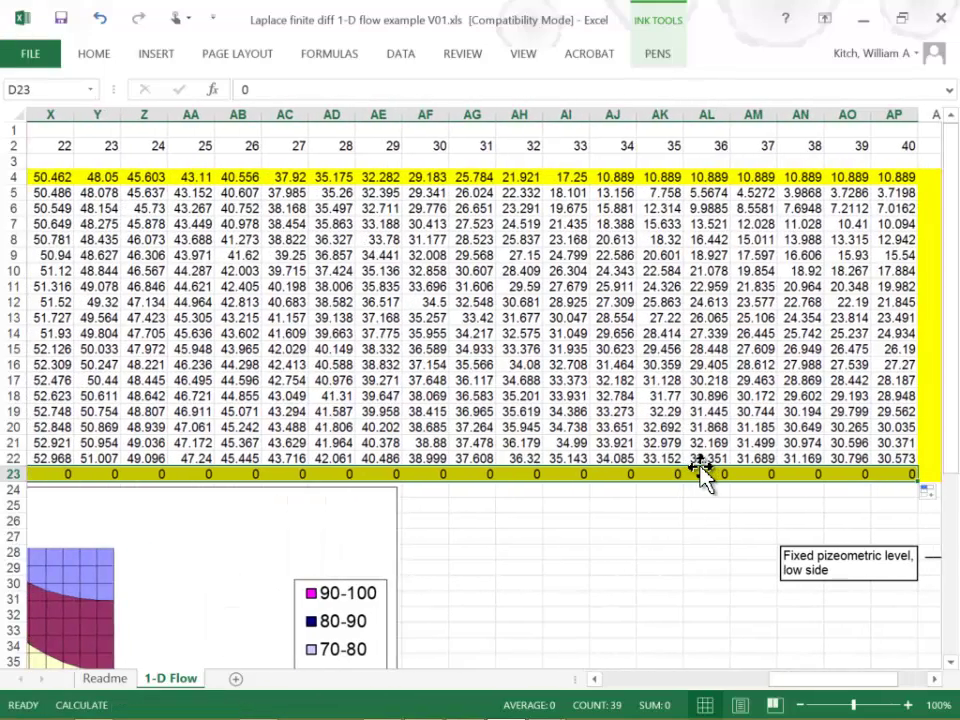
- Check the edge formulas in AK4 and AJ4, then enter 100 in AI4
left_click(660, 177)
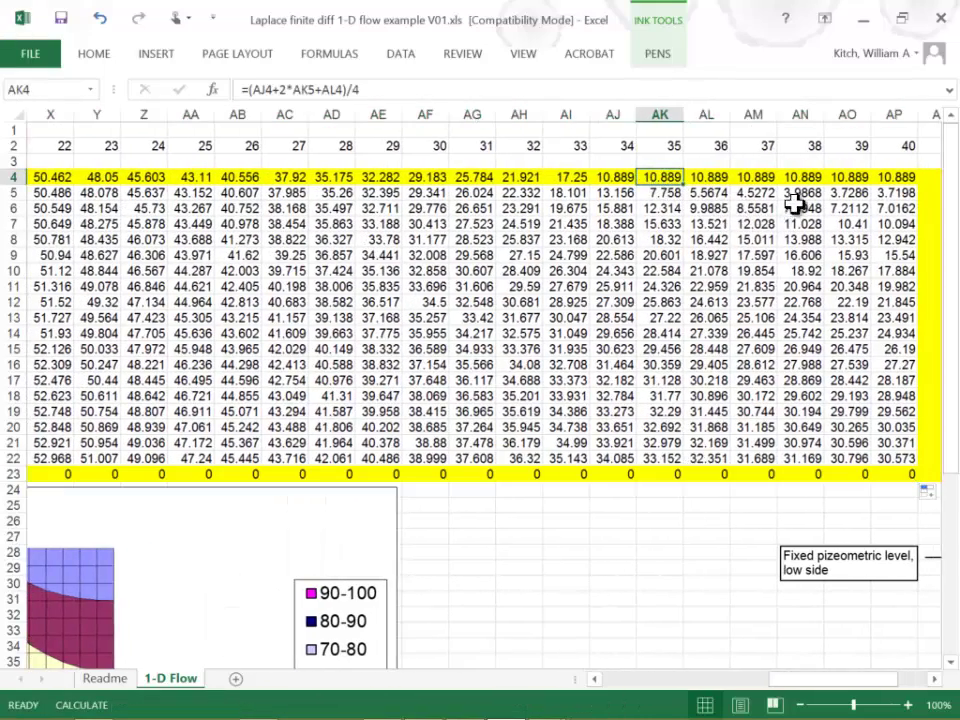
left_click(622, 180)
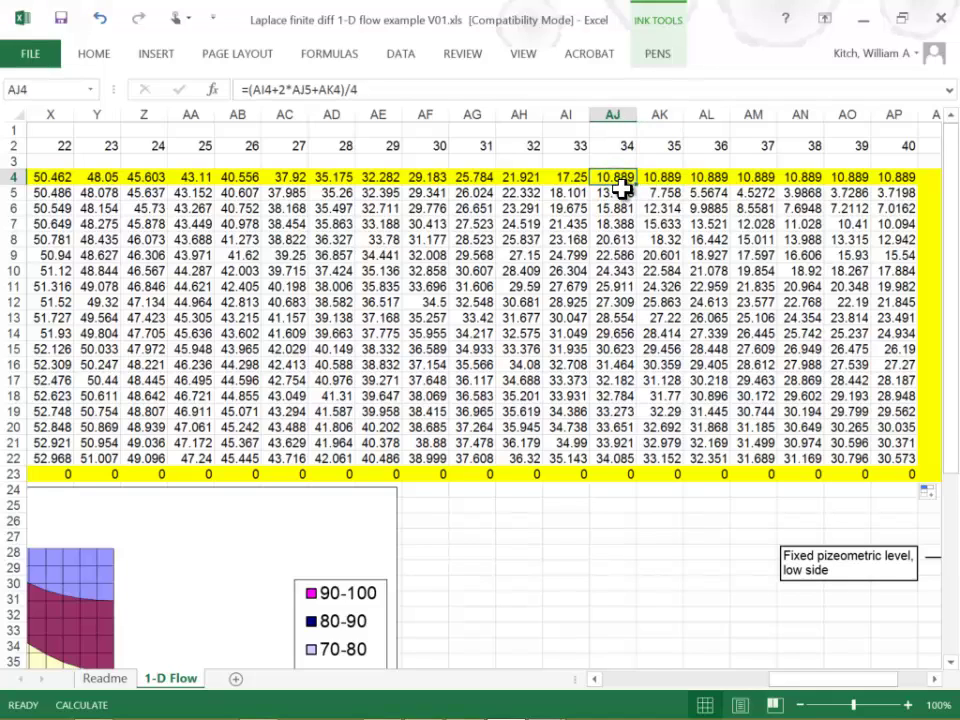
left_click(568, 176)
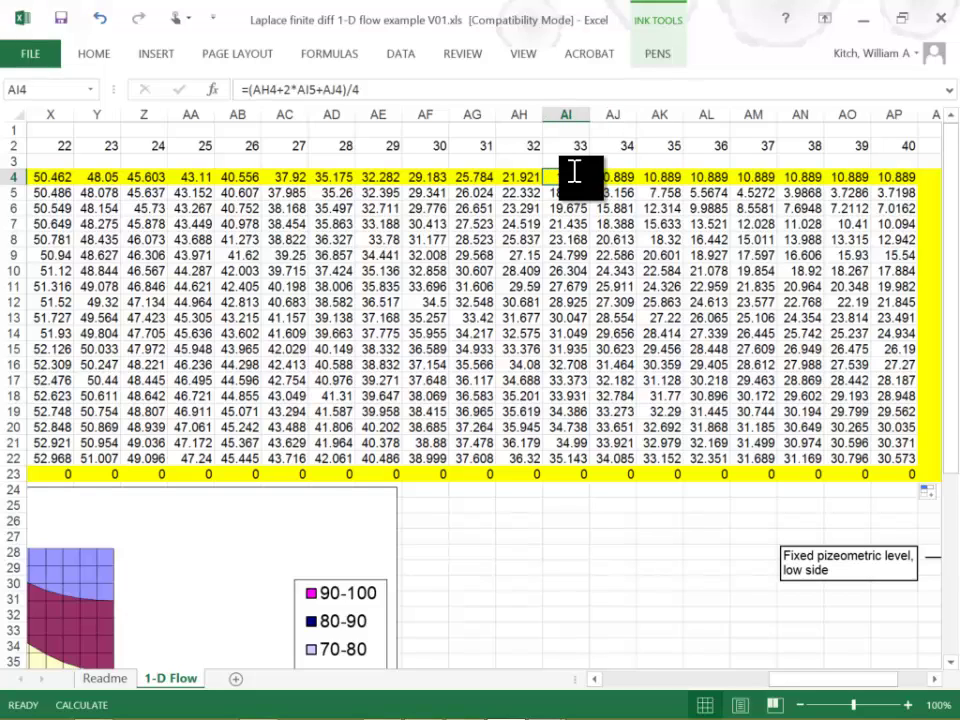
type("100")
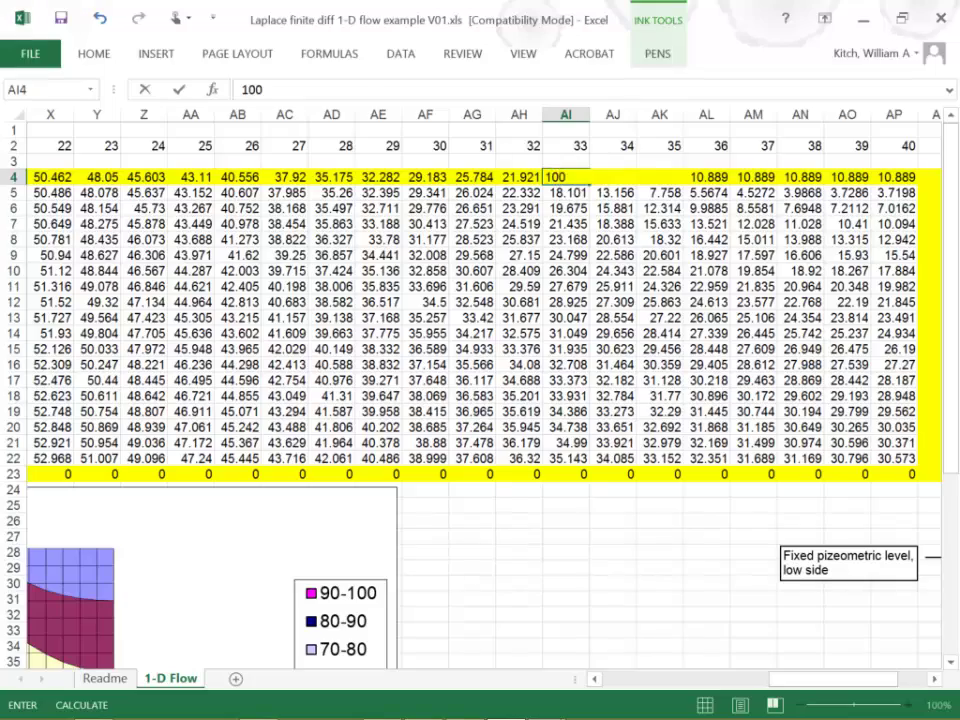
key("Return")
- Enter 100 in D4 and fill it across row 4 through AH4
scroll(570, 170, "left", 10)
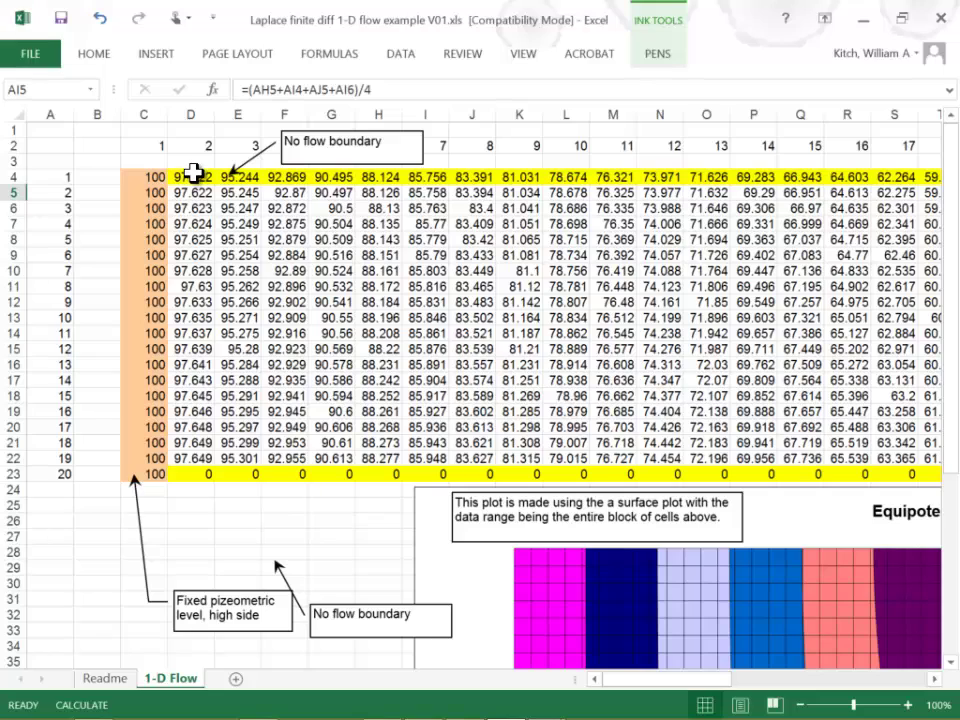
left_click(200, 174)
type("100")
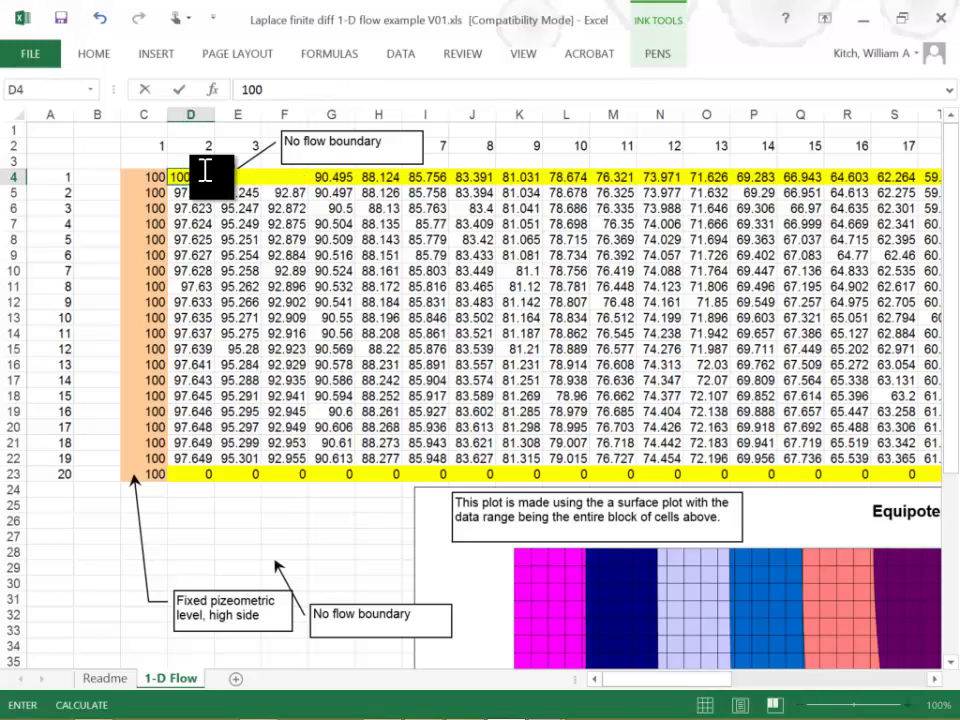
key("Return")
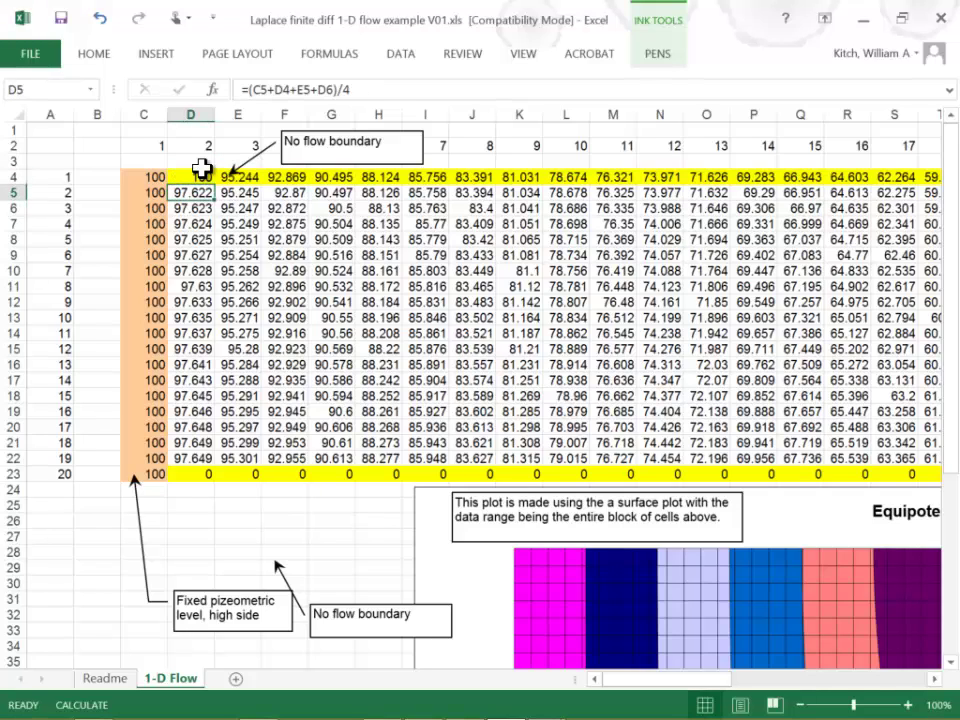
left_click(200, 178)
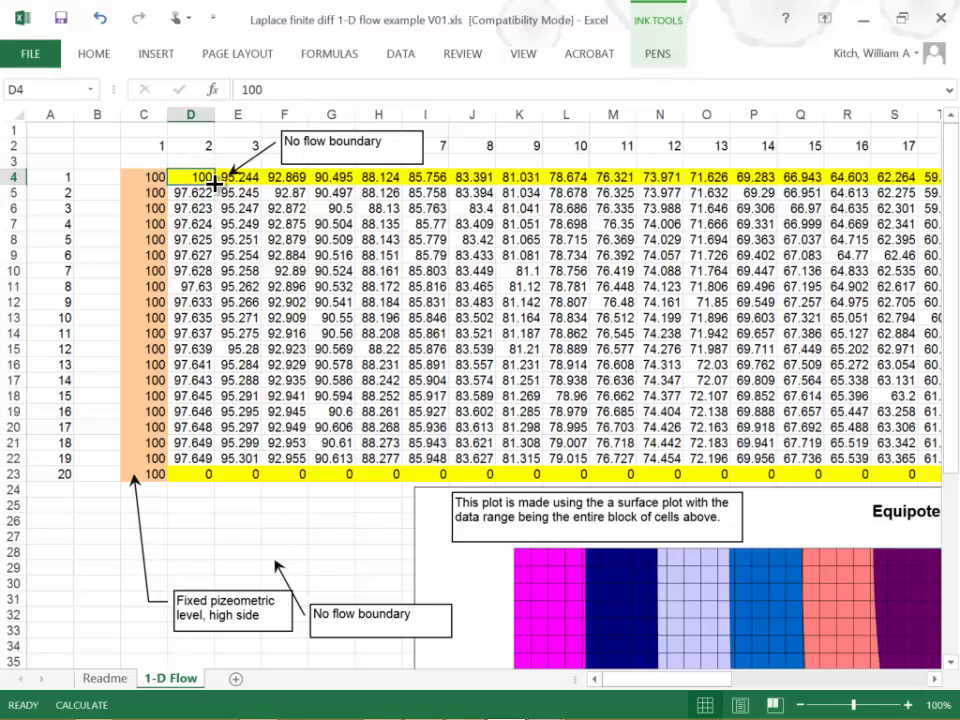
left_click_drag(214, 183, 932, 182)
scroll(936, 182, "right", 6)
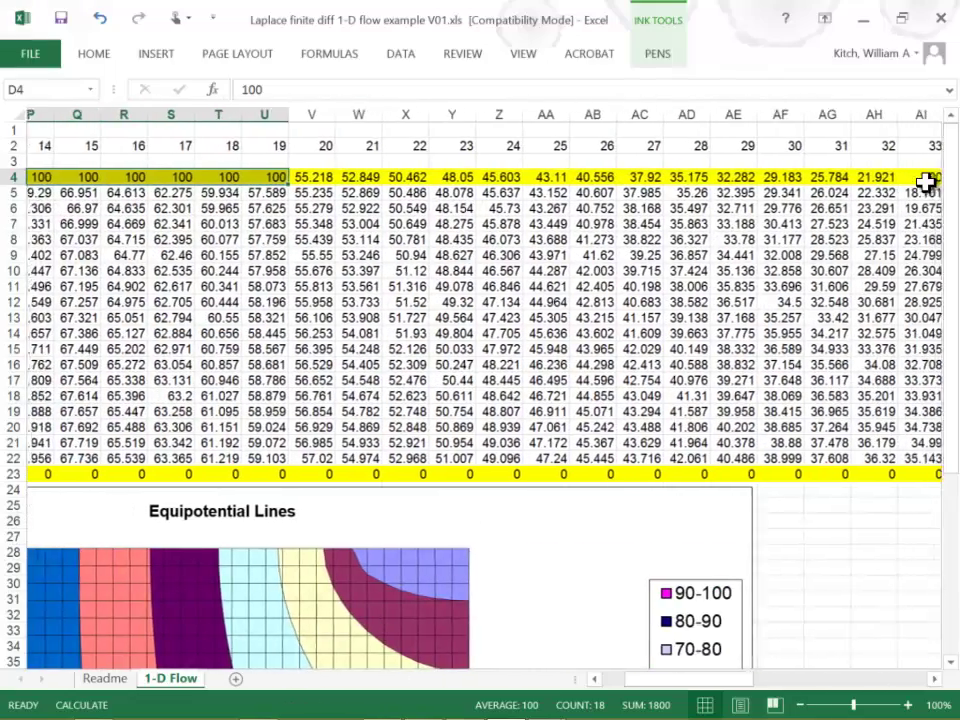
scroll(932, 181, "right", 1)
left_click_drag(259, 185, 866, 182)
scroll(868, 186, "right", 3)
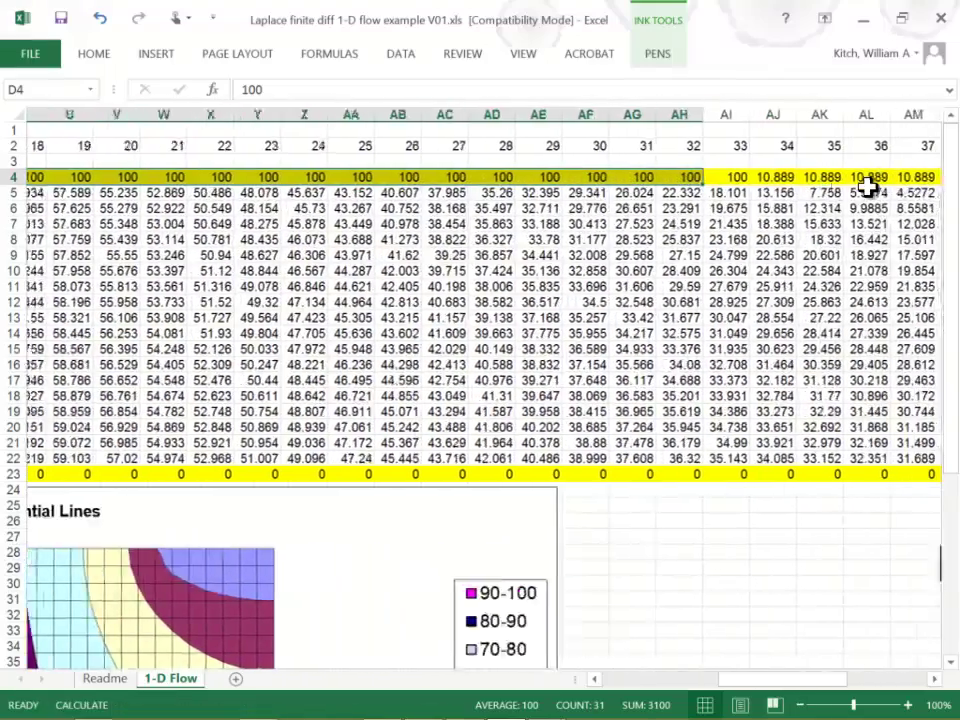
scroll(866, 186, "left", 10)
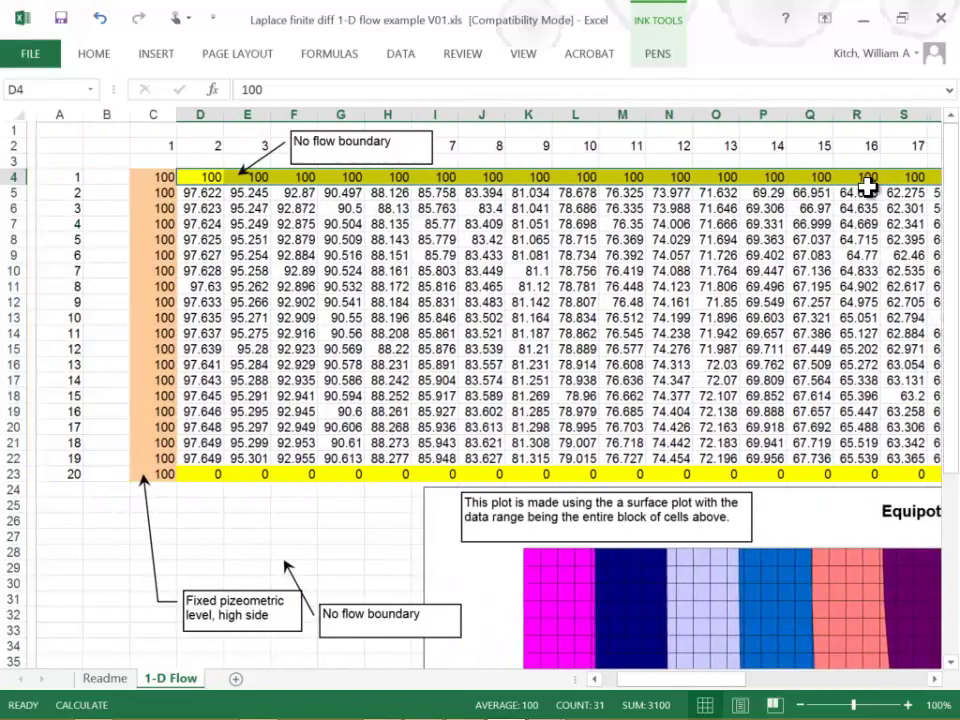
left_click(150, 182)
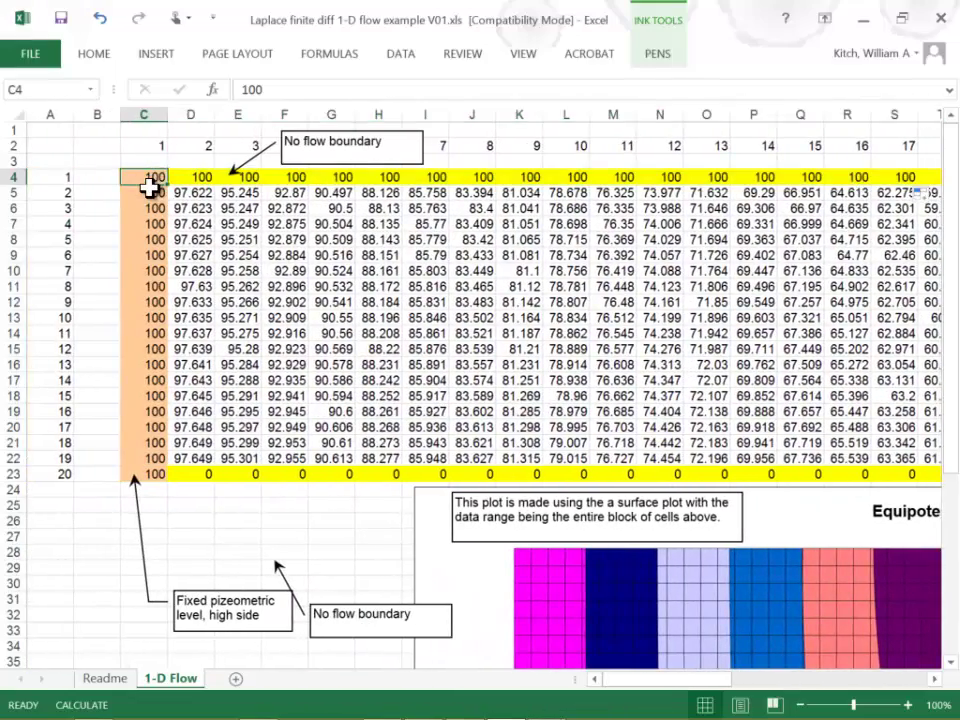
- Enter the no-flow formula =(2*D5+C4+C6)/4 in left-edge cell C5
left_click(152, 192)
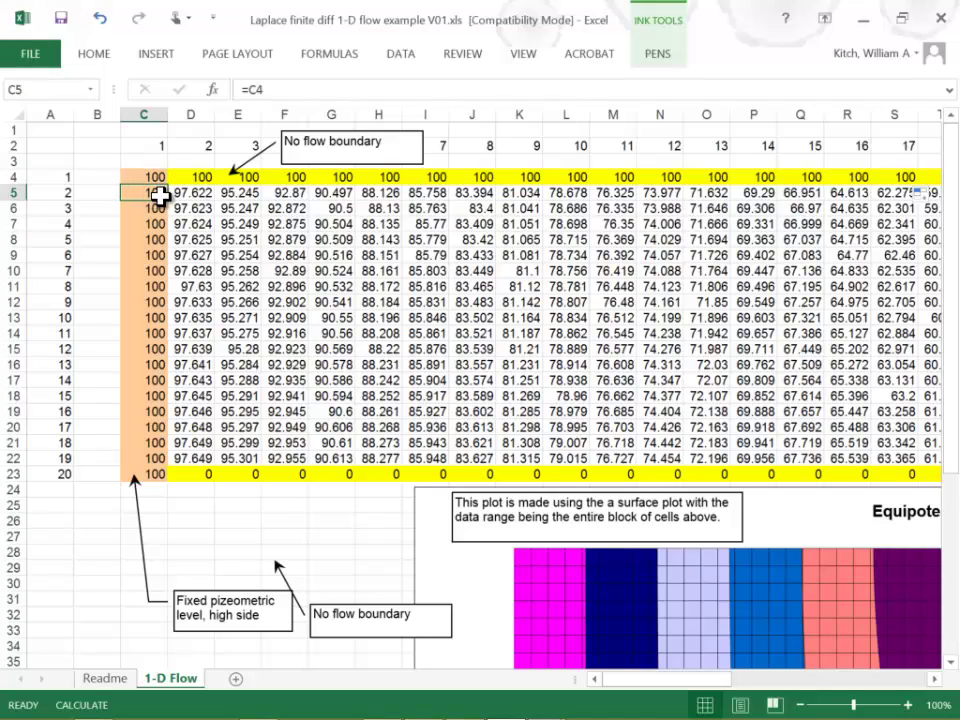
key("BackSpace")
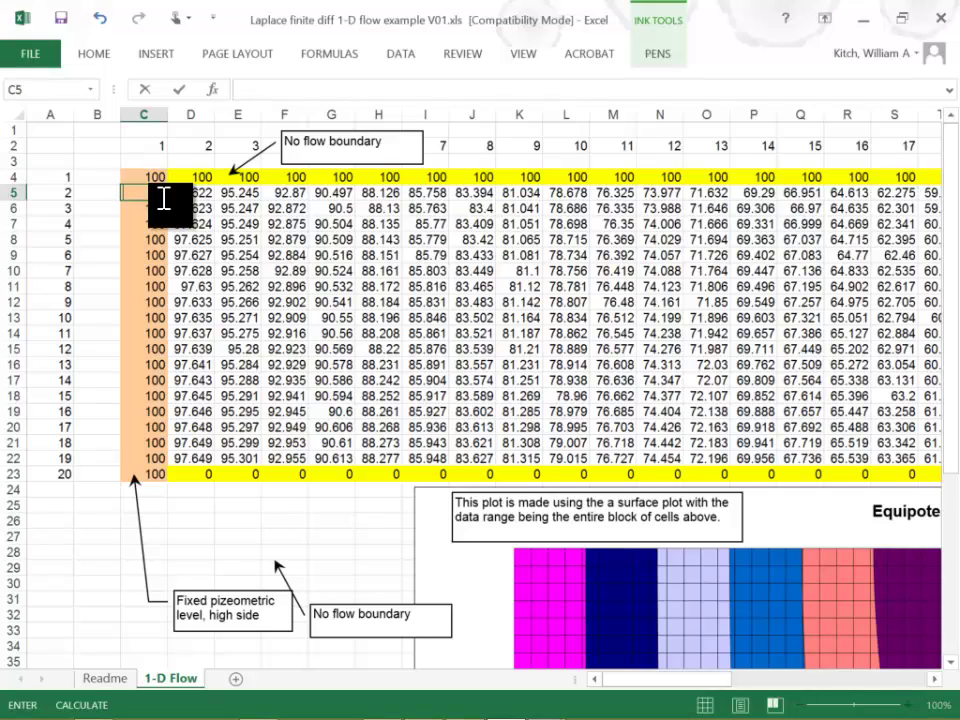
type("(")
key("BackSpace")
type("=(2*")
key("Right")
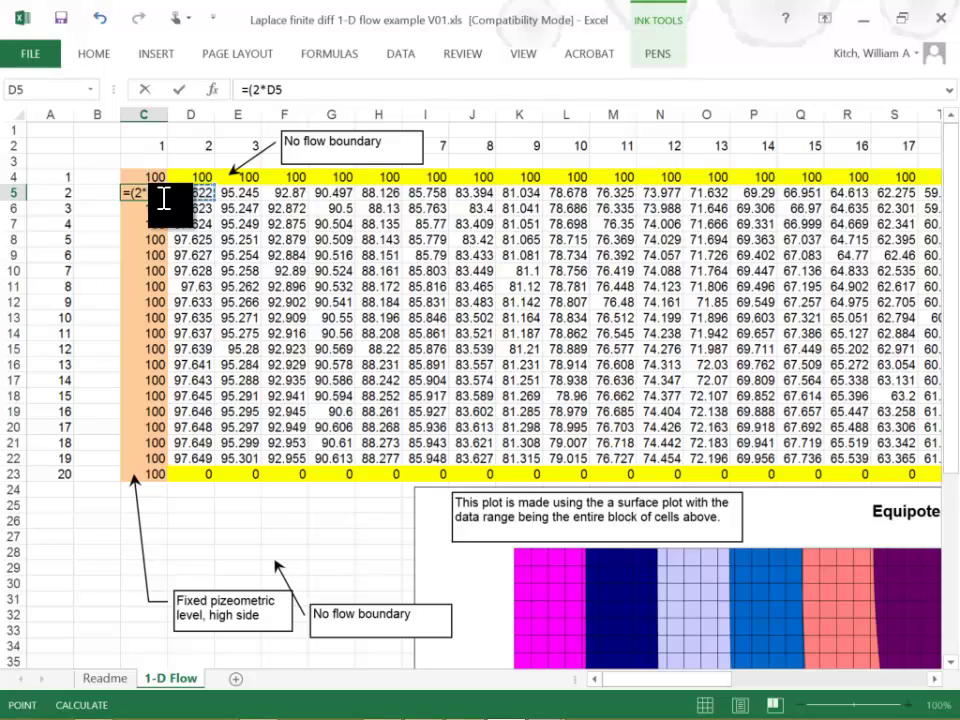
type("+")
key("Up")
type("+")
key("Down")
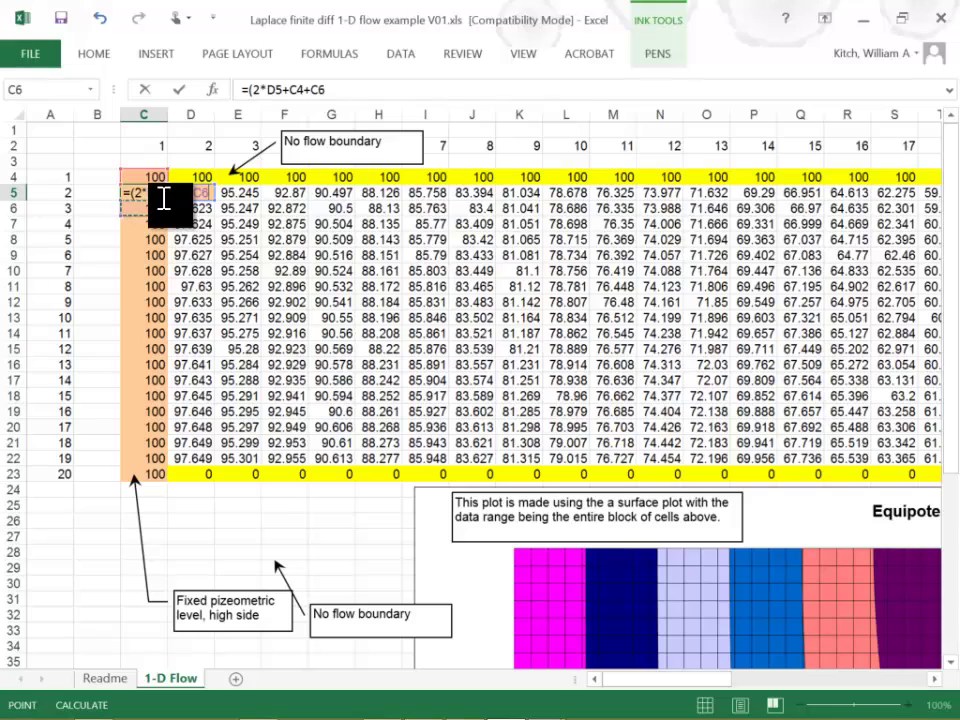
type(")/4")
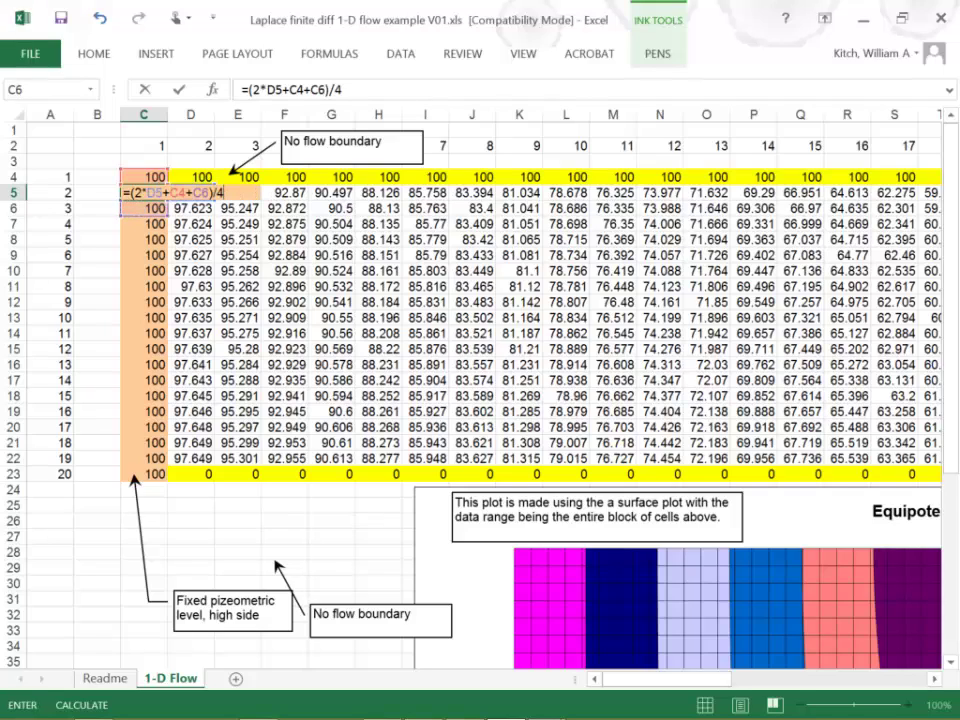
key("Return")
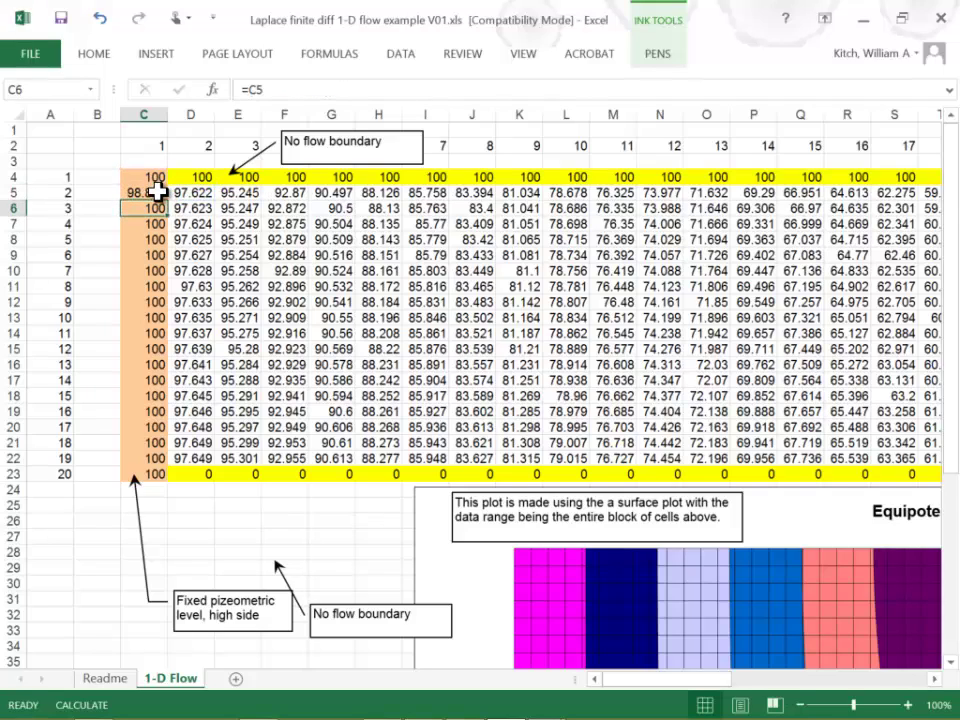
- Fill the C5 formula down through C22
left_click(158, 193)
left_click_drag(168, 200, 172, 458)
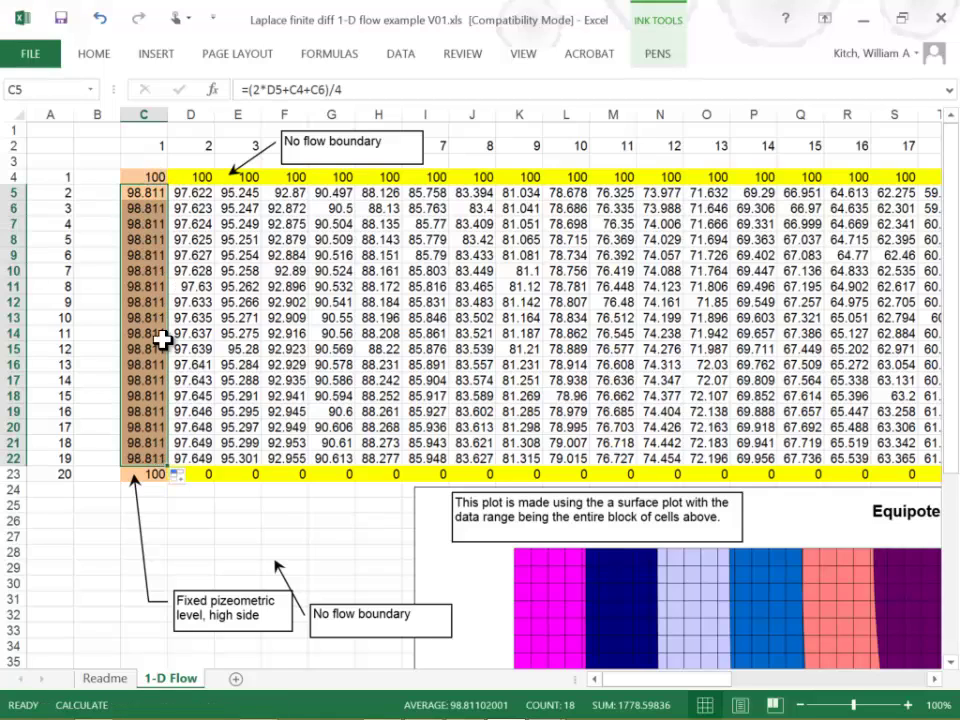
left_click(152, 474)
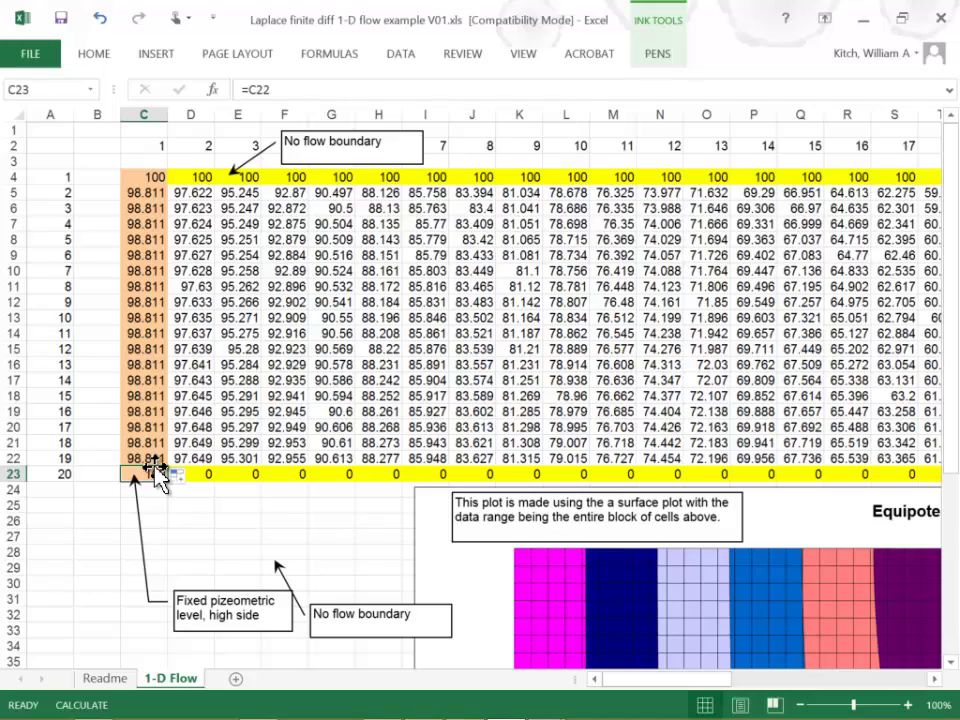
- Enter the corner formula =(C22+D23)/2 in C23
type("=(")
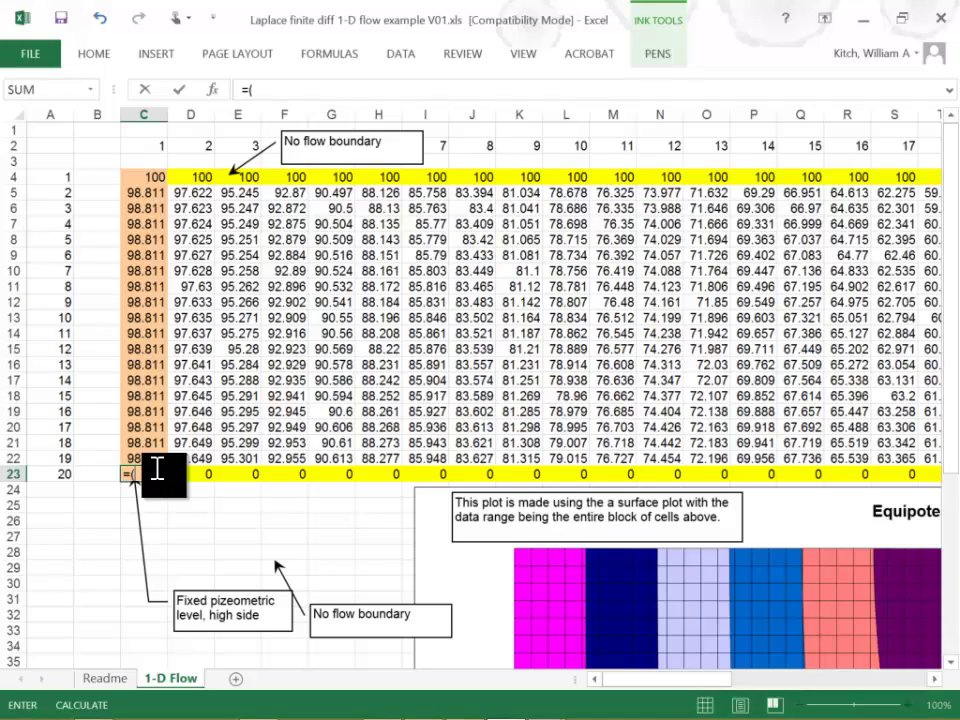
key("Up")
type("+")
key("Right")
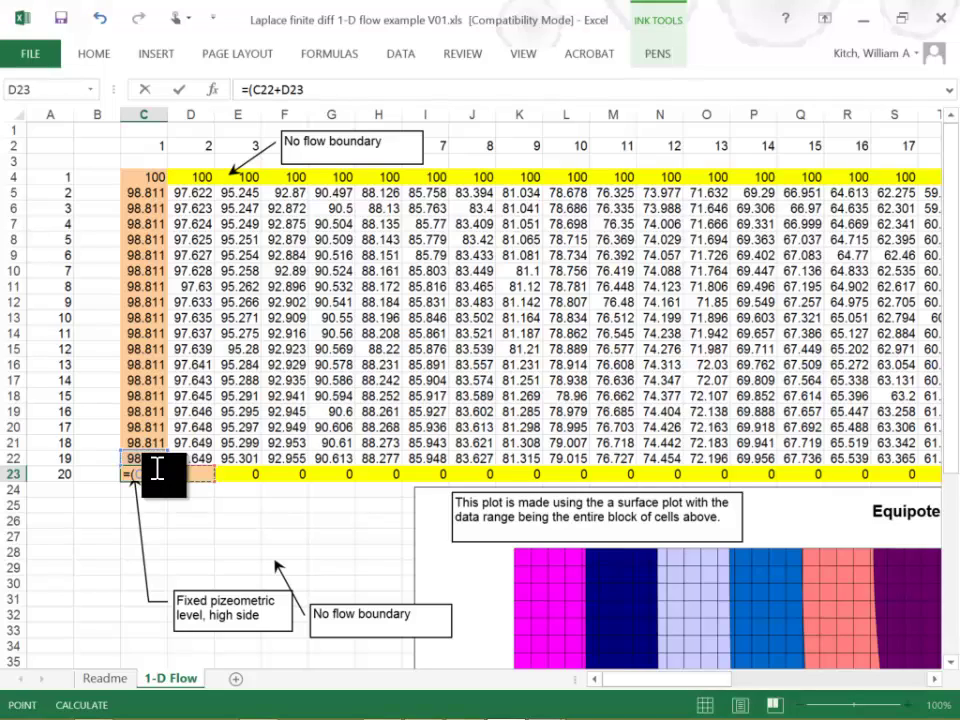
type(")/2")
key("Return")
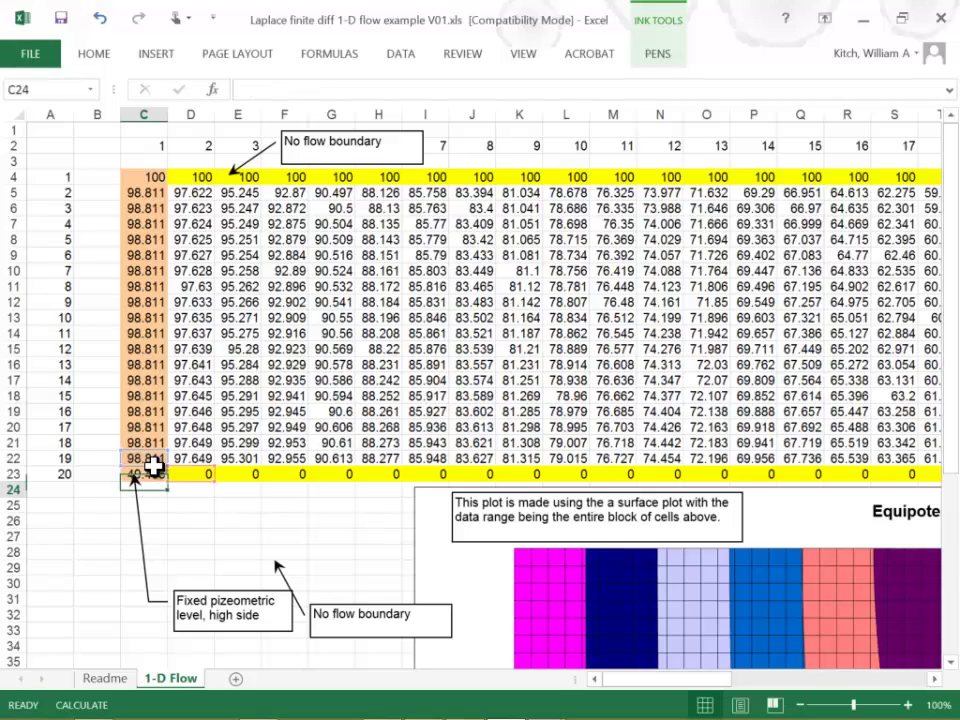
- Enter =(D4+C5)/2 in C4 and recalculate the grid with F9
left_click(148, 179)
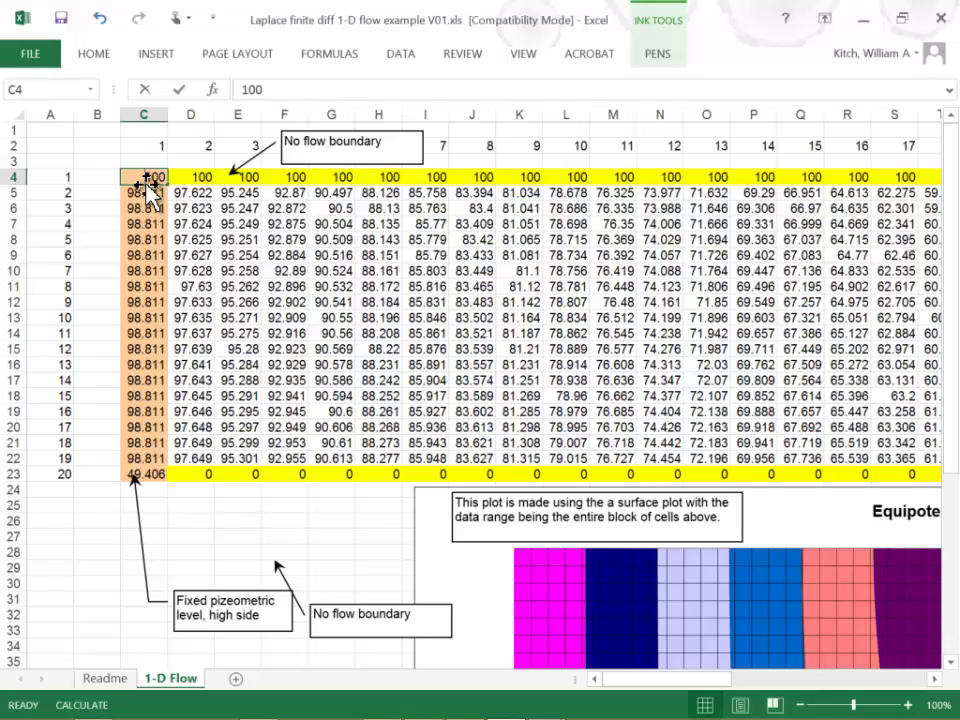
type("=(")
key("Right")
type("+")
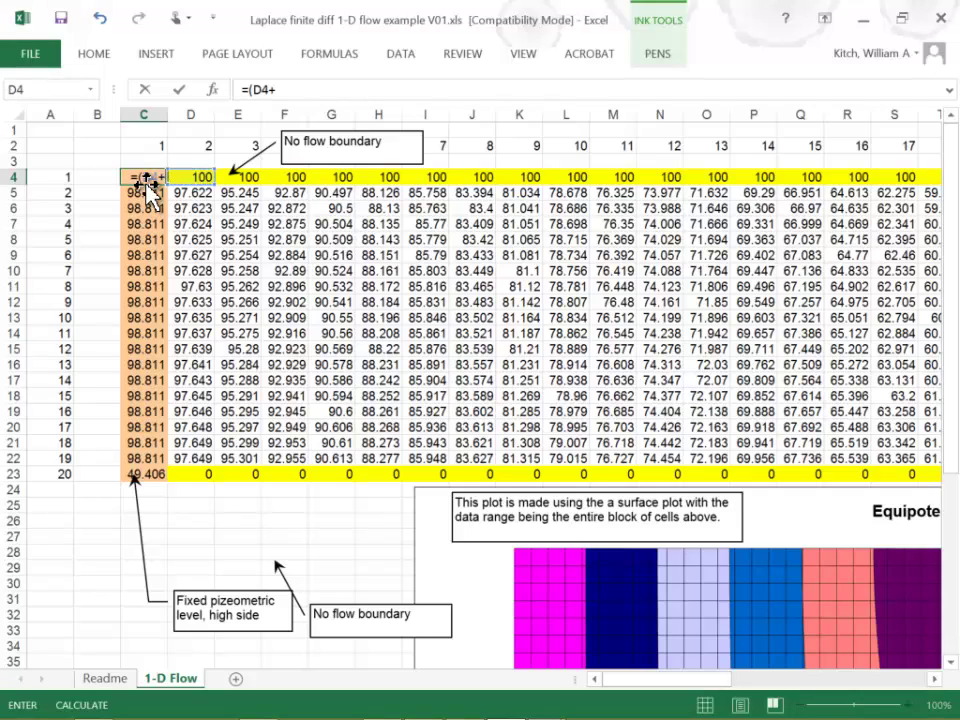
key("Down")
type(")/2")
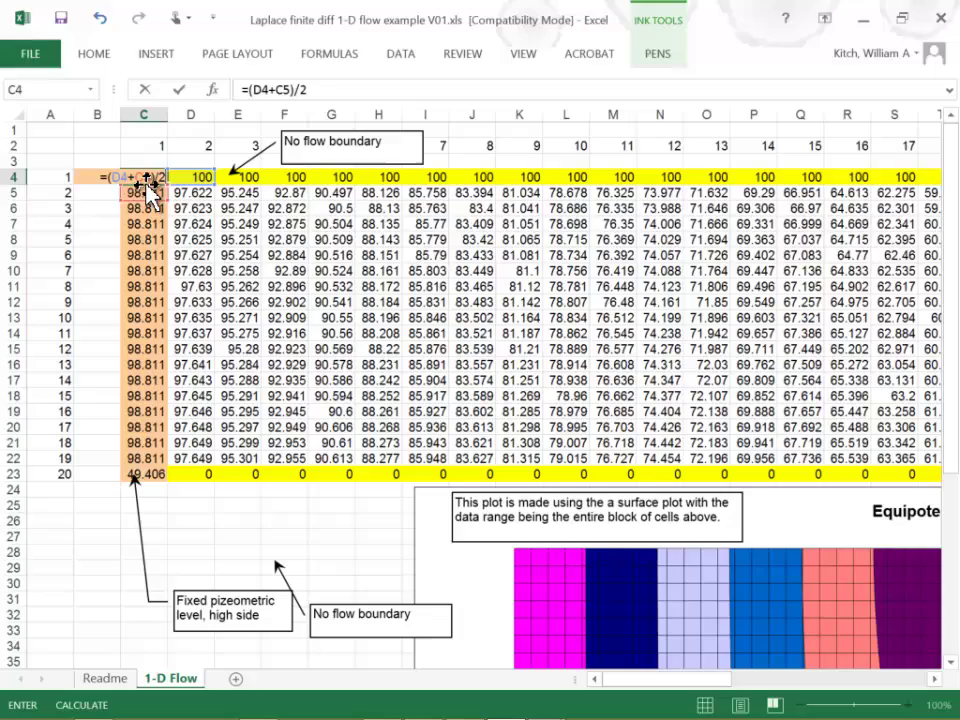
key("Return")
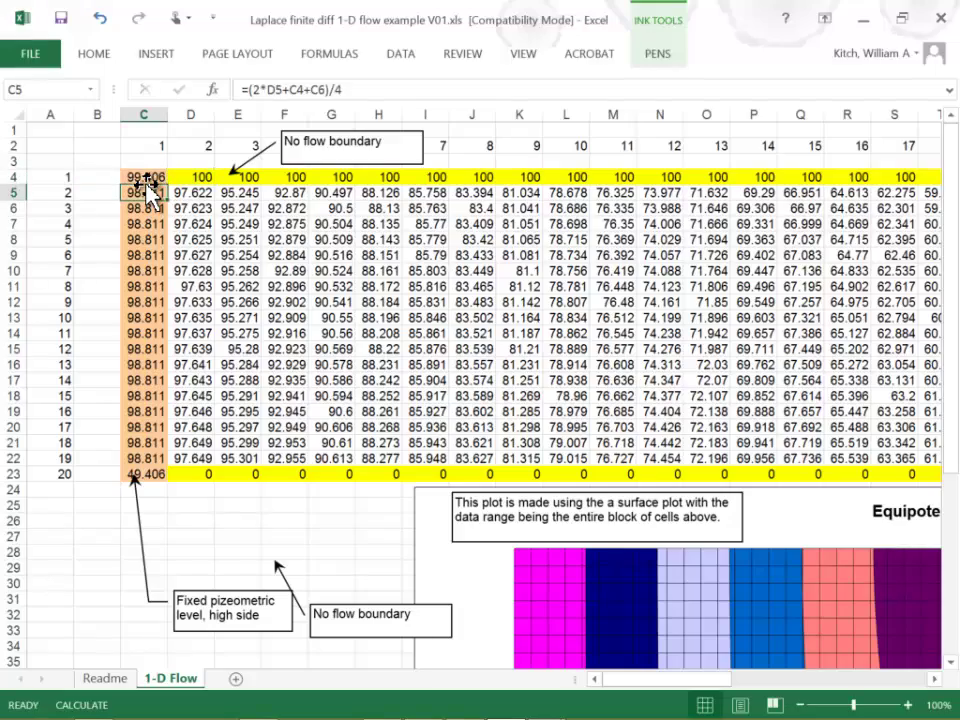
key("F9")
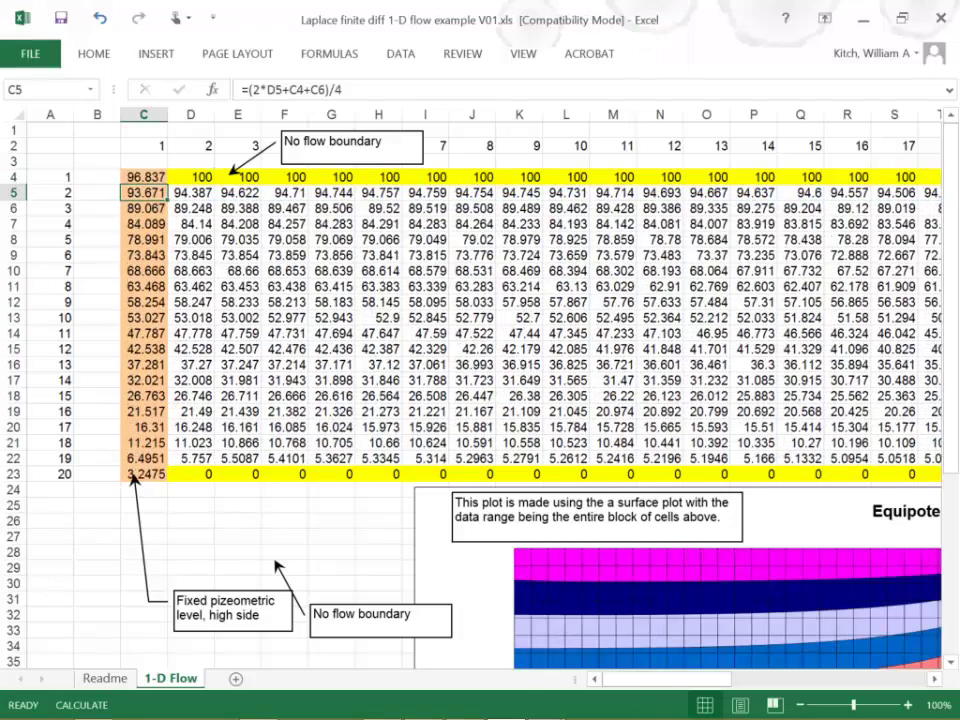
- Inspect the curved bands on the Equipotential Lines chart, then Alt+Tab to the slide show
scroll(480, 400, "right", 3)
scroll(480, 400, "down", 6)
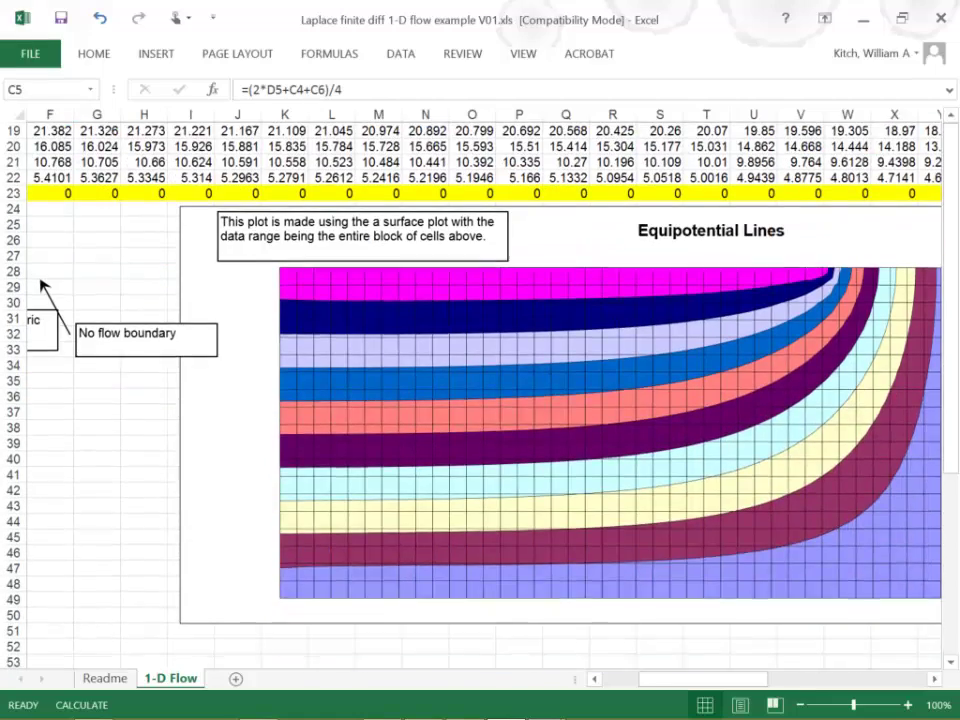
scroll(480, 400, "right", 2)
scroll(480, 400, "right", 1)
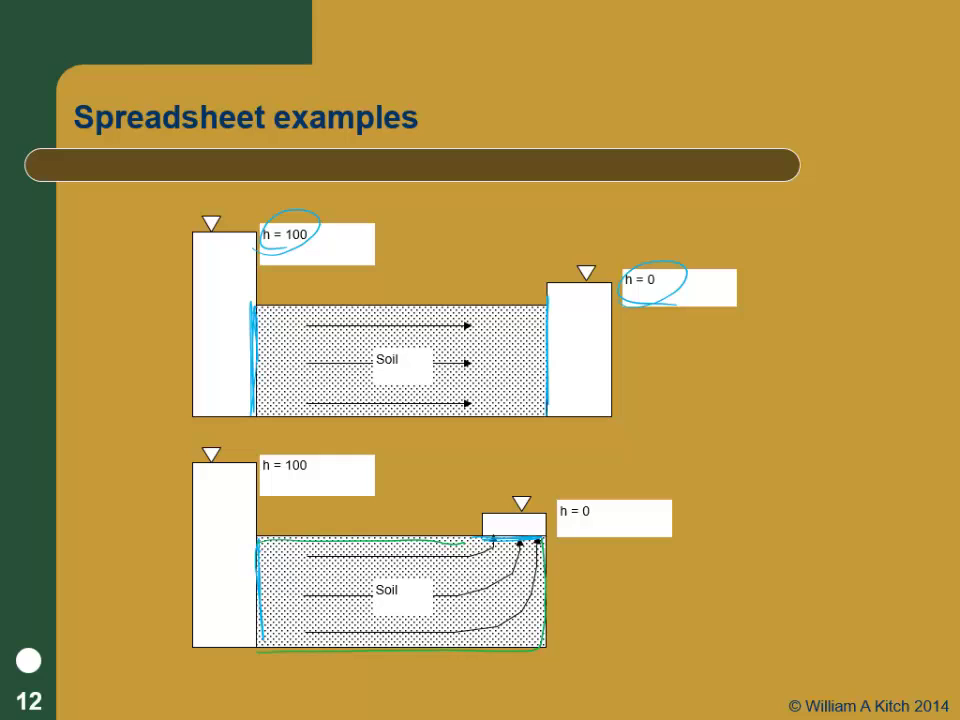
key("alt+Tab")
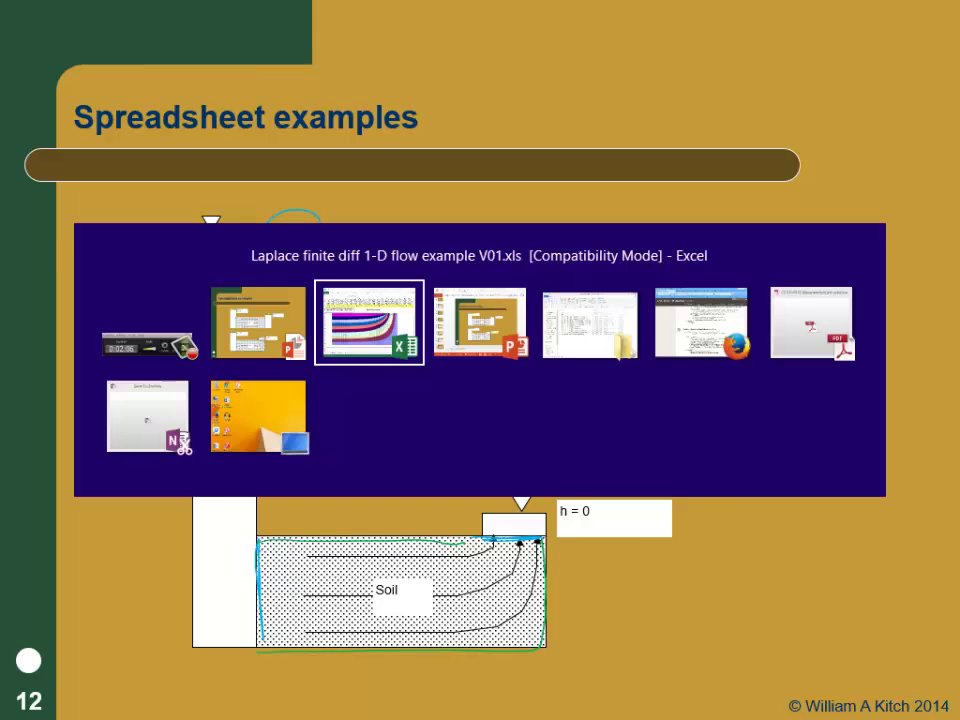